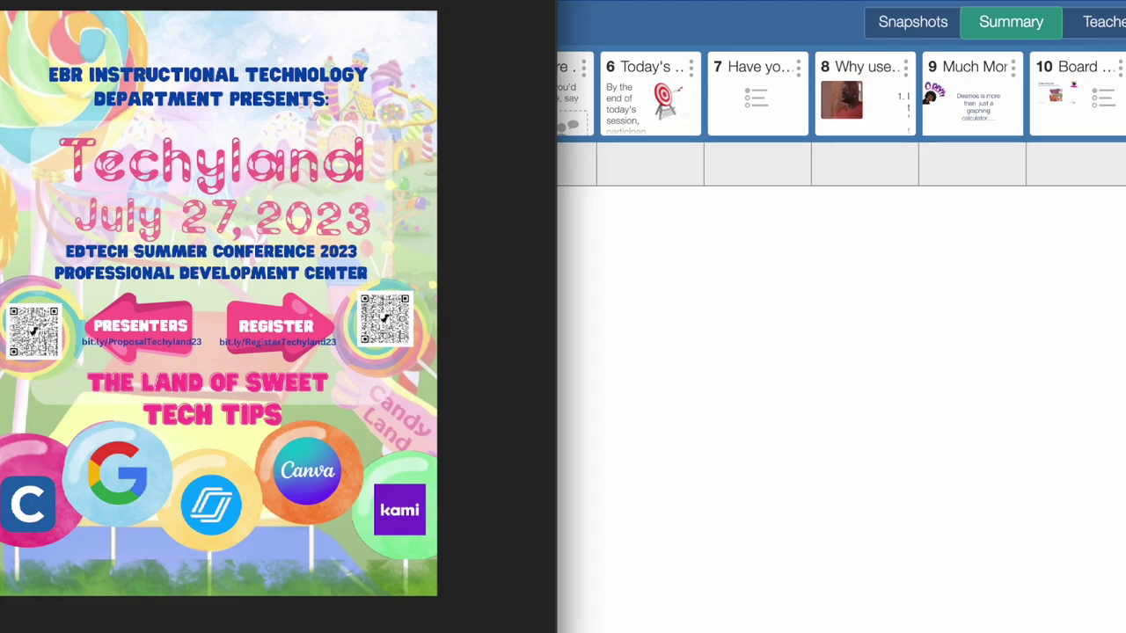
Preview screen 2 of the activity, and display the class invitation code that students use to join before closing it
{"action": "left_click", "coordinate": [211, 88]}
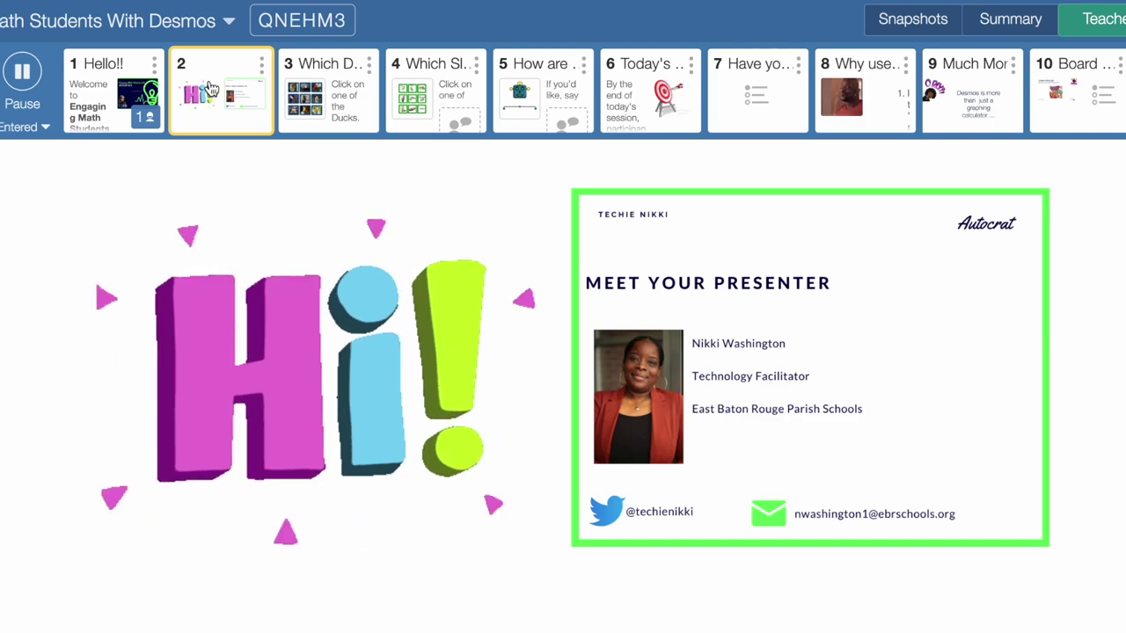
{"action": "left_click", "coordinate": [307, 33]}
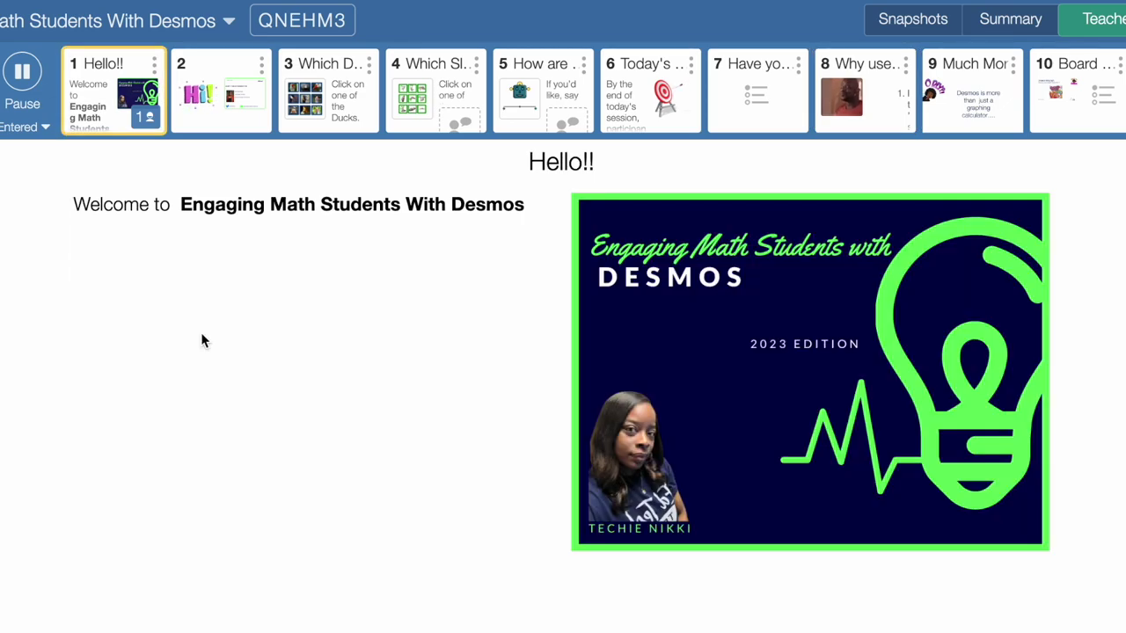
{"action": "left_click", "coordinate": [306, 30]}
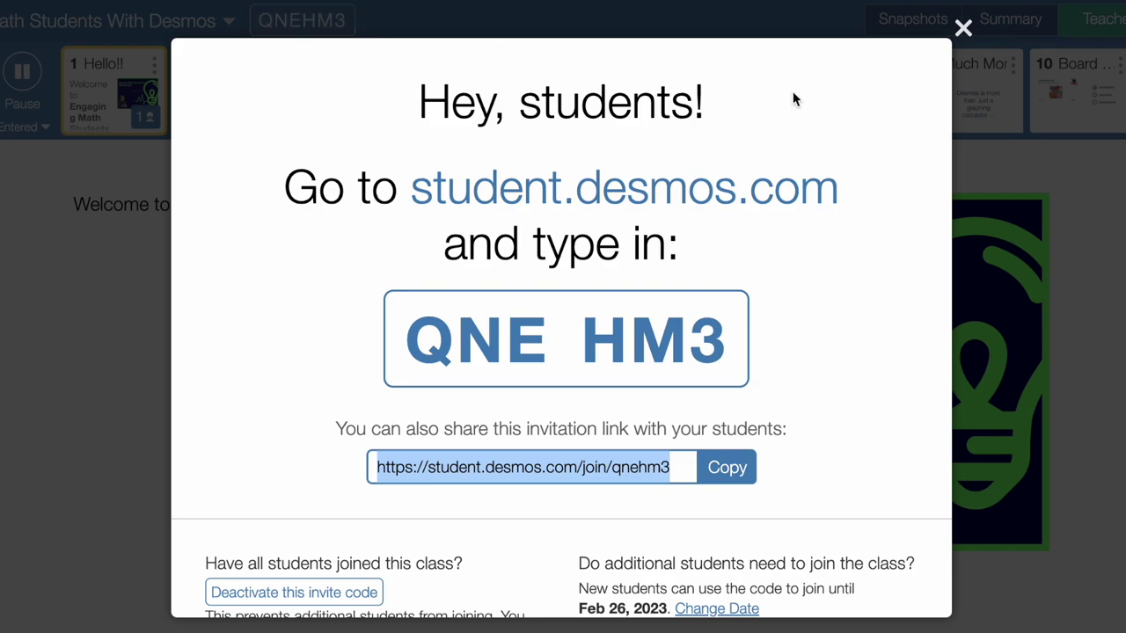
{"action": "left_click", "coordinate": [963, 29]}
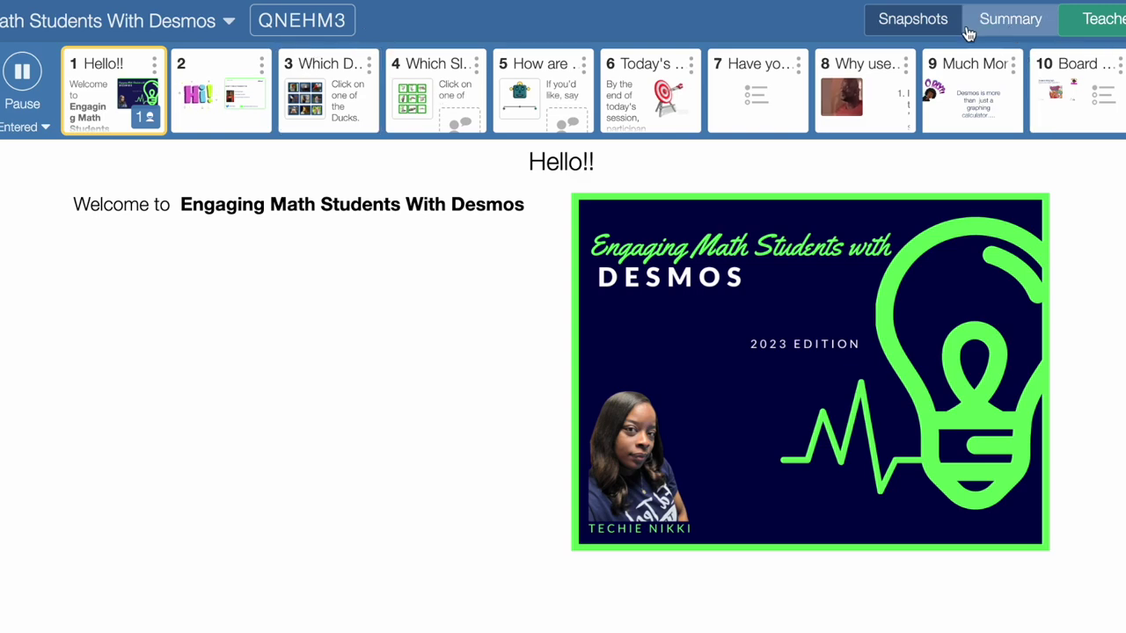
Look over the class dashboard's Snapshots and Summary views, with the page enlarged for easier reading
{"action": "left_click", "coordinate": [924, 27]}
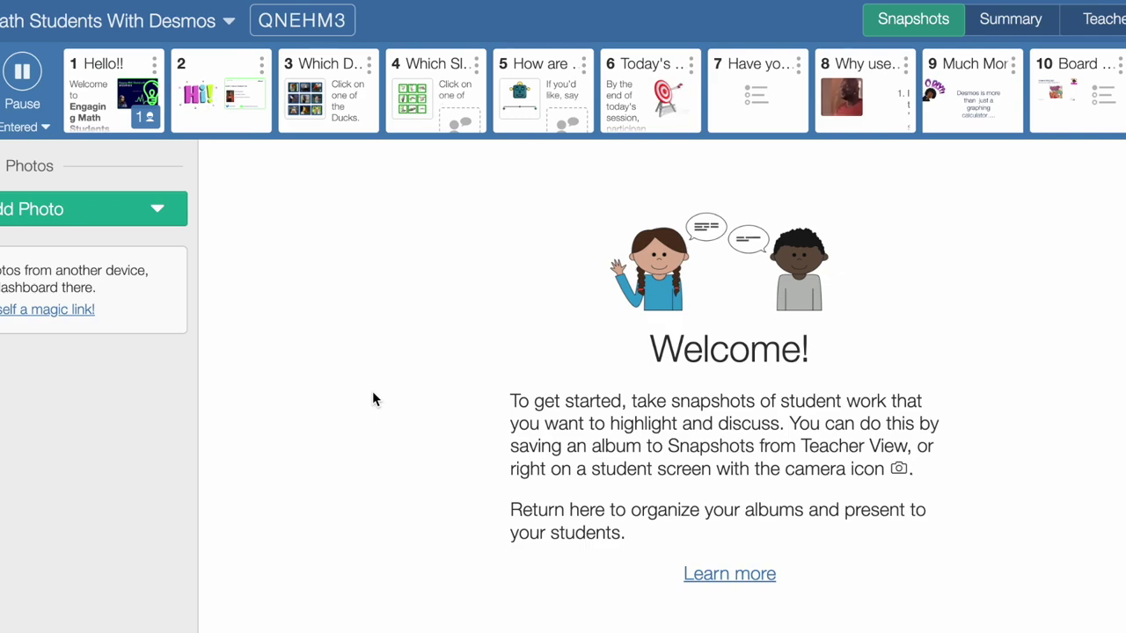
{"action": "left_click", "coordinate": [1011, 21]}
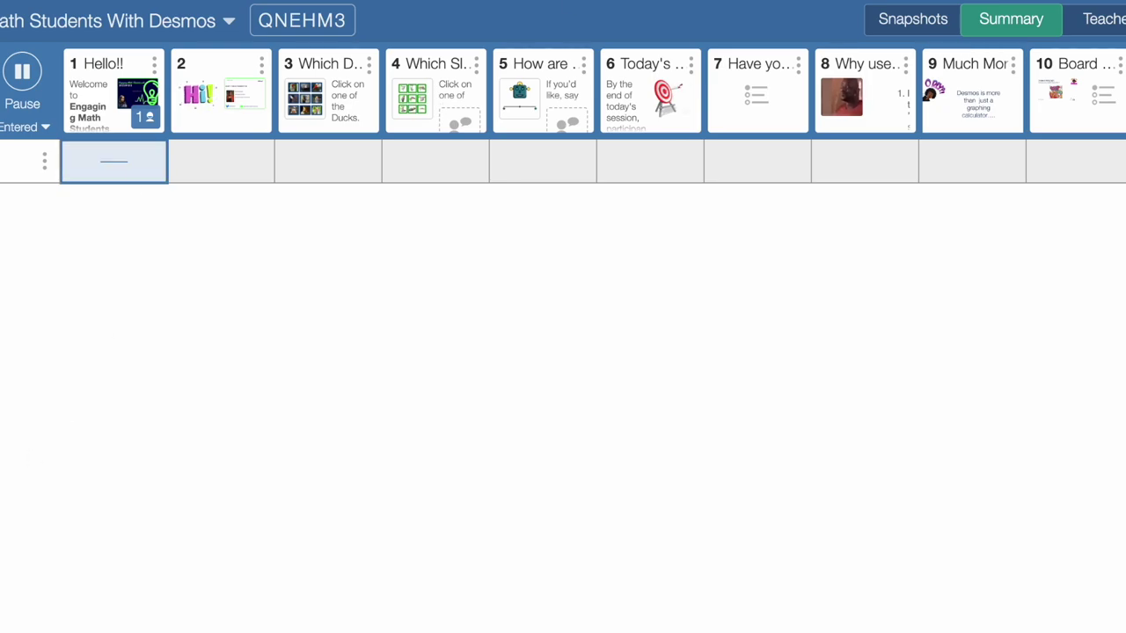
{"action": "key", "text": "alt+f"}
{"action": "key", "text": "ctrl+plus"}
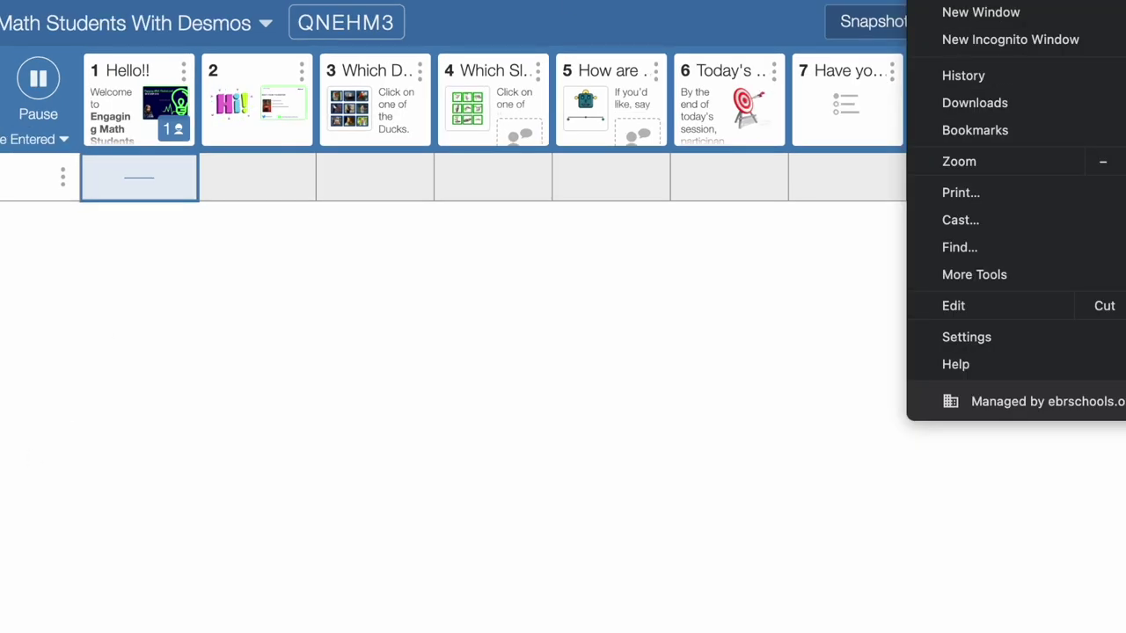
{"action": "key", "text": "ctrl+plus"}
{"action": "left_click", "coordinate": [243, 396]}
{"action": "mouse_move", "coordinate": [218, 164]}
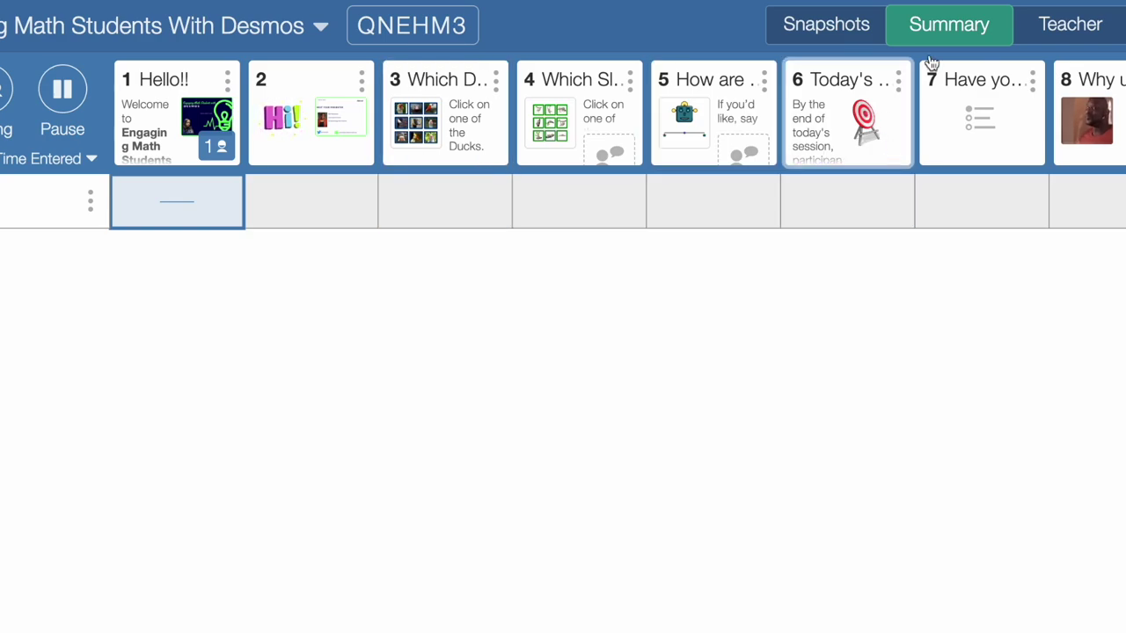
Examine the "Hello!!" screen preview in the Teacher view, and return to the Summary view
{"action": "left_click", "coordinate": [1078, 24]}
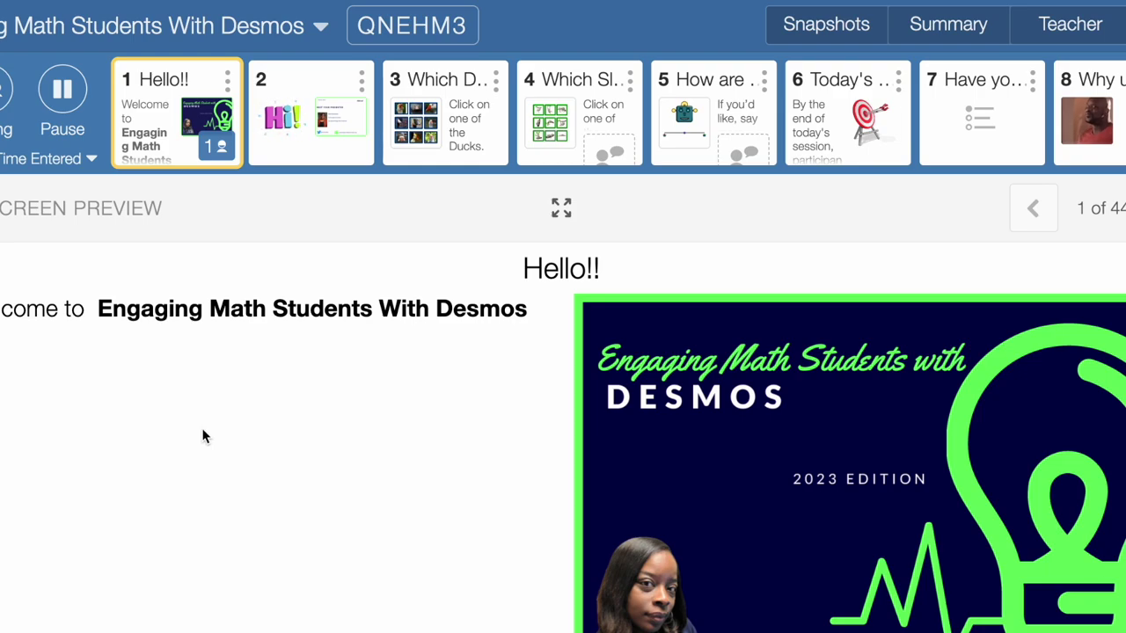
{"action": "scroll", "coordinate": [202, 438], "scroll_direction": "down", "scroll_amount": 3}
{"action": "scroll", "coordinate": [202, 437], "scroll_direction": "up", "scroll_amount": 3}
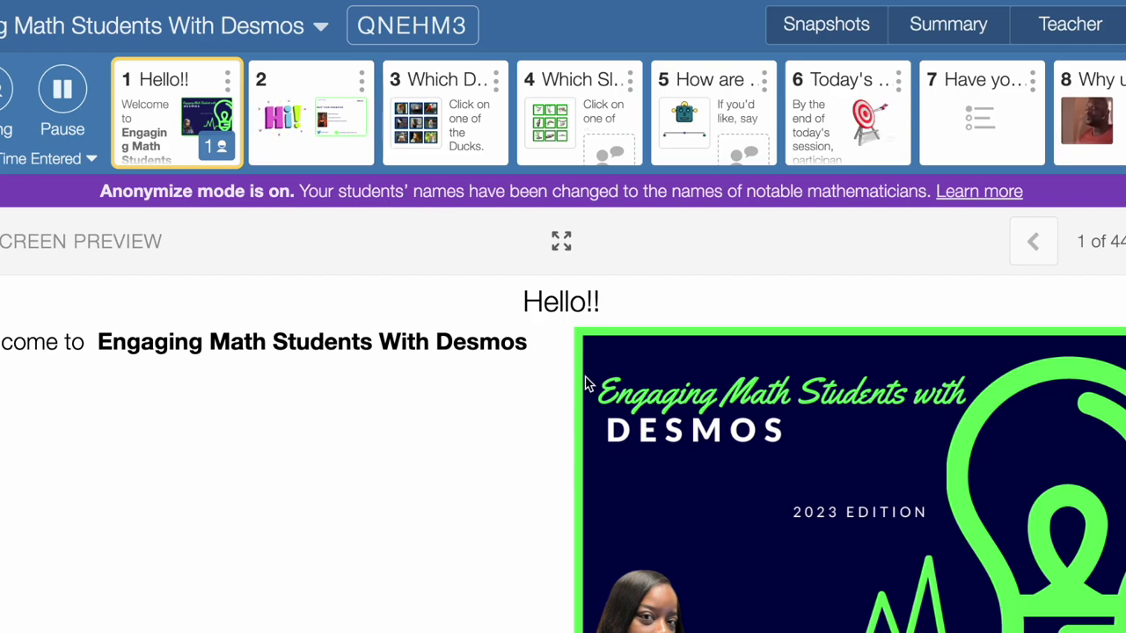
{"action": "scroll", "coordinate": [588, 384], "scroll_direction": "down", "scroll_amount": 3}
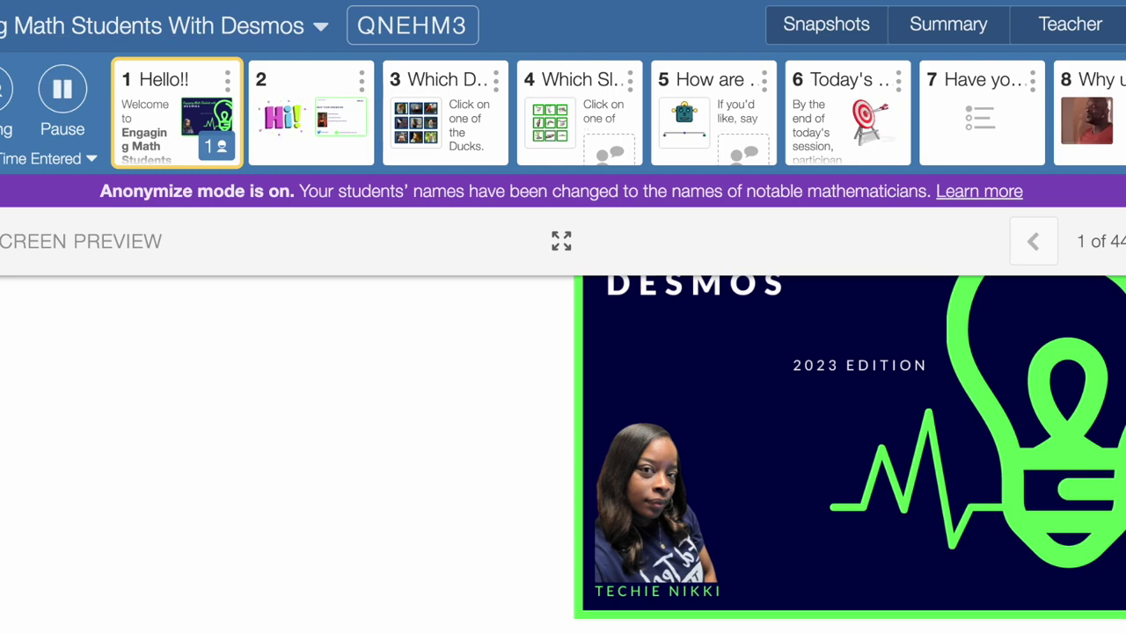
{"action": "left_click", "coordinate": [962, 29]}
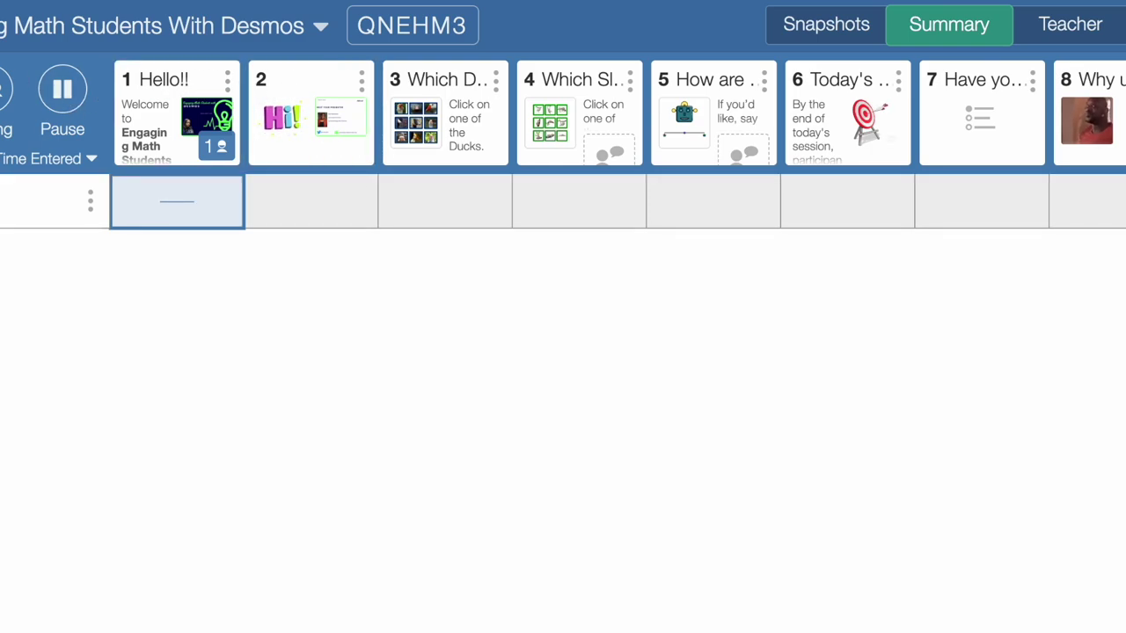
{"action": "left_click", "coordinate": [5, 88]}
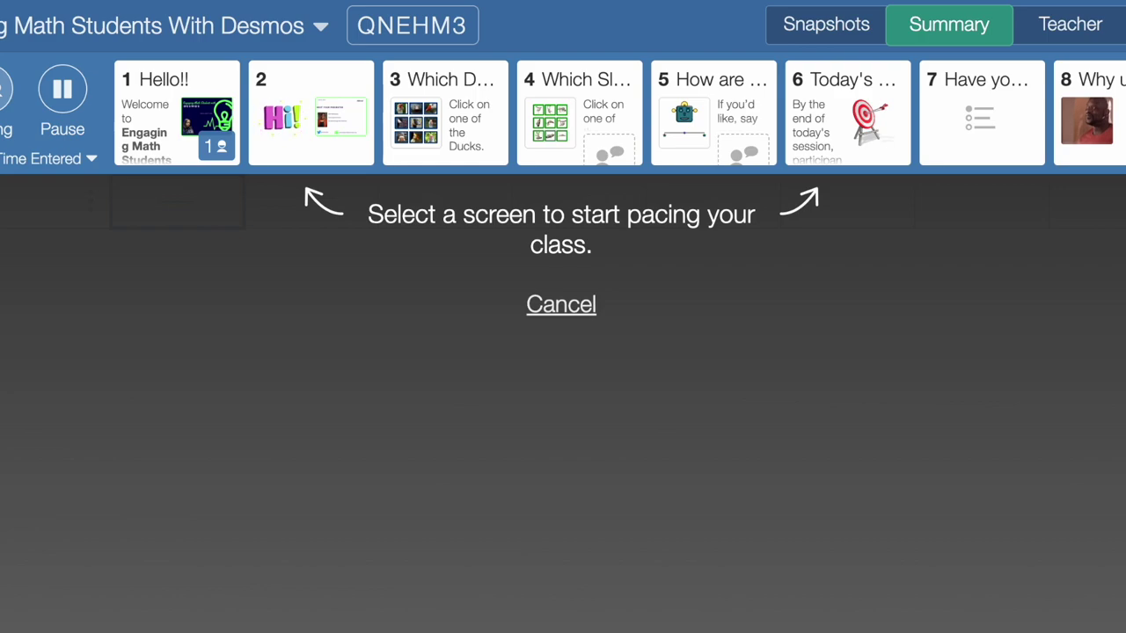
{"action": "left_click", "coordinate": [299, 106]}
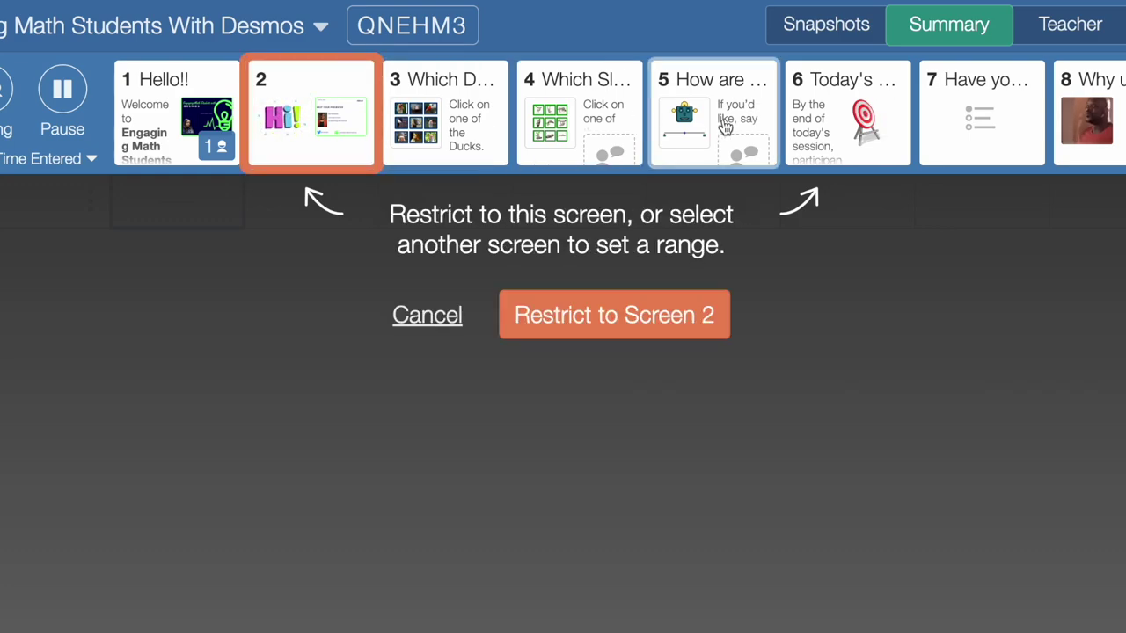
{"action": "left_click", "coordinate": [852, 128]}
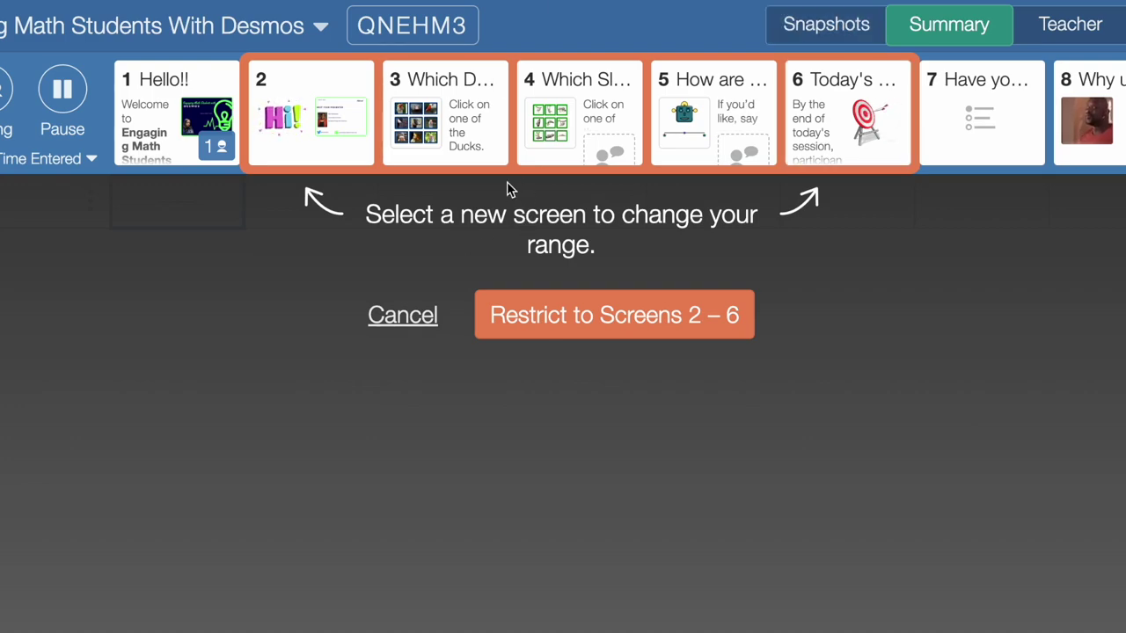
{"action": "left_click", "coordinate": [380, 315]}
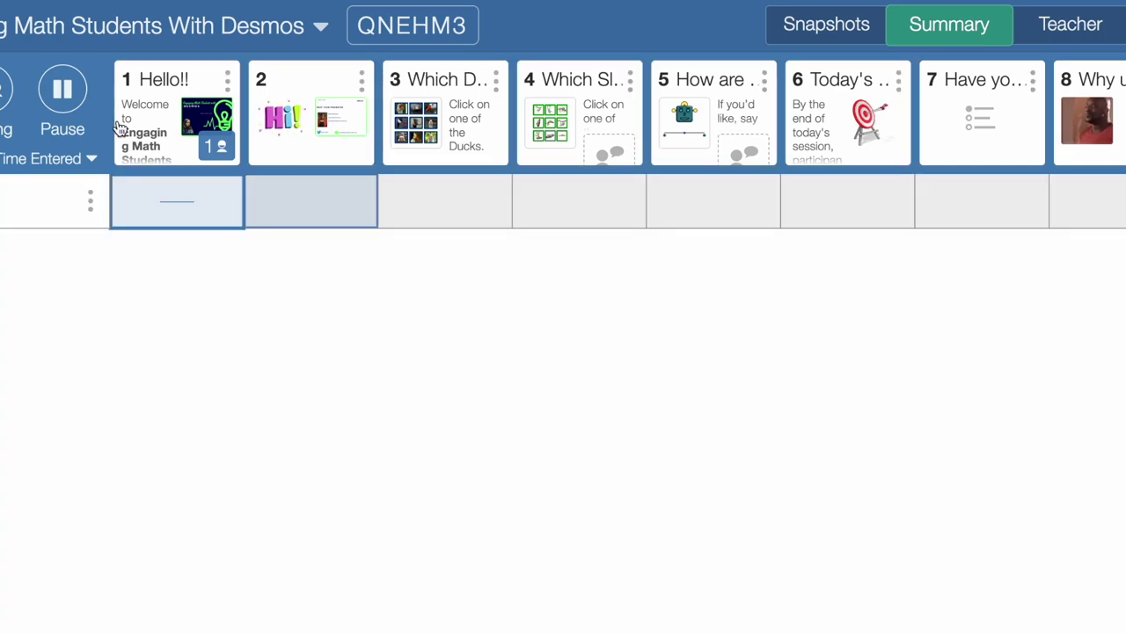
Show the "Which Duck Are You Today?" screen and restrict class pacing to screen 3
{"action": "left_click", "coordinate": [62, 88]}
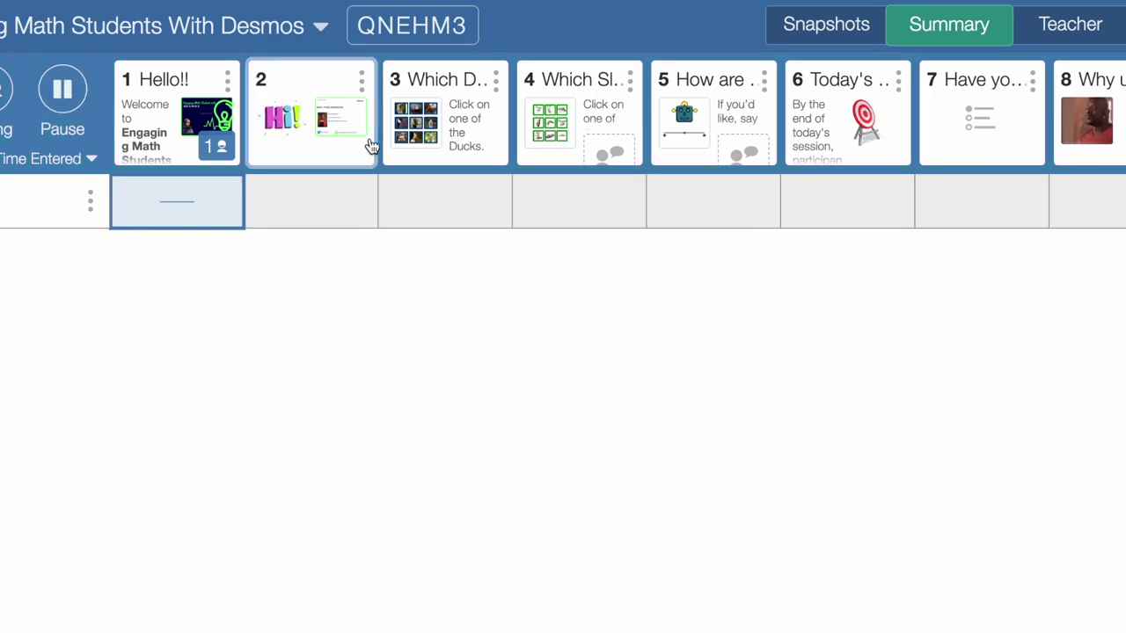
{"action": "left_click", "coordinate": [447, 117]}
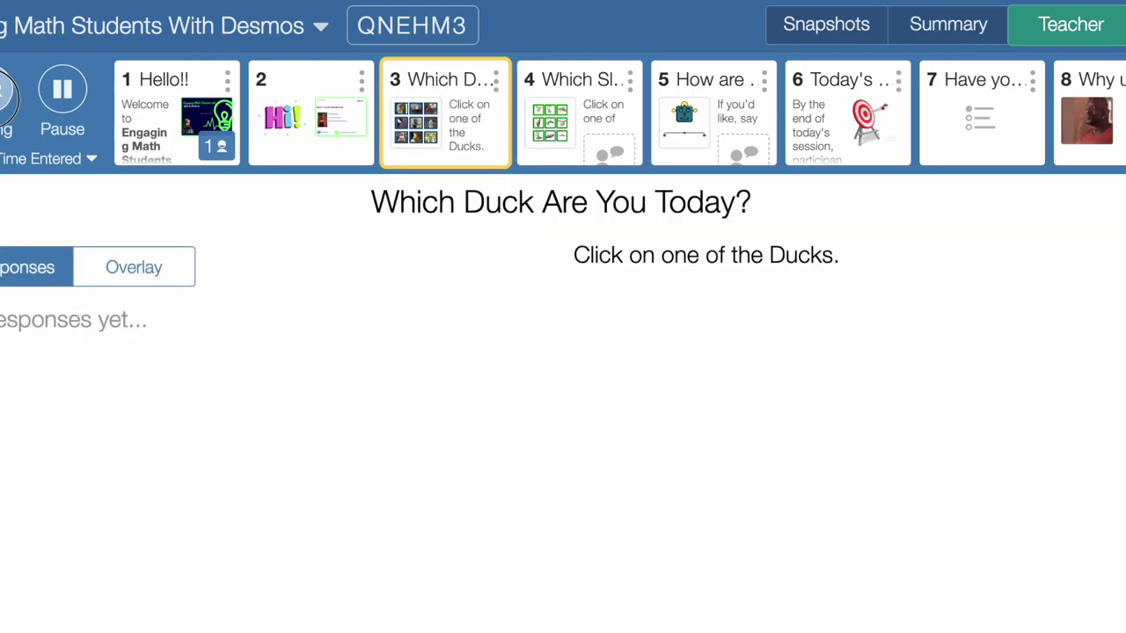
{"action": "left_click", "coordinate": [5, 88]}
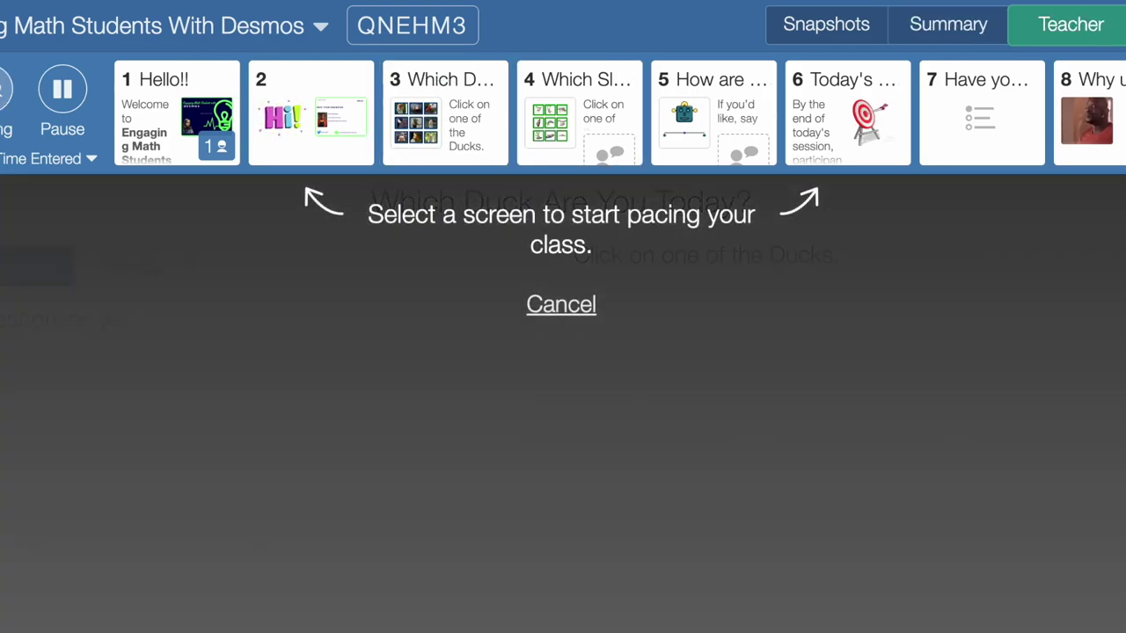
{"action": "left_click", "coordinate": [456, 137]}
{"action": "left_click", "coordinate": [638, 316]}
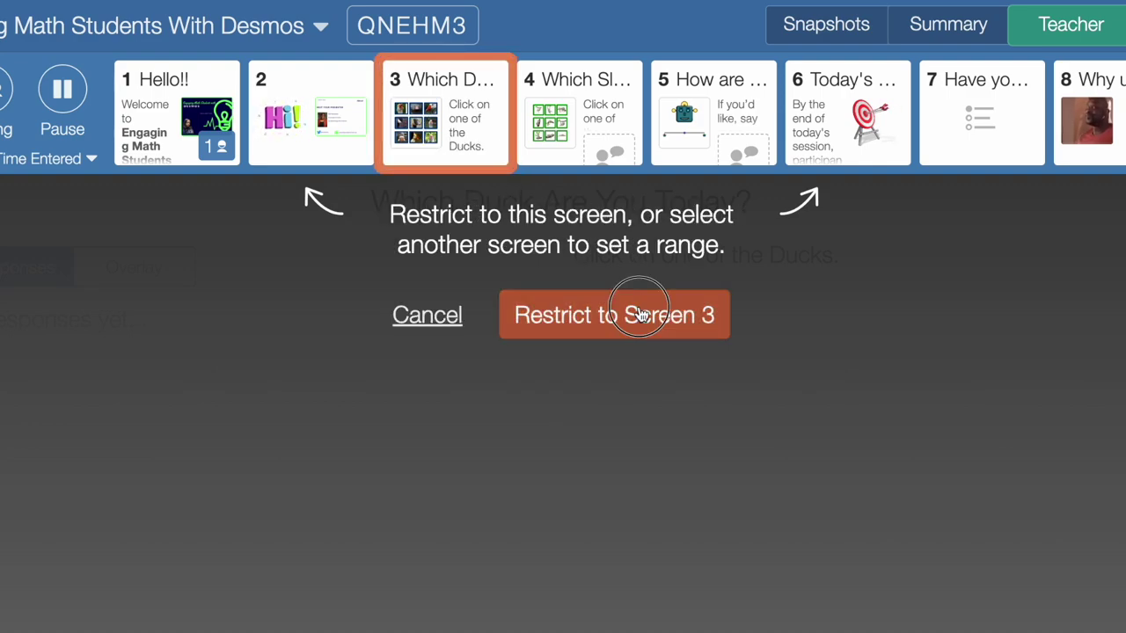
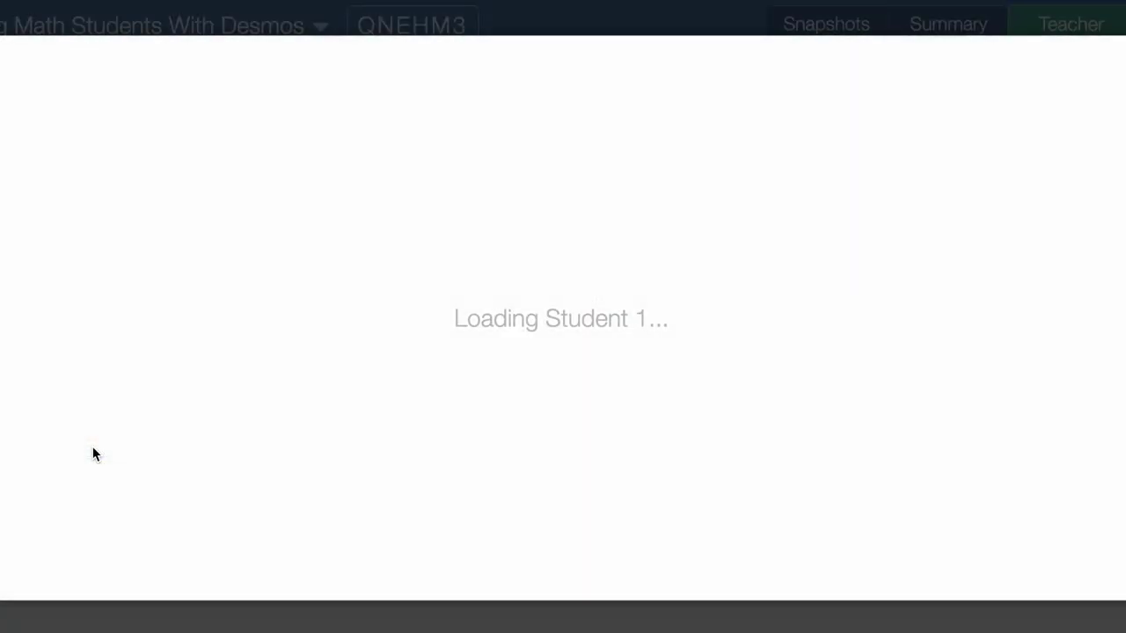
Examine Student 1's answer on the duck feelings screen and close it
{"action": "scroll", "coordinate": [203, 356], "scroll_direction": "down", "scroll_amount": 2}
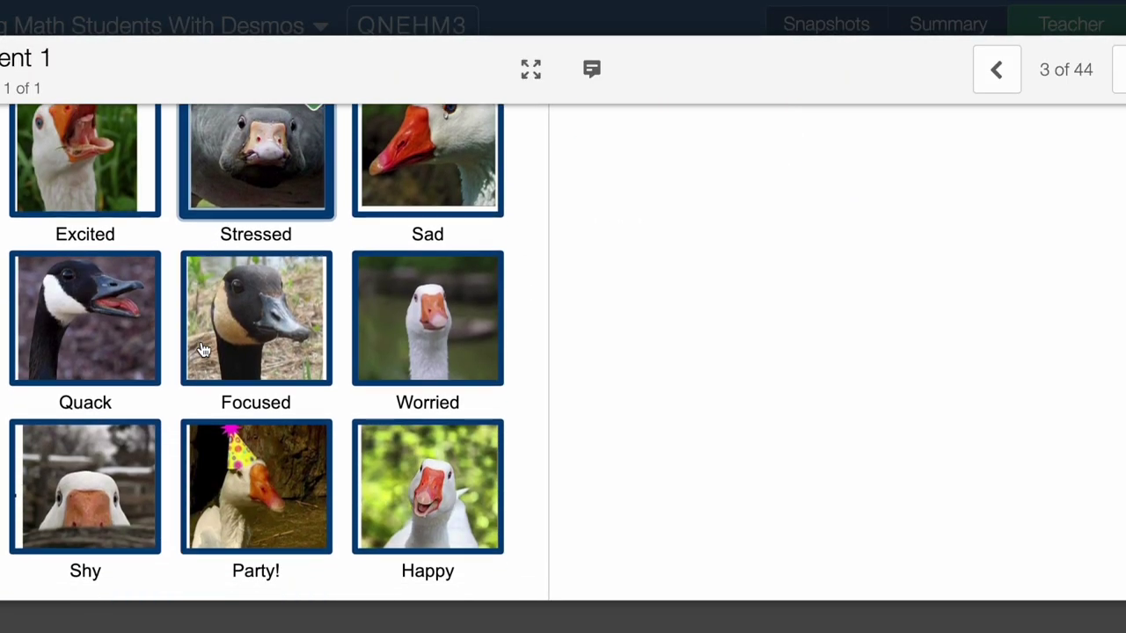
{"action": "scroll", "coordinate": [203, 350], "scroll_direction": "up", "scroll_amount": 2}
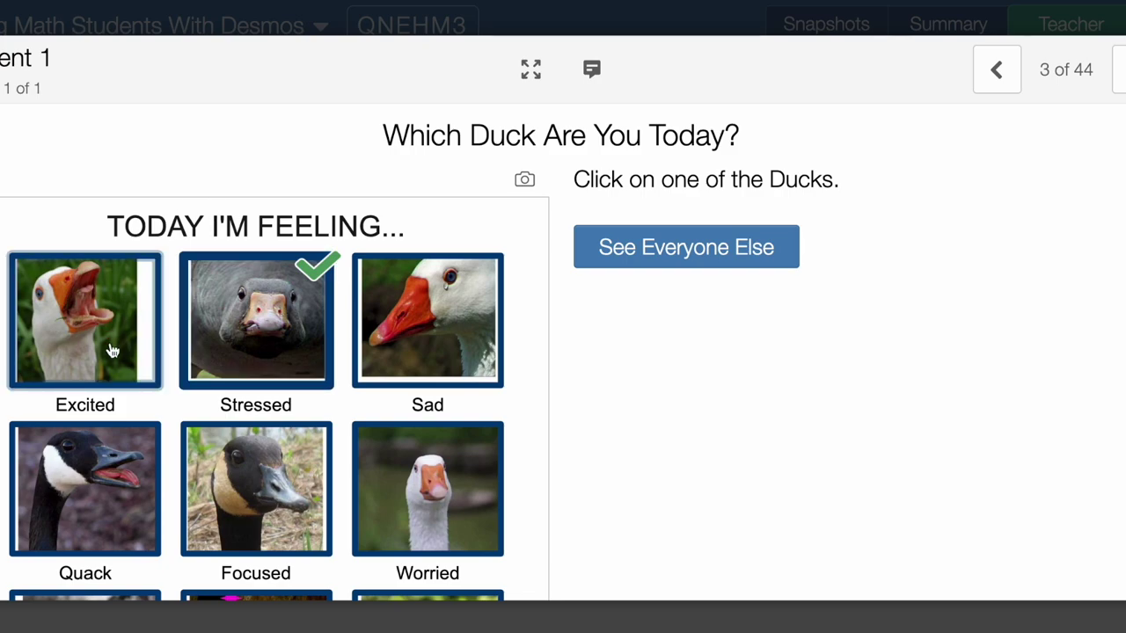
{"action": "left_click", "coordinate": [537, 25]}
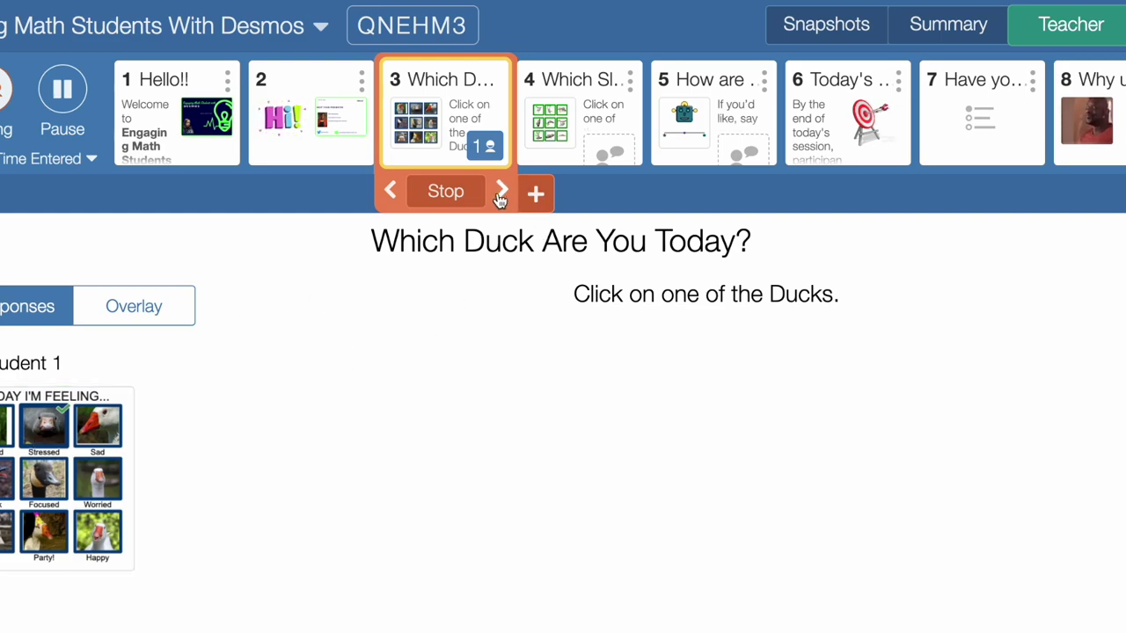
Advance class pacing through the sloth screen to screen 5, "How are you feeling today?"
{"action": "left_click", "coordinate": [499, 193]}
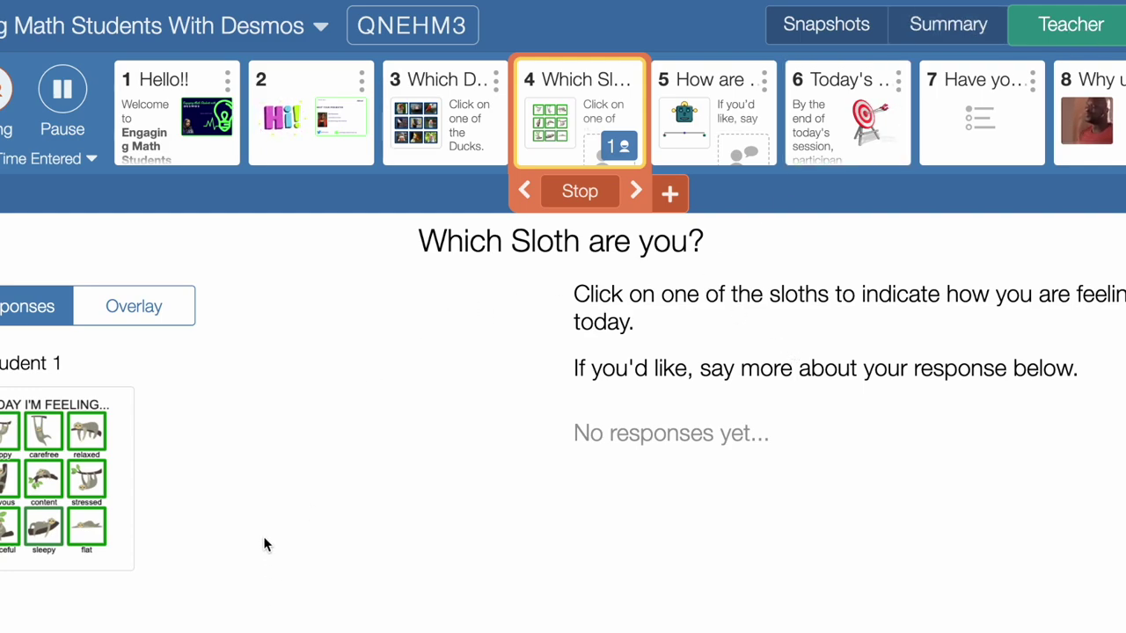
{"action": "left_click", "coordinate": [635, 191]}
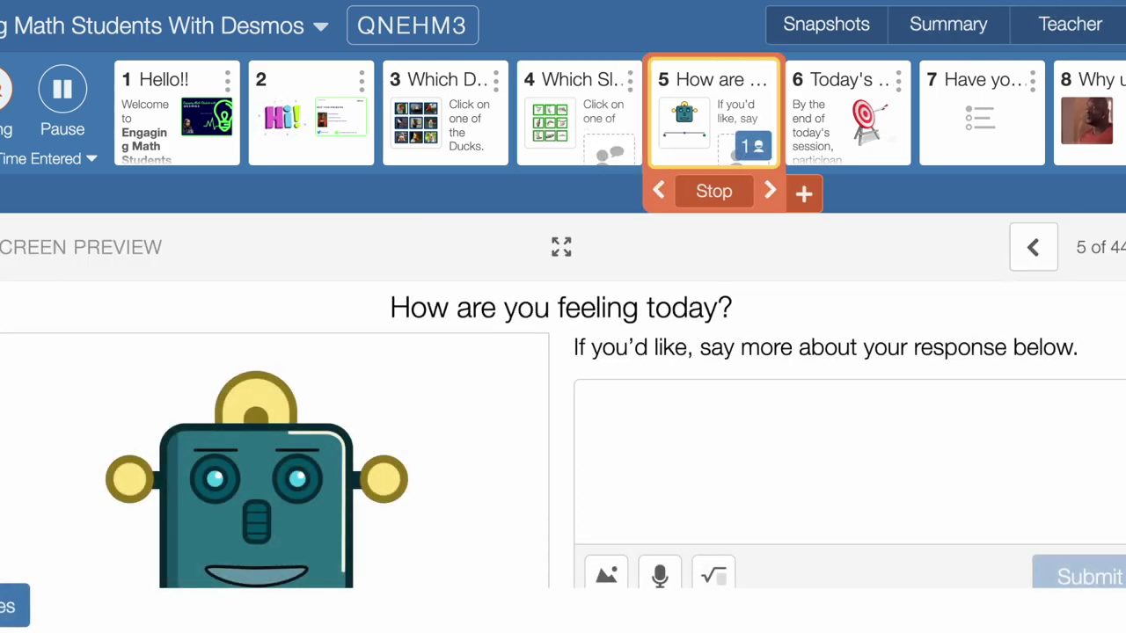
Set the robot's feeling slider to the happiest end, by the green robot, in the screen 5 preview
{"action": "left_click", "coordinate": [1113, 2]}
{"action": "left_click", "coordinate": [1102, 161]}
{"action": "left_click", "coordinate": [1102, 161]}
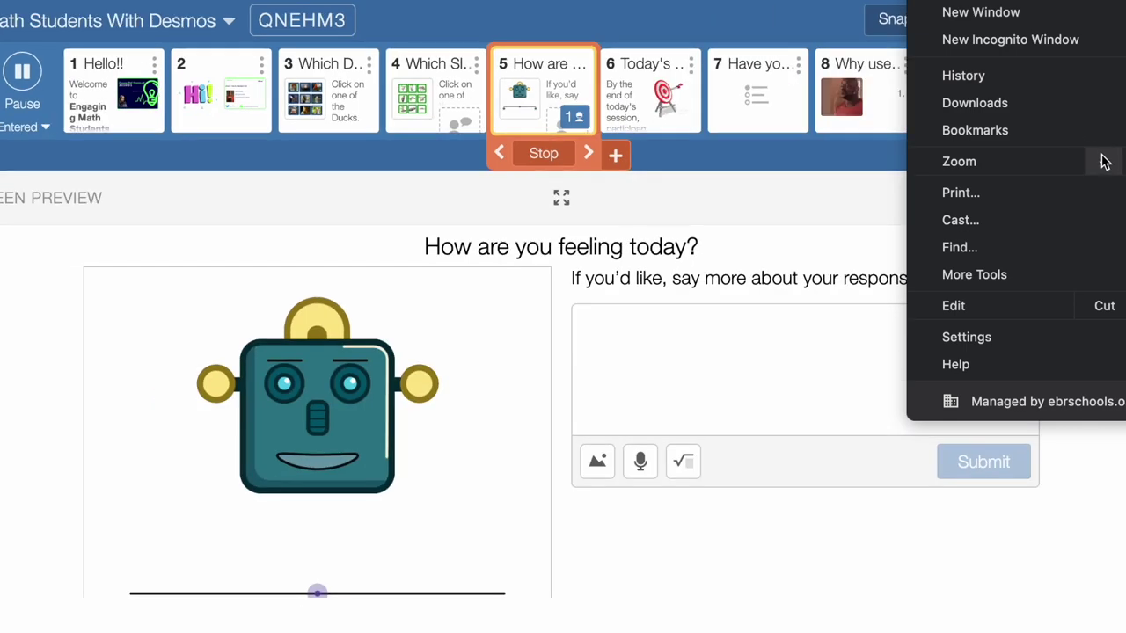
{"action": "left_click", "coordinate": [22, 374]}
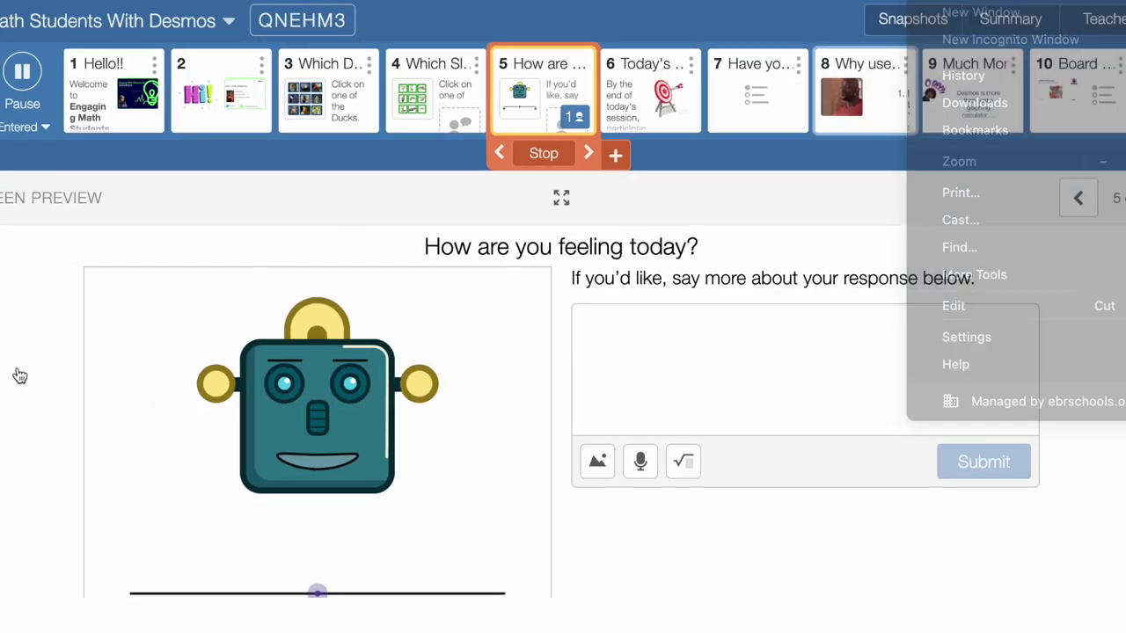
{"action": "scroll", "coordinate": [19, 375], "scroll_direction": "down", "scroll_amount": 3}
{"action": "scroll", "coordinate": [17, 376], "scroll_direction": "up", "scroll_amount": 1}
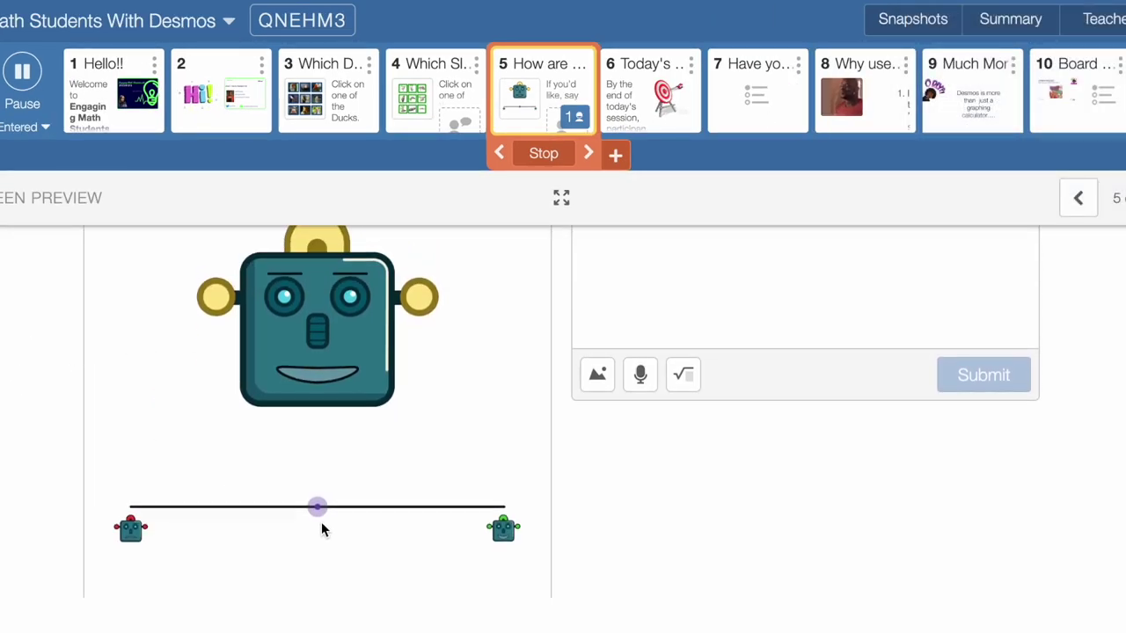
{"action": "scroll", "coordinate": [319, 520], "scroll_direction": "up", "scroll_amount": 1}
{"action": "scroll", "coordinate": [321, 526], "scroll_direction": "up", "scroll_amount": 1}
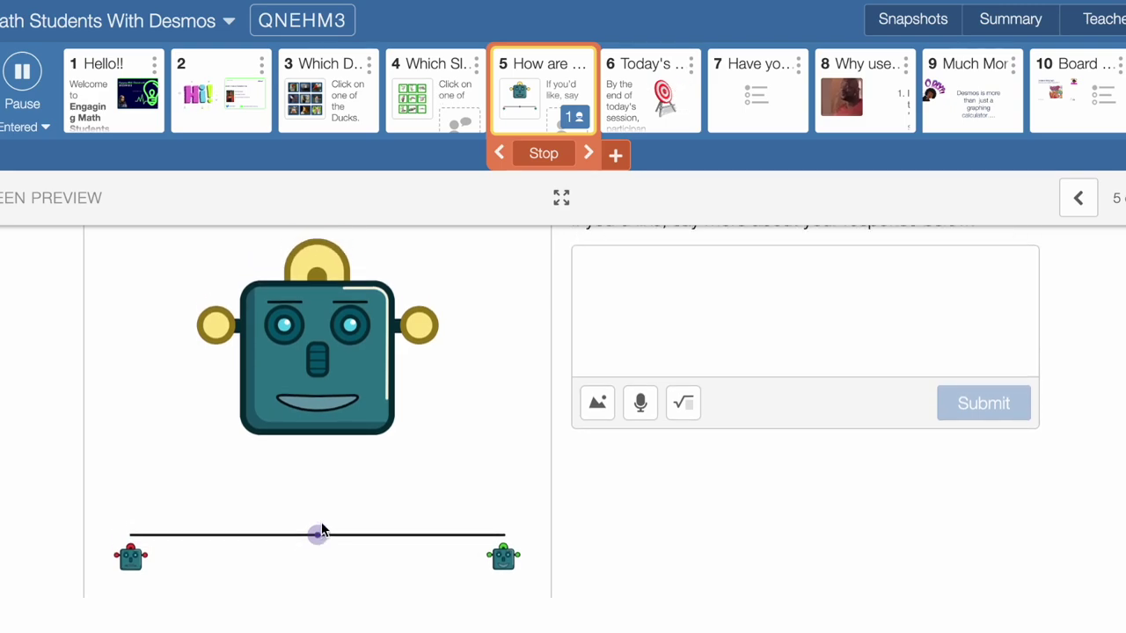
{"action": "left_click_drag", "start_coordinate": [316, 534], "coordinate": [523, 552]}
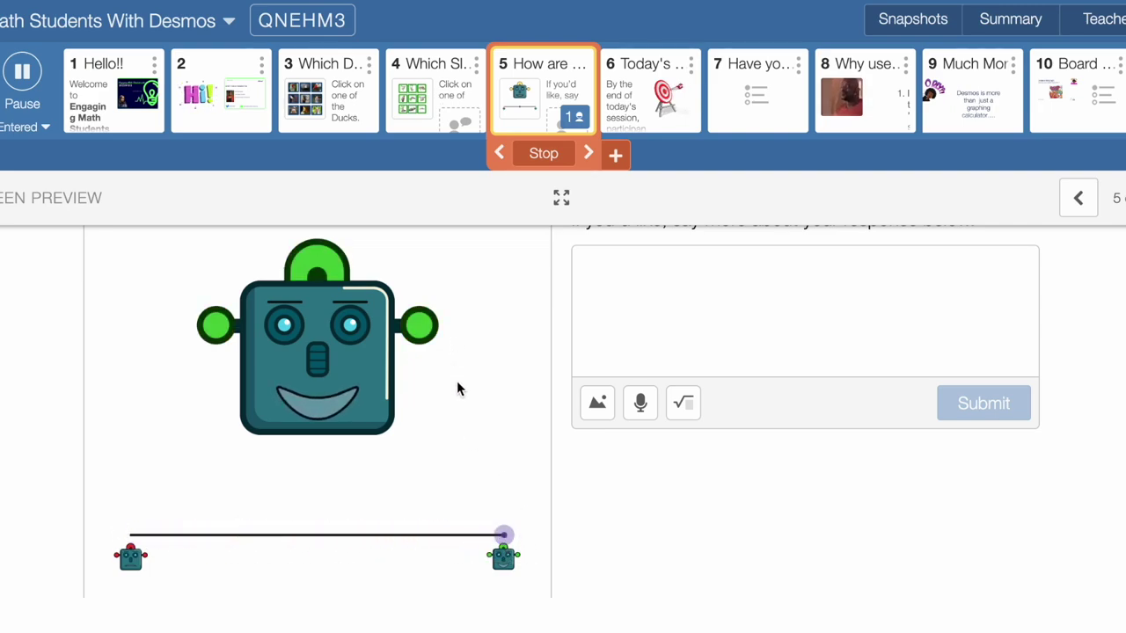
Activate the written response box beside the robot to look over its input options, and advance class pacing to screen 6
{"action": "scroll", "coordinate": [462, 405], "scroll_direction": "up", "scroll_amount": 1}
{"action": "left_click", "coordinate": [786, 341]}
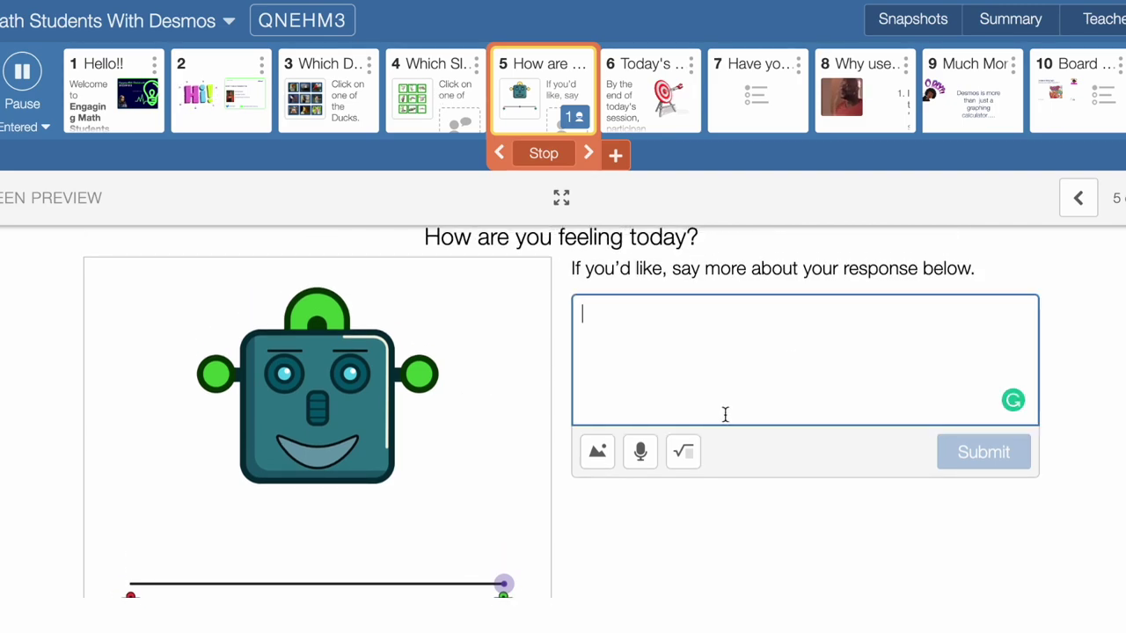
{"action": "scroll", "coordinate": [444, 515], "scroll_direction": "down", "scroll_amount": 1}
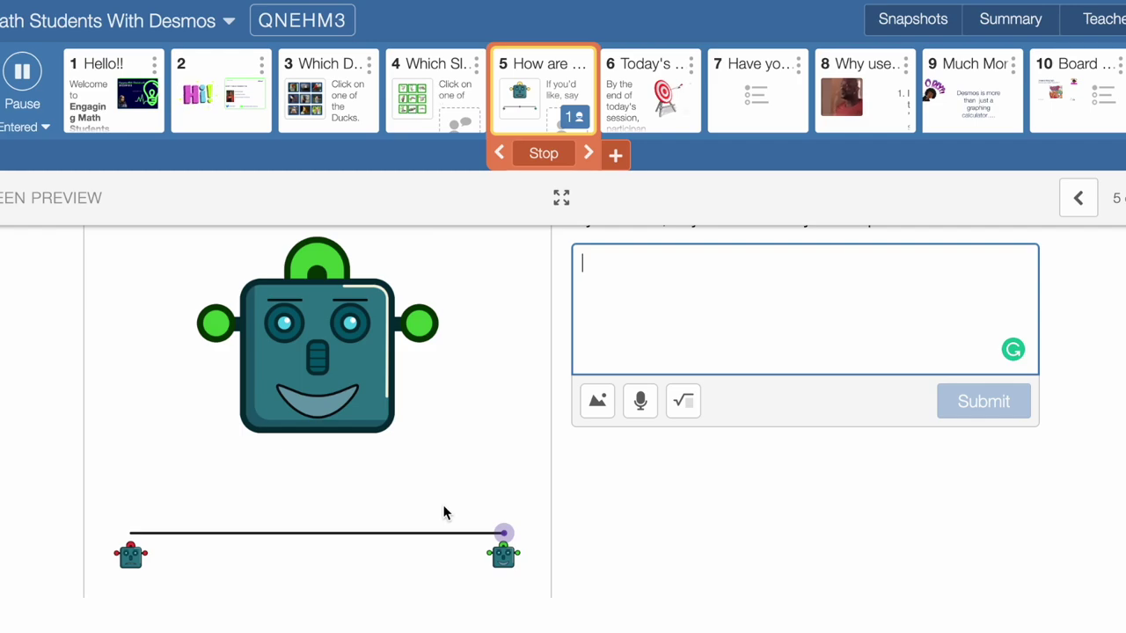
{"action": "scroll", "coordinate": [444, 514], "scroll_direction": "up", "scroll_amount": 1}
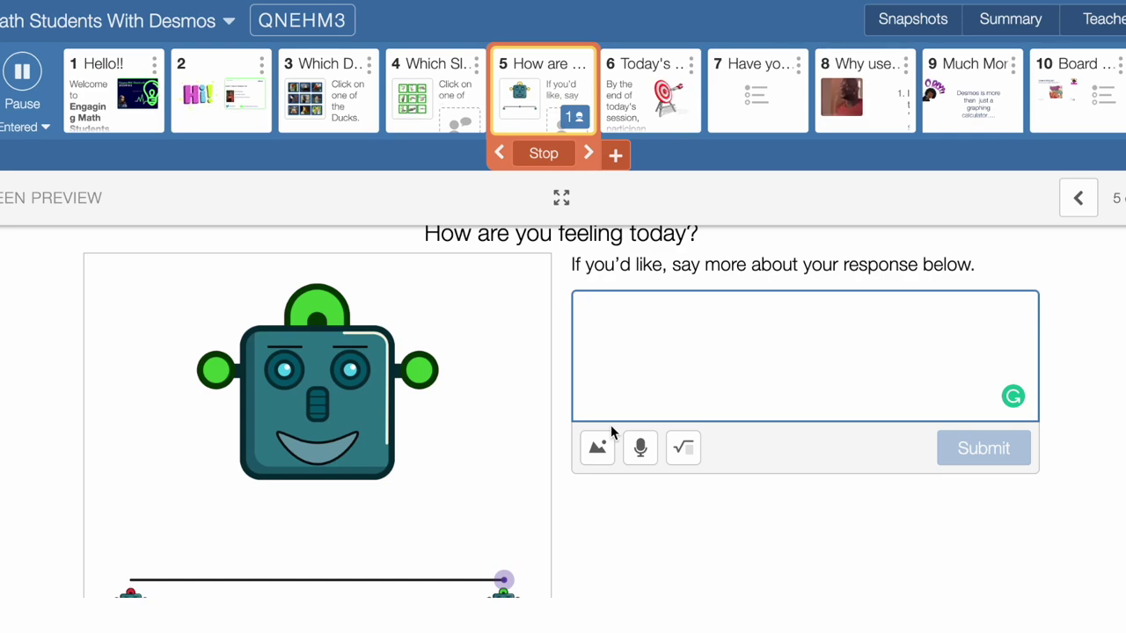
{"action": "left_click", "coordinate": [589, 153]}
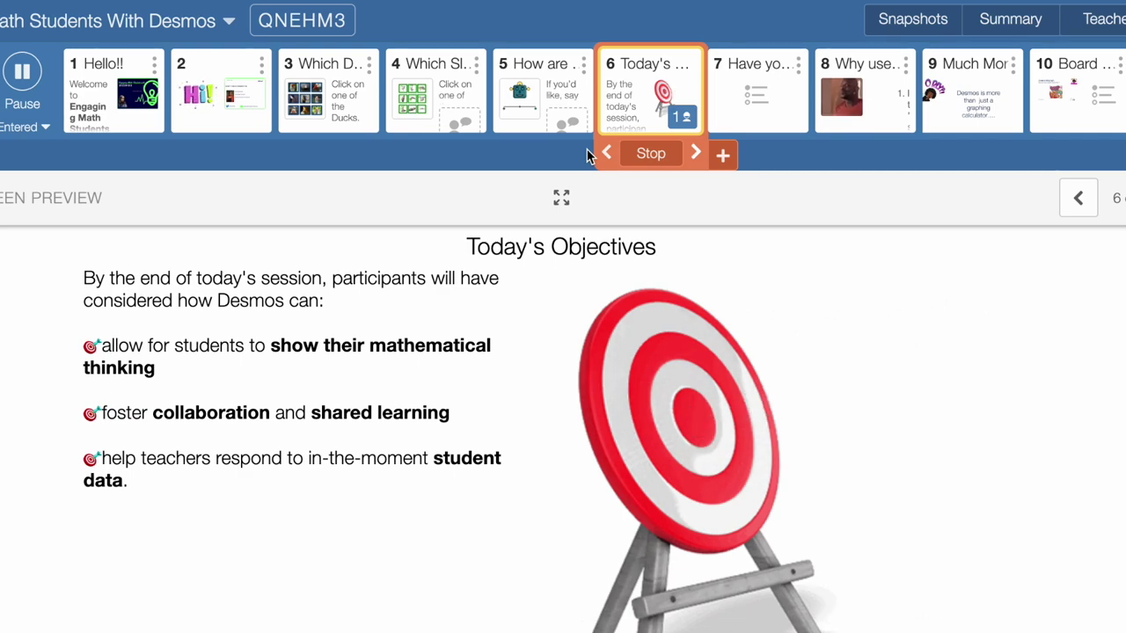
Advance class pacing screen by screen from Today's Objectives on screen 6 to screen 10
{"action": "key", "text": "Right"}
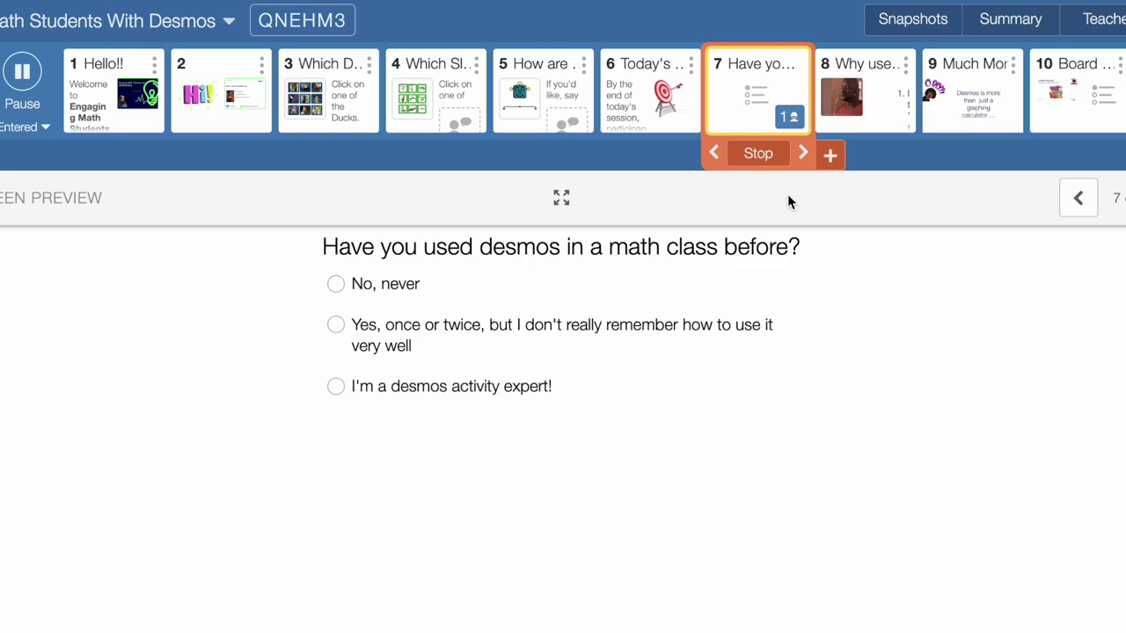
{"action": "left_click", "coordinate": [803, 153]}
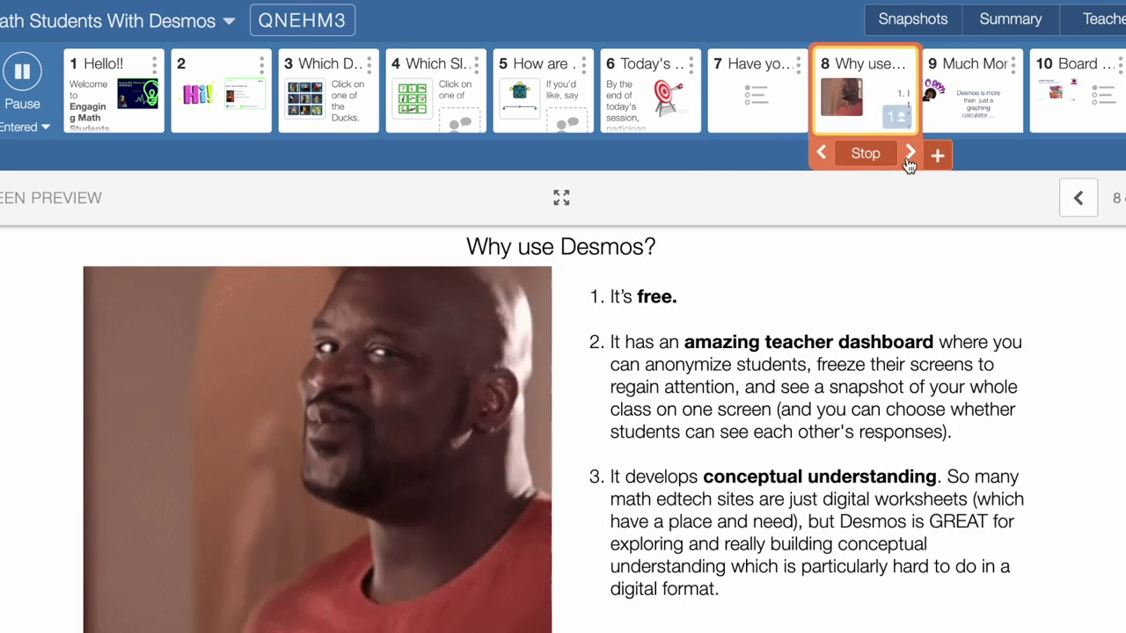
{"action": "left_click", "coordinate": [910, 154]}
{"action": "left_click", "coordinate": [1016, 154]}
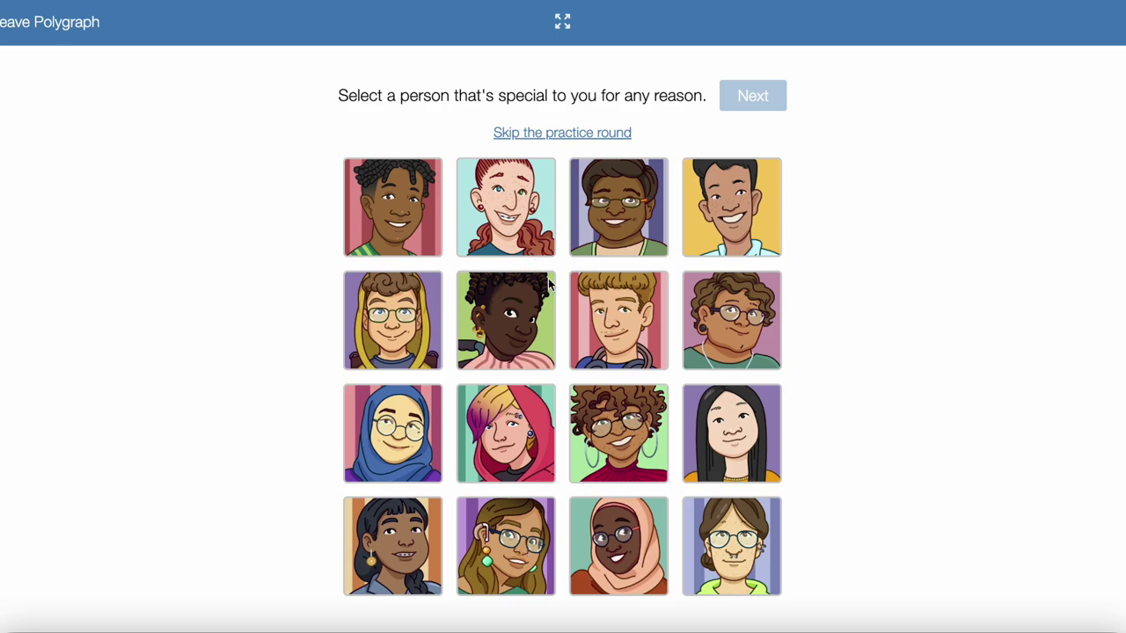
Complete the Polygraph practice round with the person in the peach headscarf, answering yes for glasses and teeth, no for jewelry and striped background
{"action": "left_click", "coordinate": [624, 550]}
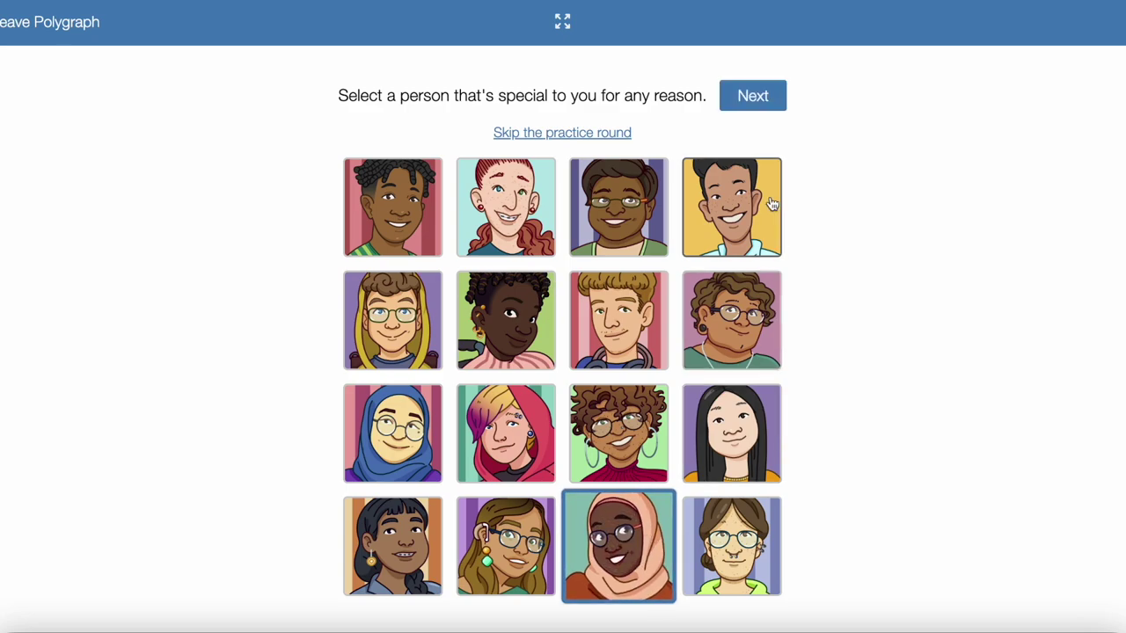
{"action": "left_click", "coordinate": [753, 96]}
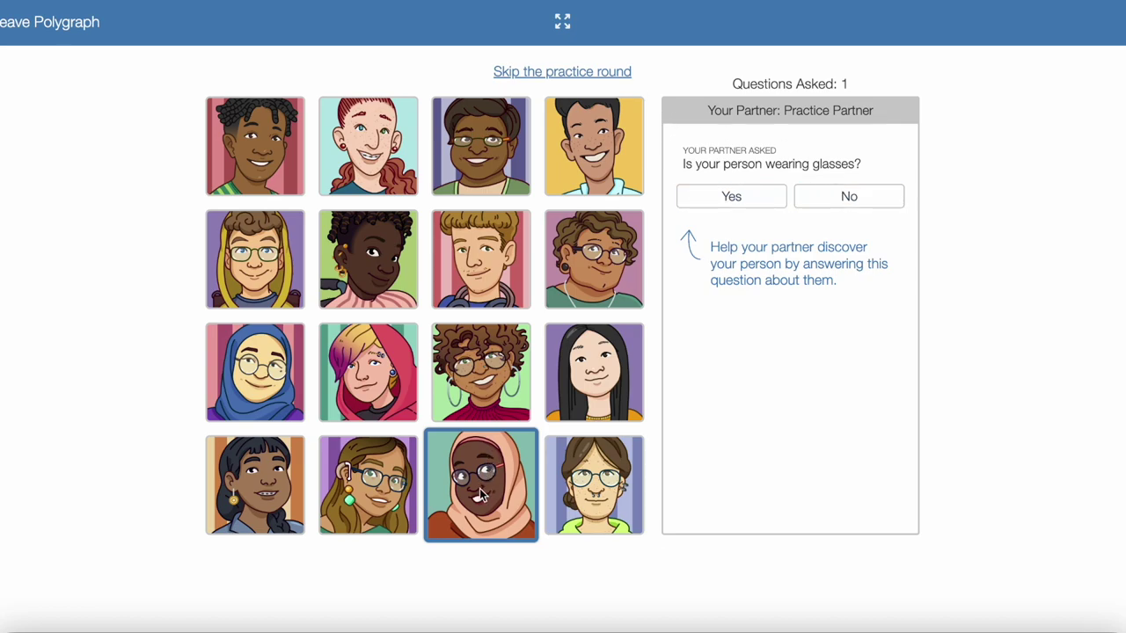
{"action": "left_click", "coordinate": [731, 198]}
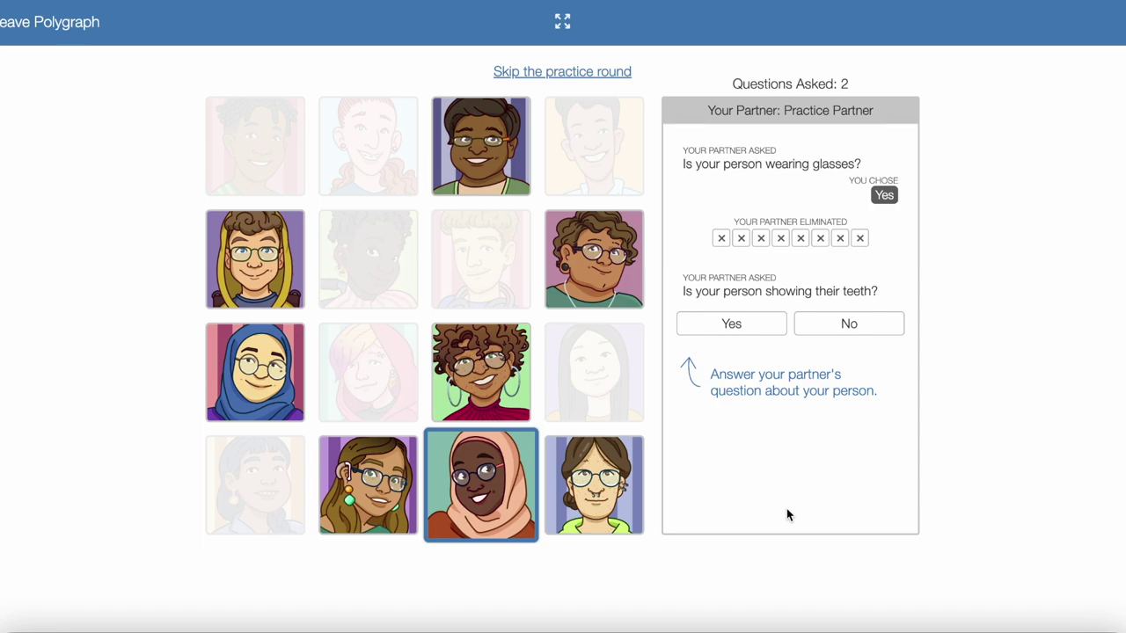
{"action": "left_click", "coordinate": [729, 325]}
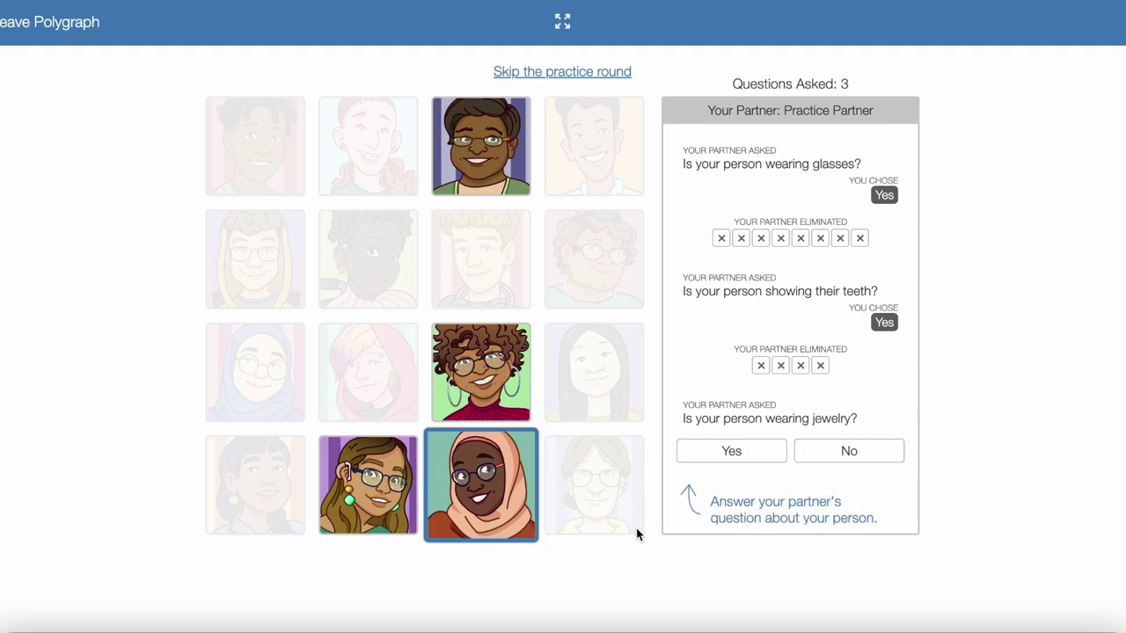
{"action": "left_click", "coordinate": [695, 453]}
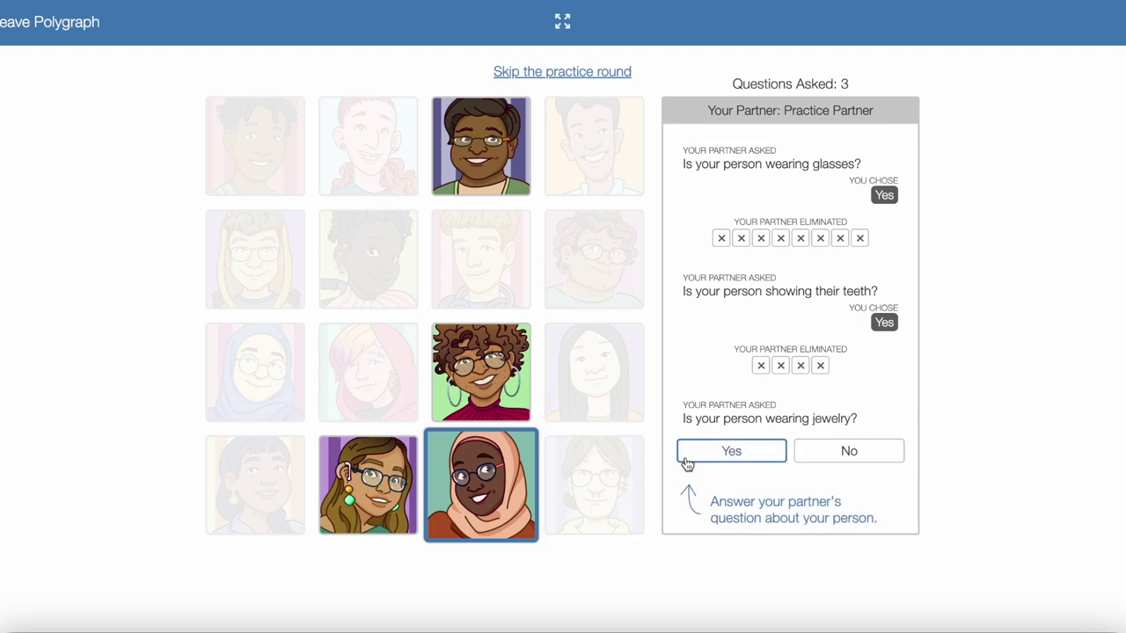
{"action": "left_click", "coordinate": [859, 457]}
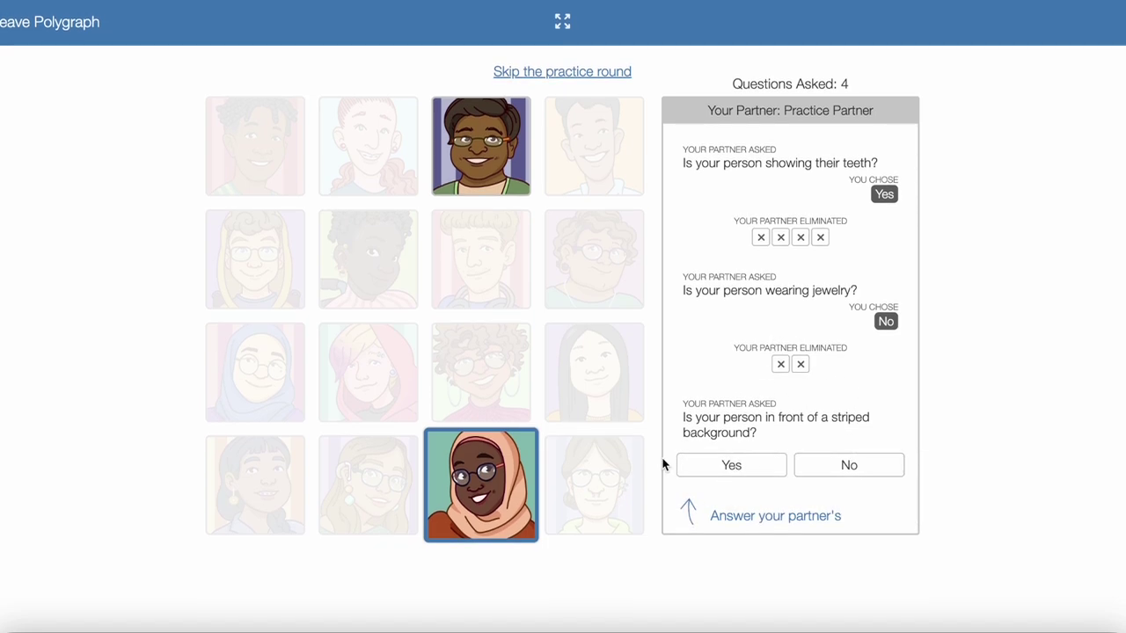
{"action": "left_click", "coordinate": [869, 464]}
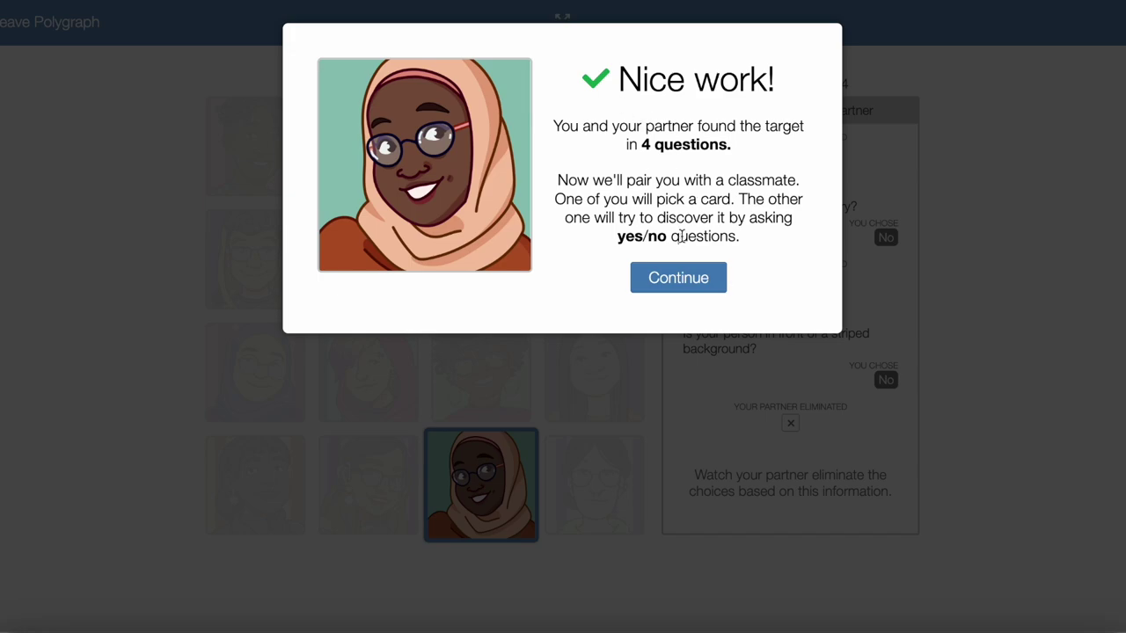
{"action": "left_click", "coordinate": [684, 281]}
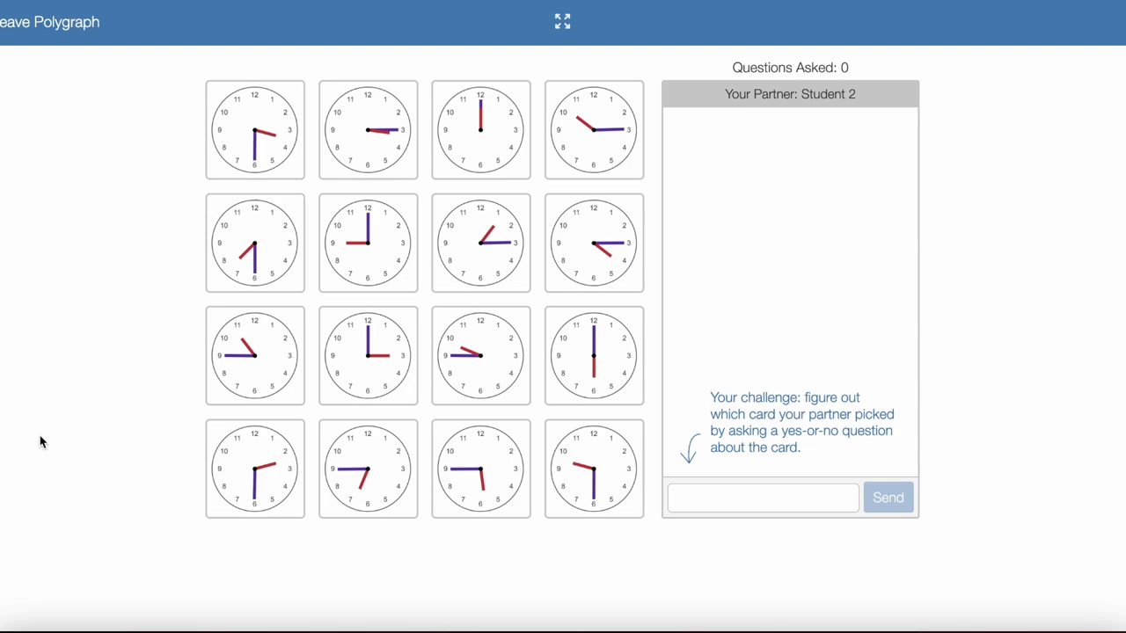
Ask the Polygraph partner the question "Does the clock have acute angles?"
{"action": "left_click", "coordinate": [704, 498]}
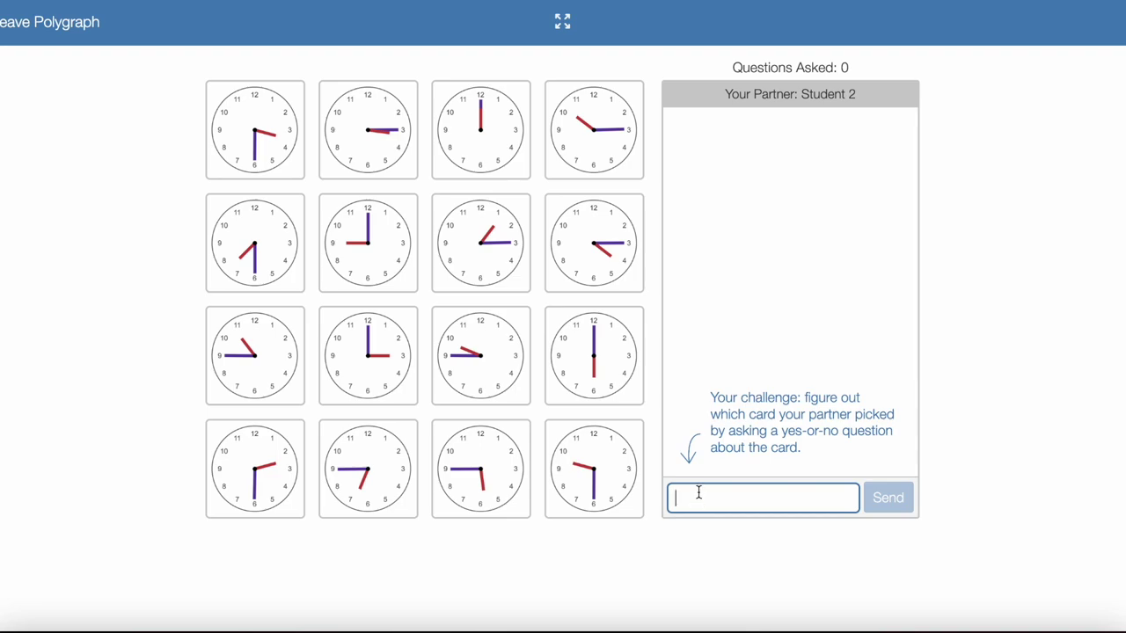
{"action": "type", "text": "Does the clock"}
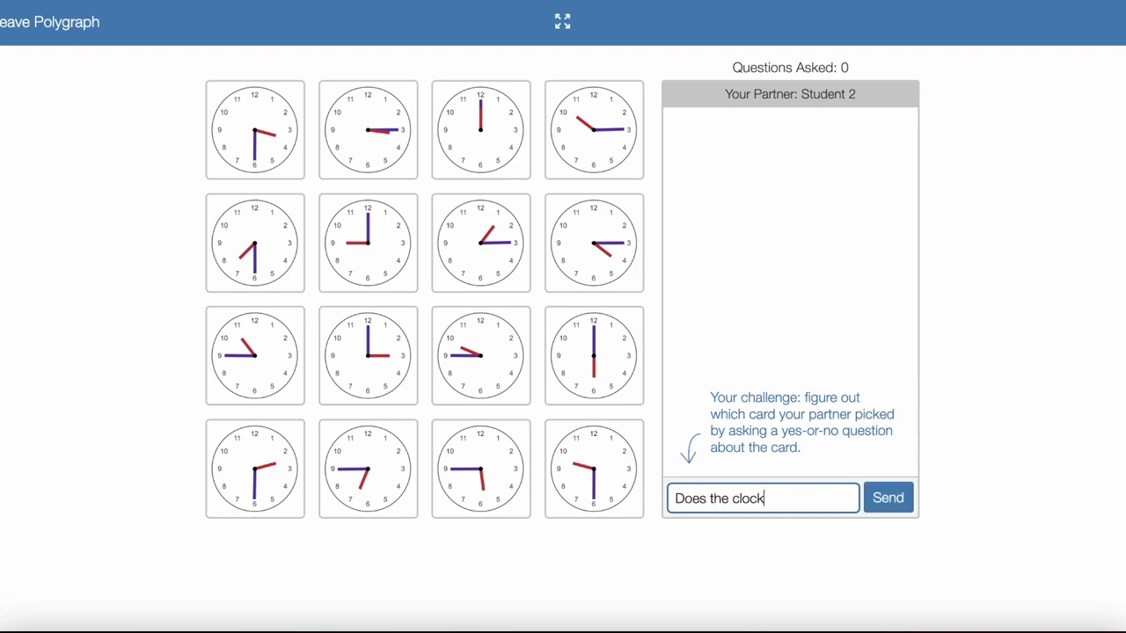
{"action": "type", "text": " have acute angles"}
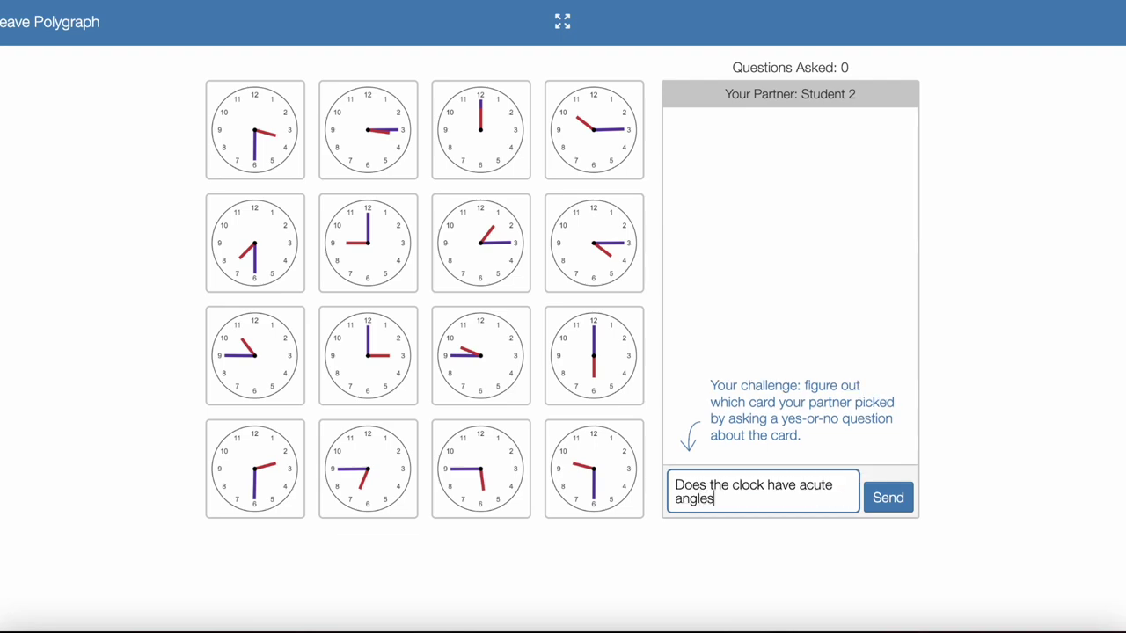
{"action": "type", "text": "?"}
{"action": "left_click", "coordinate": [888, 498]}
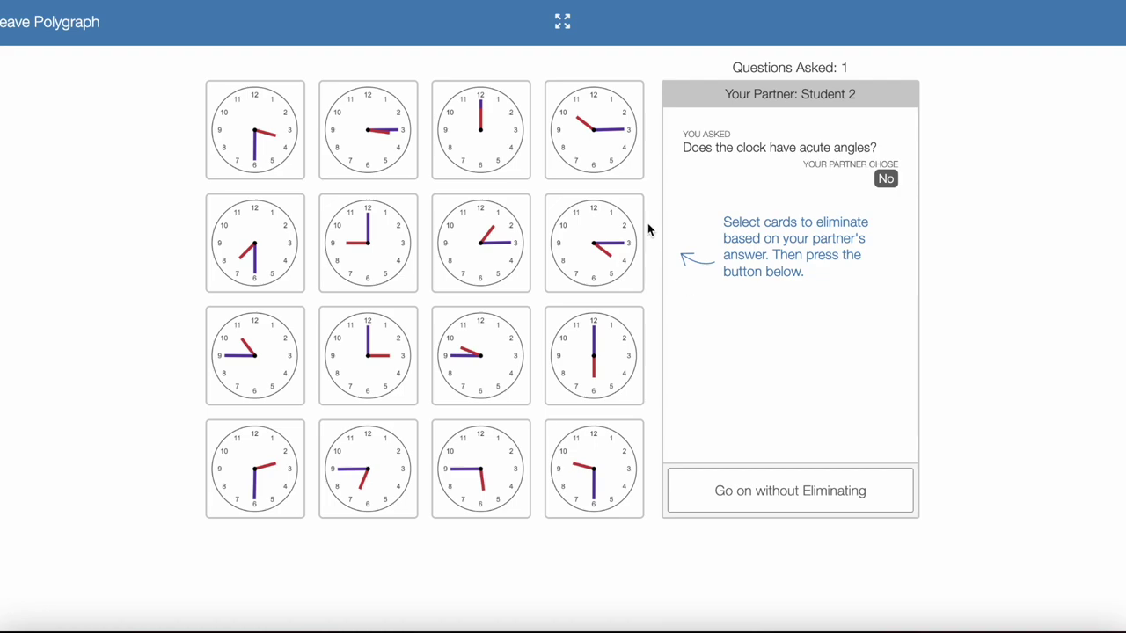
Eliminate the clock cards showing 3:15, 9:45, 10:45, 6:45, 7:30, 1:15, 4:15 and 3:30, and activate the box for another question
{"action": "left_click", "coordinate": [355, 159]}
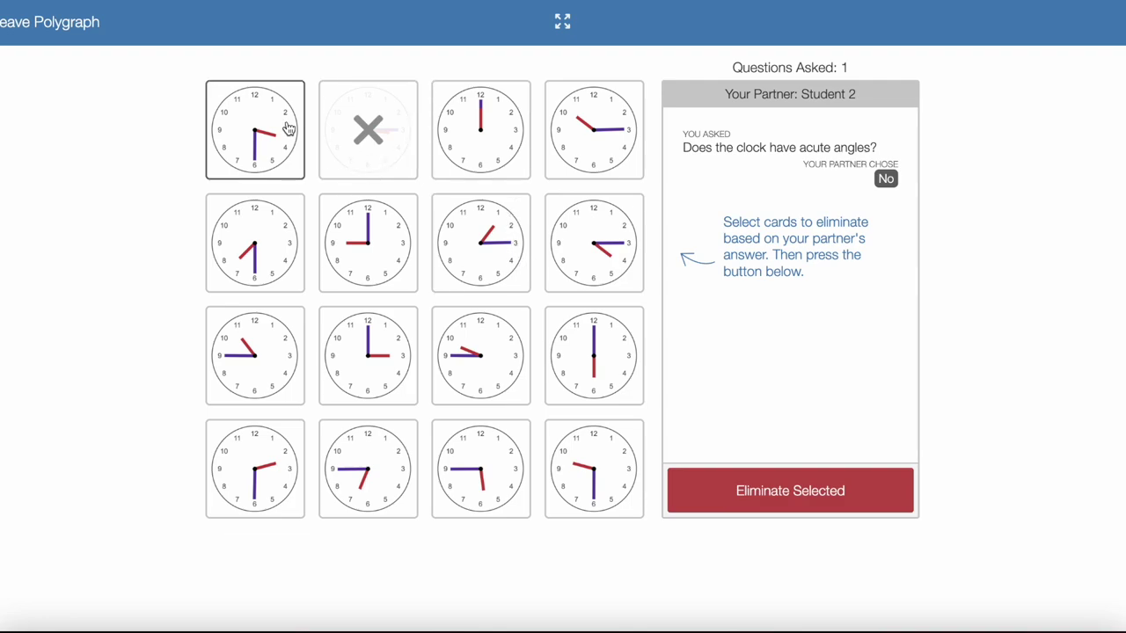
{"action": "left_click", "coordinate": [473, 364]}
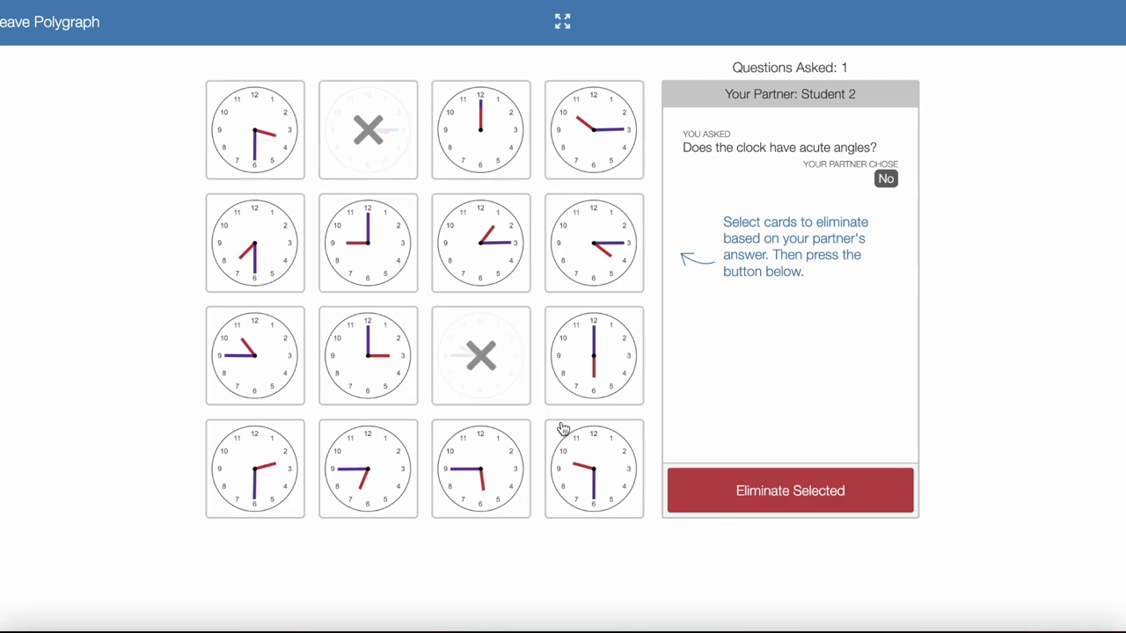
{"action": "left_click", "coordinate": [268, 372]}
{"action": "left_click", "coordinate": [387, 477]}
{"action": "left_click", "coordinate": [264, 250]}
{"action": "left_click", "coordinate": [478, 252]}
{"action": "left_click", "coordinate": [589, 250]}
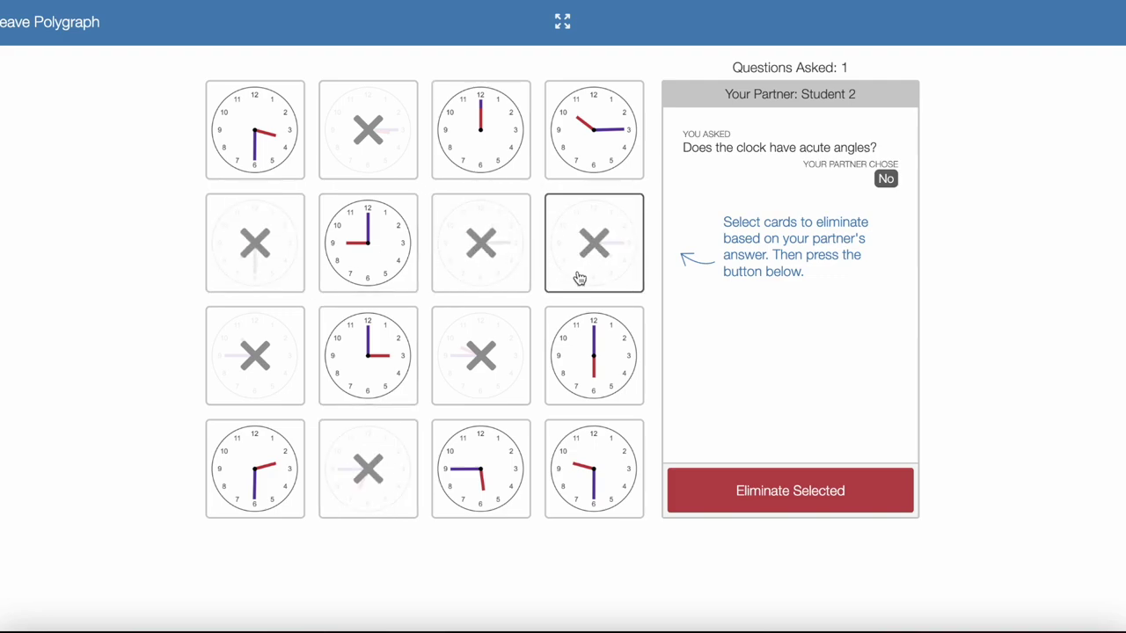
{"action": "left_click", "coordinate": [269, 126]}
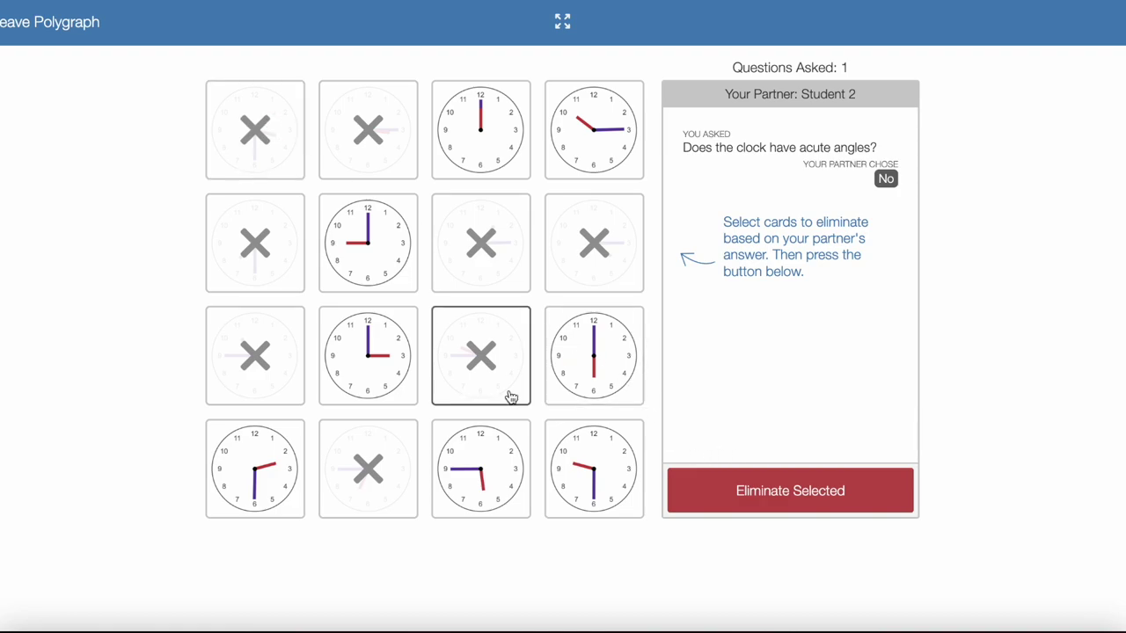
{"action": "left_click", "coordinate": [846, 491]}
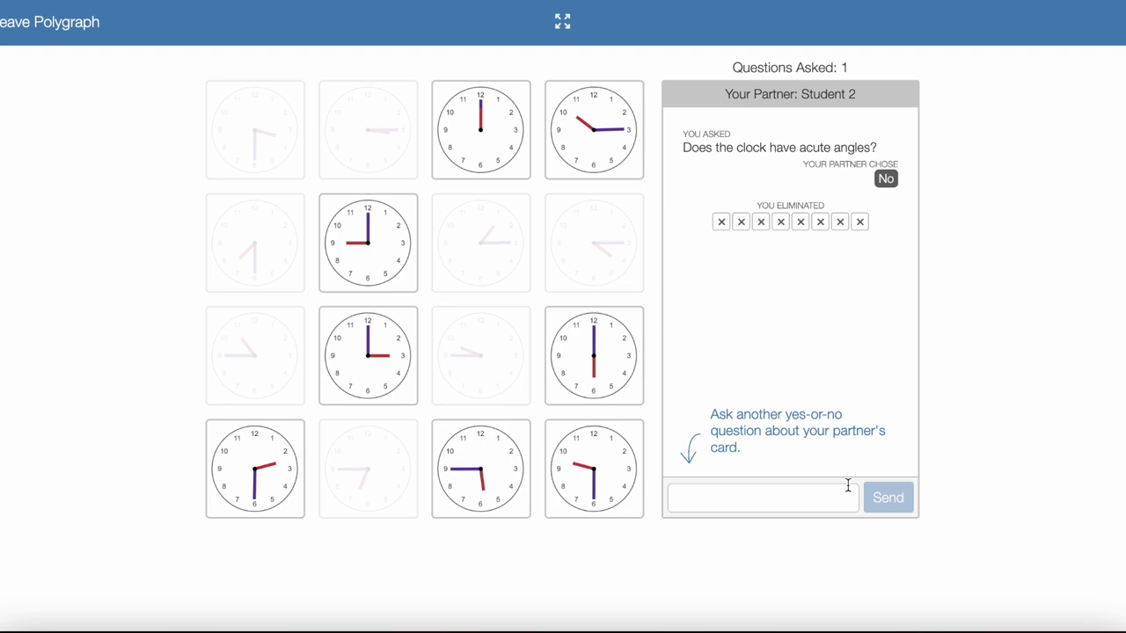
{"action": "left_click", "coordinate": [748, 499]}
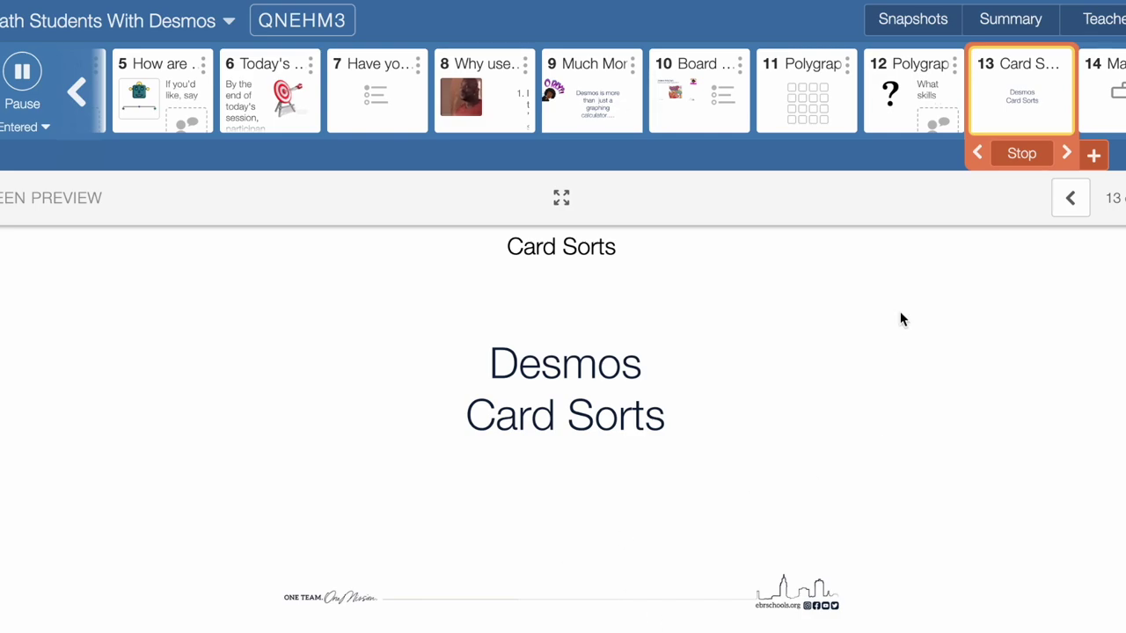
Advance class pacing to screen 14 and, in its preview, move the green-star card aside and match the 2-2-2-2 bar with the blue-star card
{"action": "left_click", "coordinate": [1067, 154]}
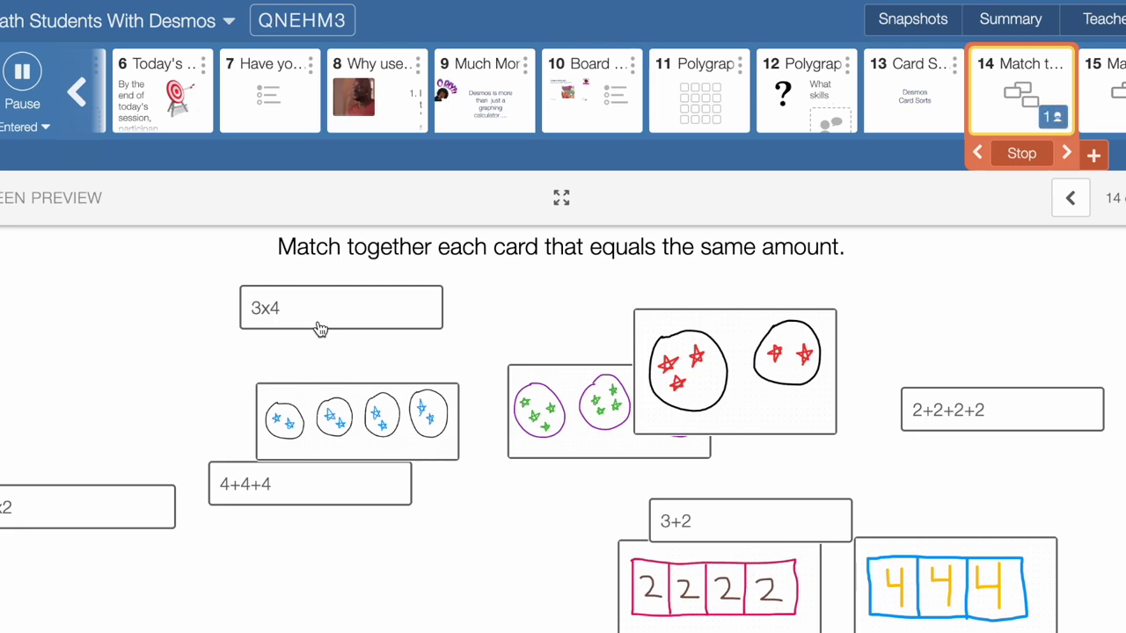
{"action": "left_click", "coordinate": [564, 429]}
{"action": "left_click_drag", "start_coordinate": [564, 429], "coordinate": [98, 385]}
{"action": "left_click_drag", "start_coordinate": [152, 352], "coordinate": [104, 354]}
{"action": "left_click_drag", "start_coordinate": [391, 431], "coordinate": [550, 392]}
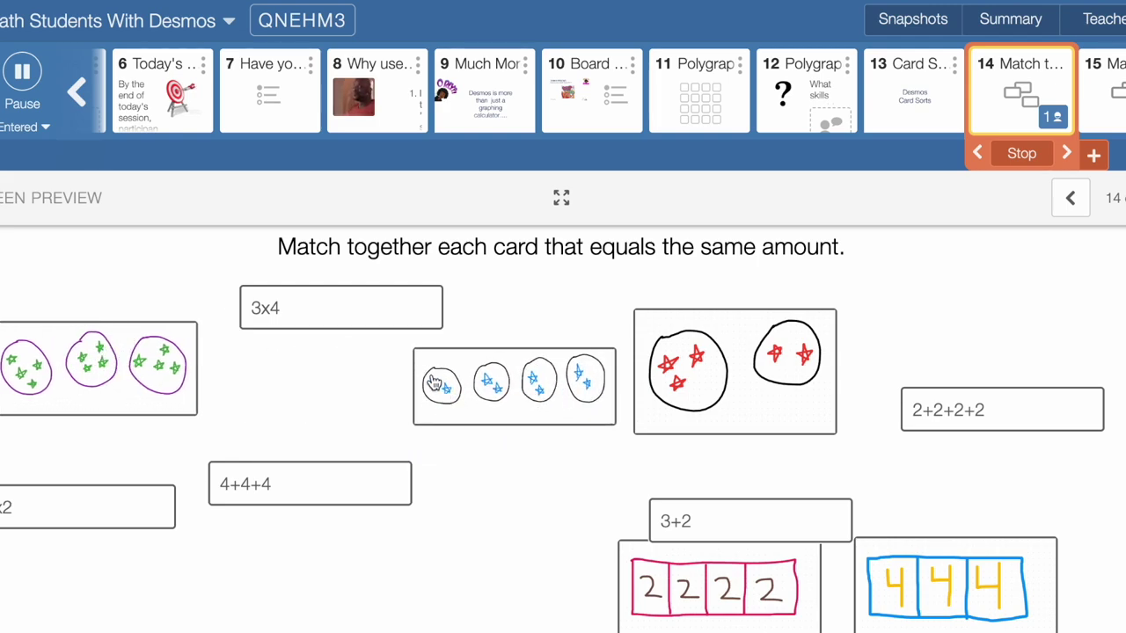
{"action": "left_click_drag", "start_coordinate": [694, 573], "coordinate": [493, 400]}
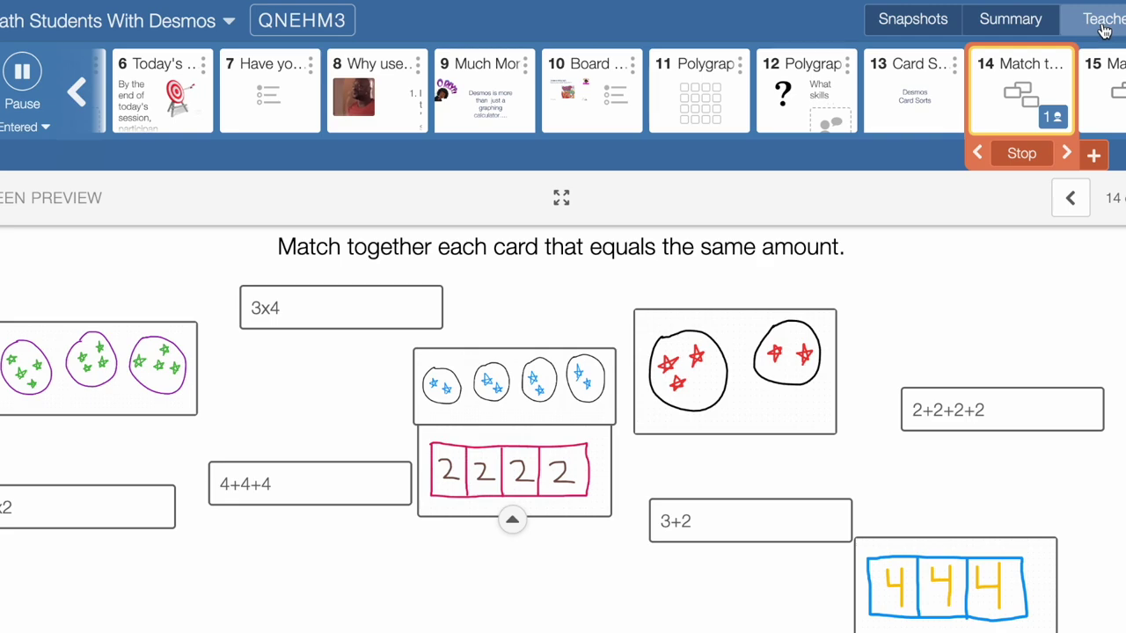
Look over the Summary view, then examine Student 1's card sort on screen 14 from the teacher view and check its correctness
{"action": "left_click", "coordinate": [1021, 26]}
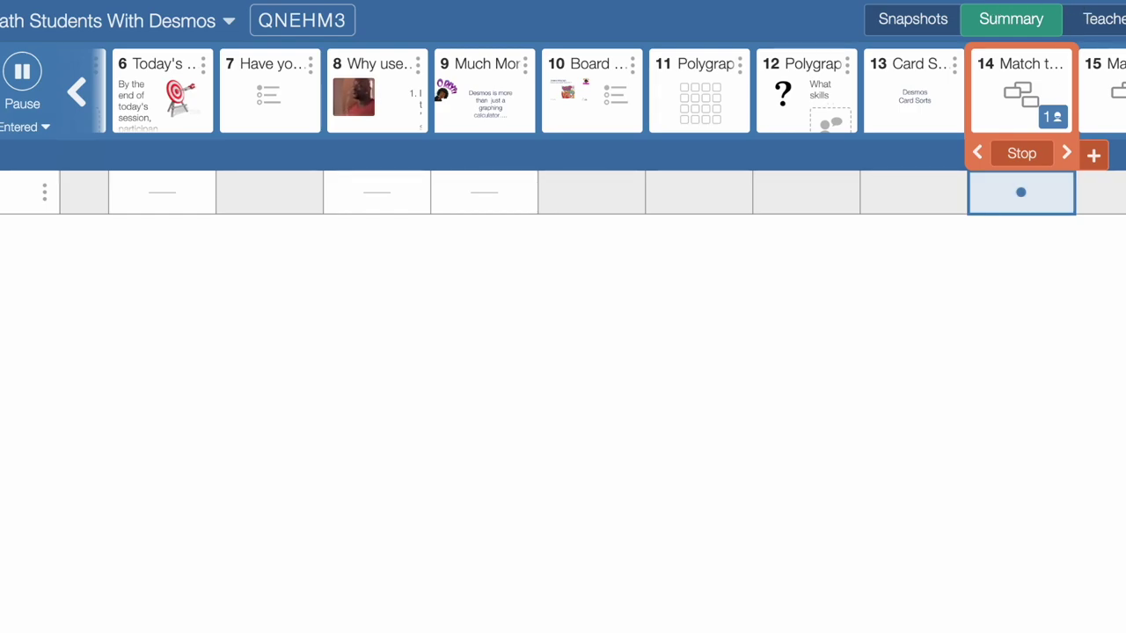
{"action": "left_click", "coordinate": [1113, 24]}
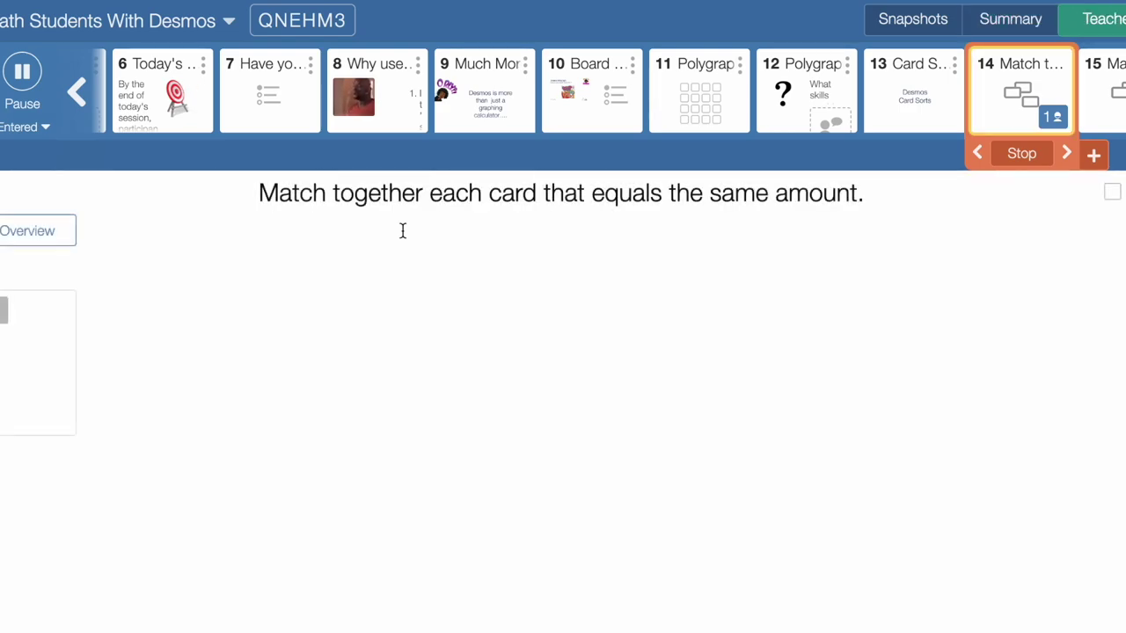
{"action": "left_click", "coordinate": [41, 360]}
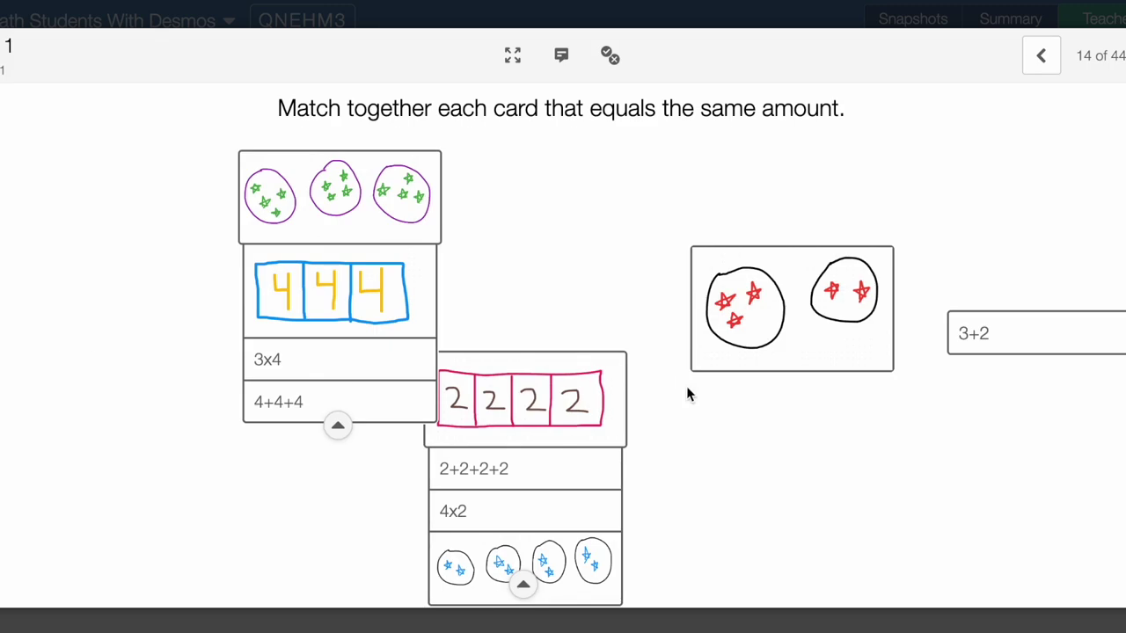
{"action": "left_click", "coordinate": [609, 55]}
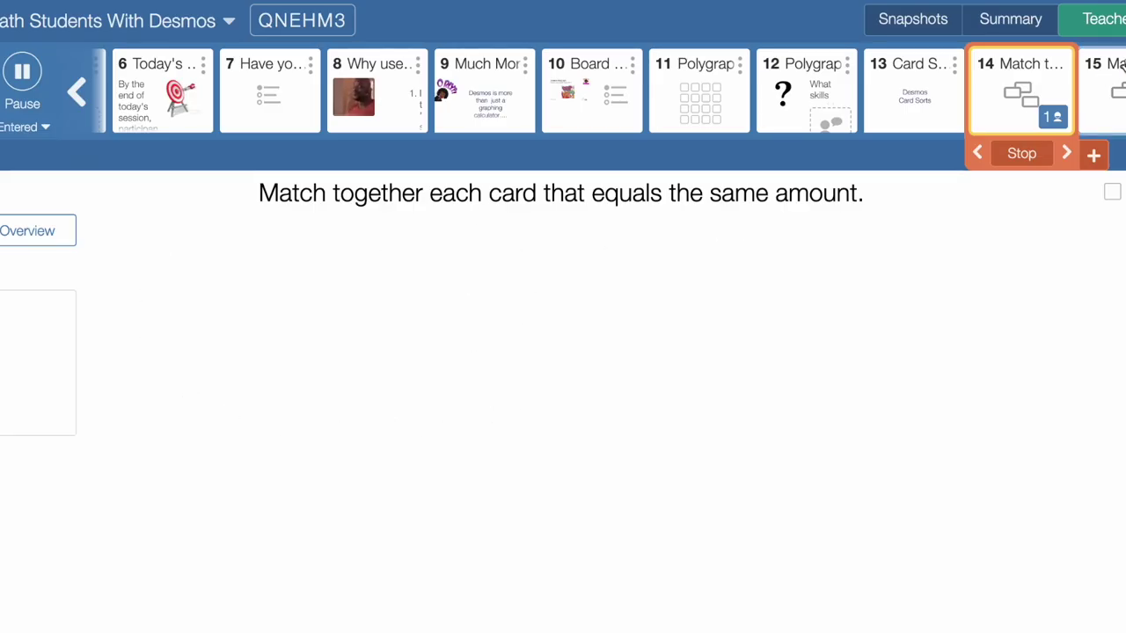
Look over the Snapshots view and the screen 14 preview, then reopen Student 1's card sort from the teacher view
{"action": "left_click", "coordinate": [994, 19]}
{"action": "left_click", "coordinate": [912, 17]}
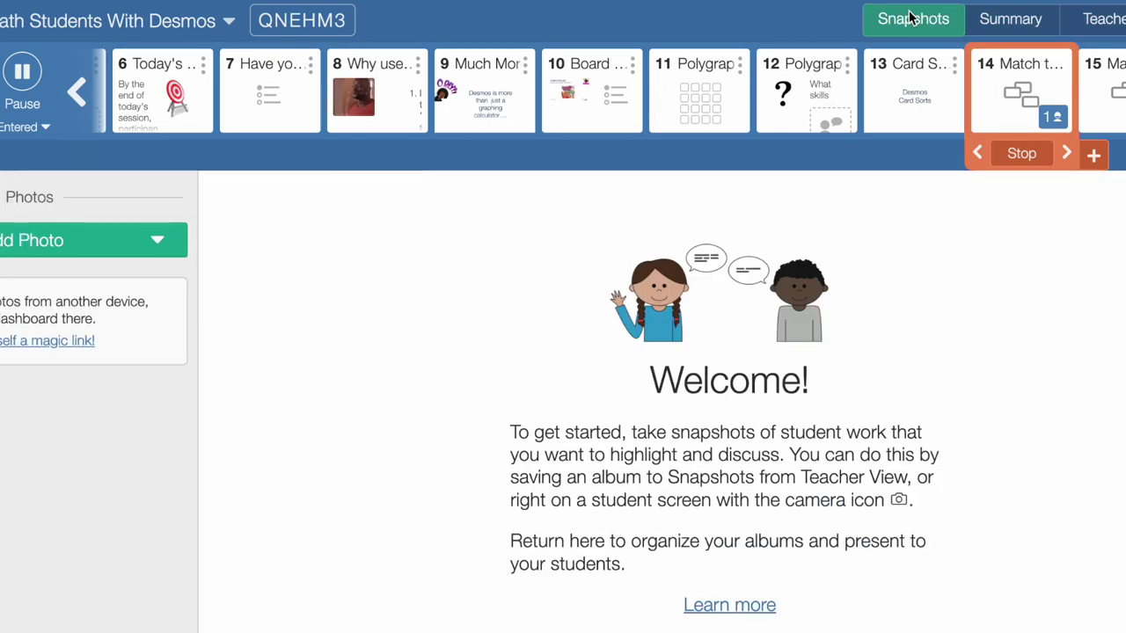
{"action": "left_click", "coordinate": [1020, 92]}
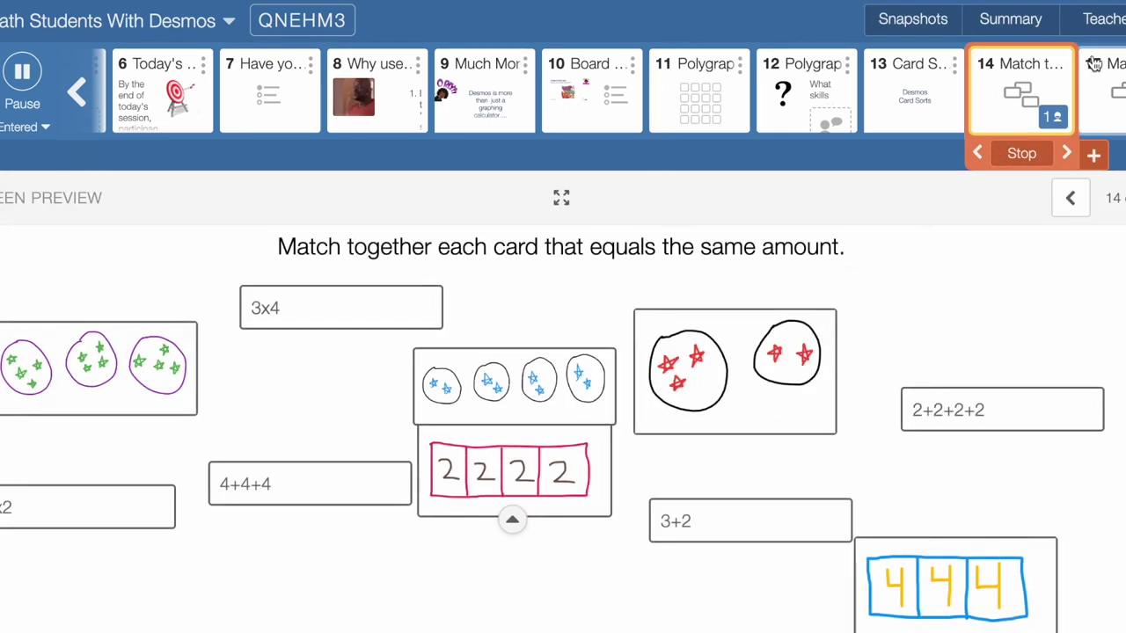
{"action": "left_click", "coordinate": [1096, 20]}
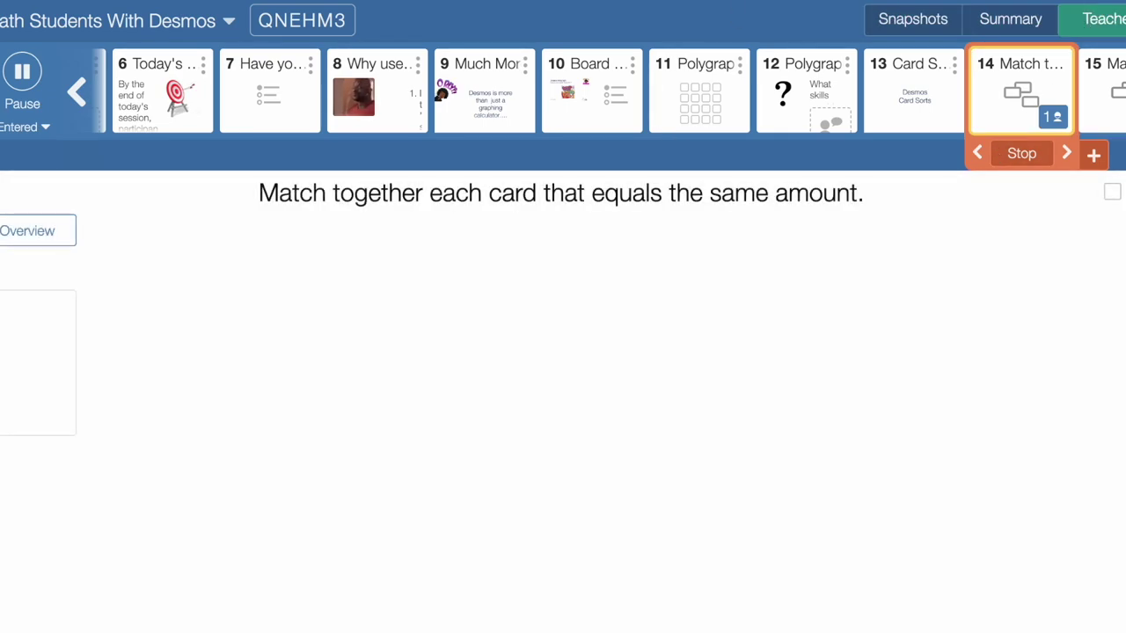
{"action": "left_click", "coordinate": [11, 386]}
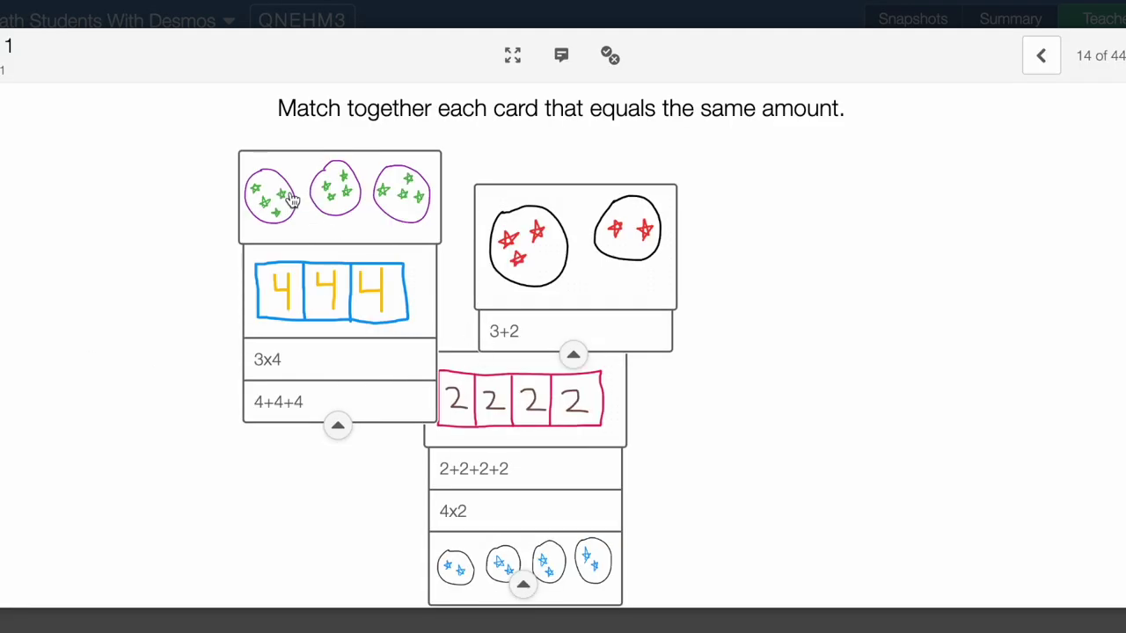
Spread Student 1's three card groups apart and show their correctness, highlighting the answer key's group with 3x4 and 4+4+4
{"action": "left_click_drag", "start_coordinate": [324, 188], "coordinate": [133, 193]}
{"action": "left_click_drag", "start_coordinate": [593, 242], "coordinate": [915, 241]}
{"action": "left_click_drag", "start_coordinate": [516, 458], "coordinate": [533, 304]}
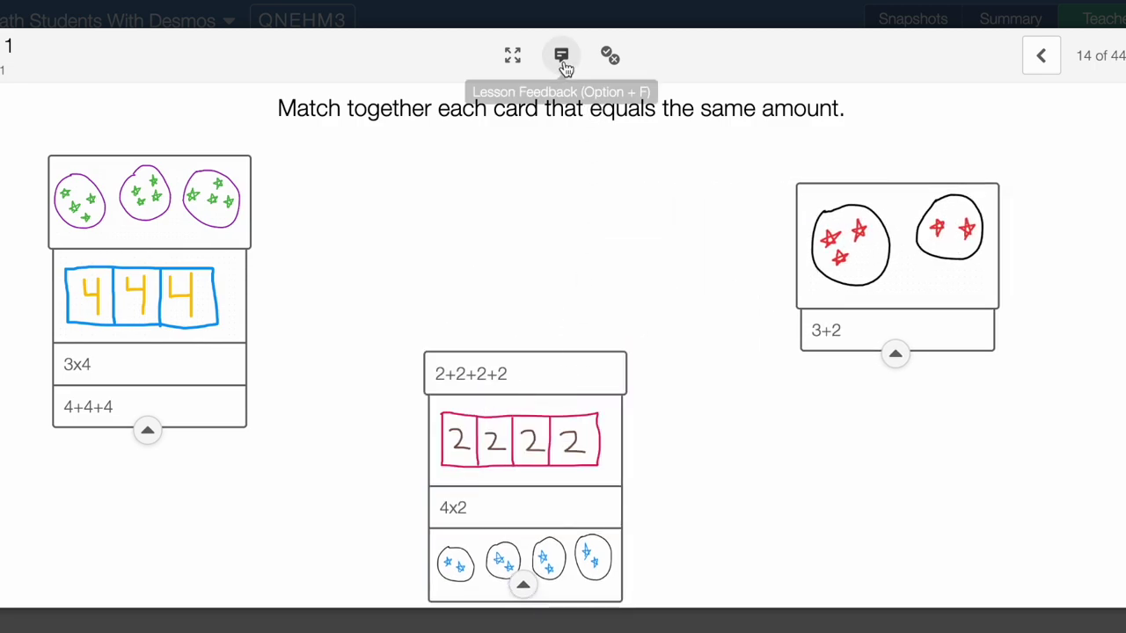
{"action": "left_click", "coordinate": [609, 55]}
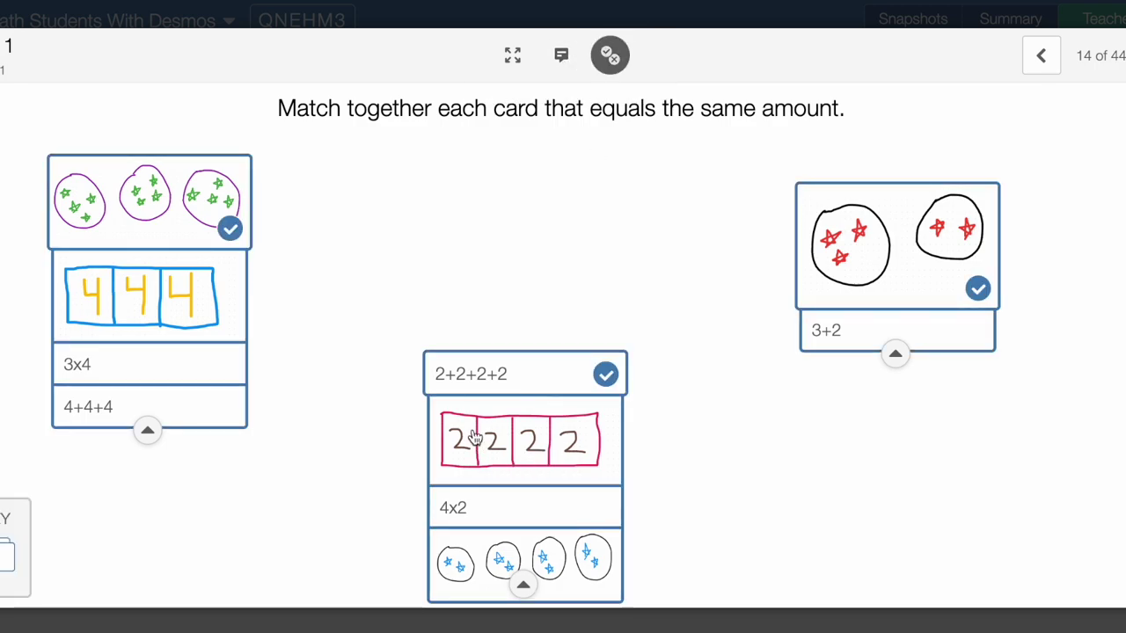
{"action": "left_click", "coordinate": [5, 553]}
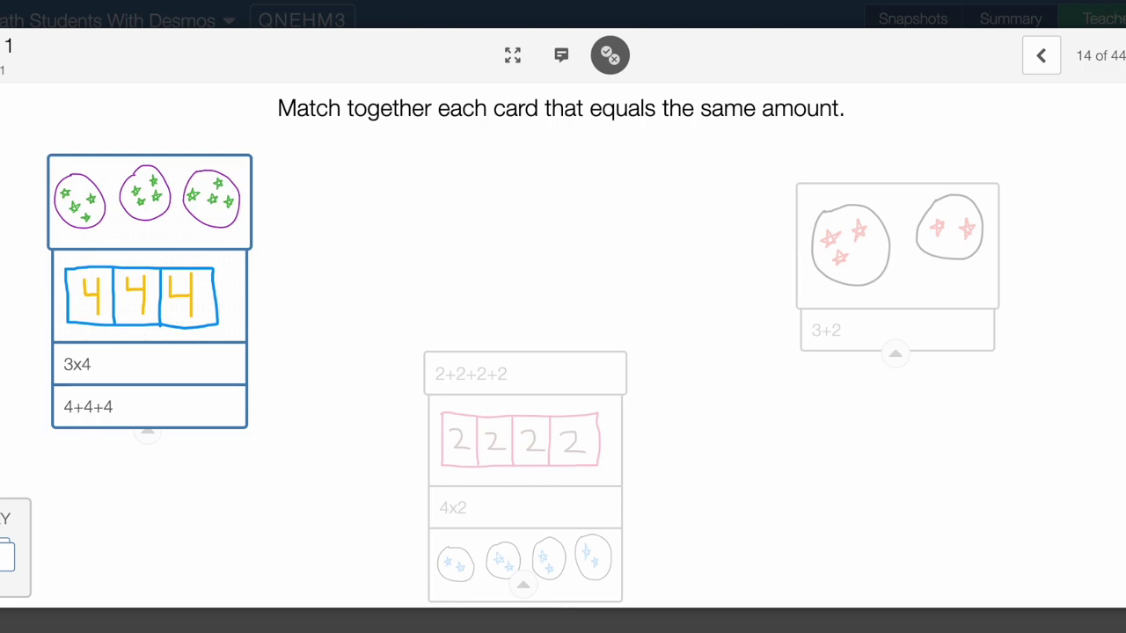
Open the Lesson Feedback for Student 1's card sort on screen 14 and close the student's work
{"action": "left_click", "coordinate": [559, 61]}
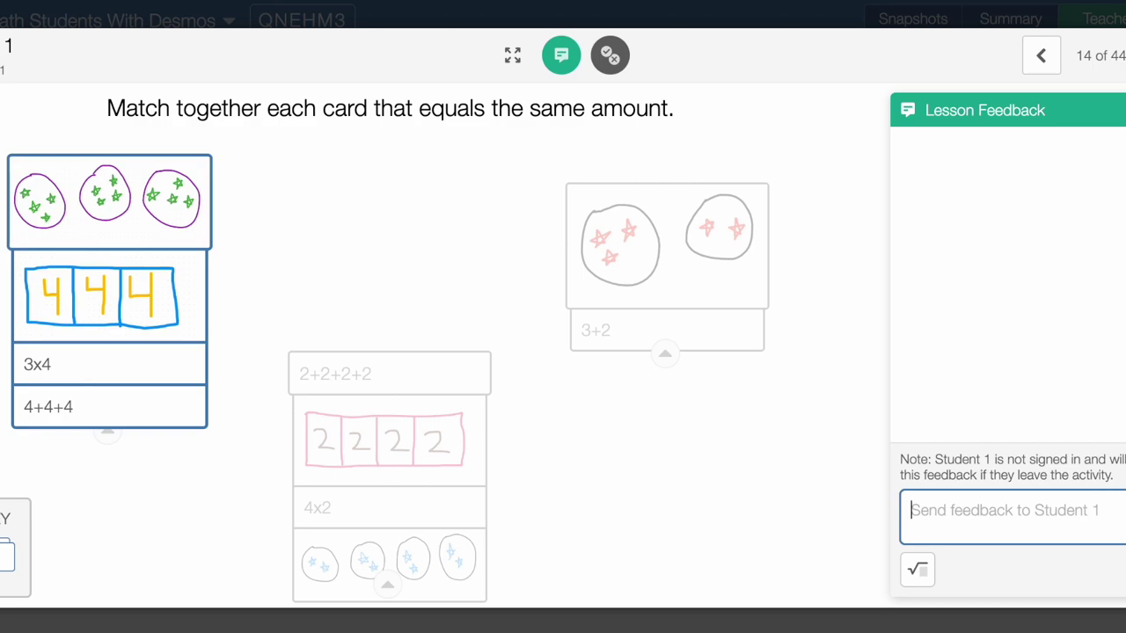
{"action": "key", "text": "Escape"}
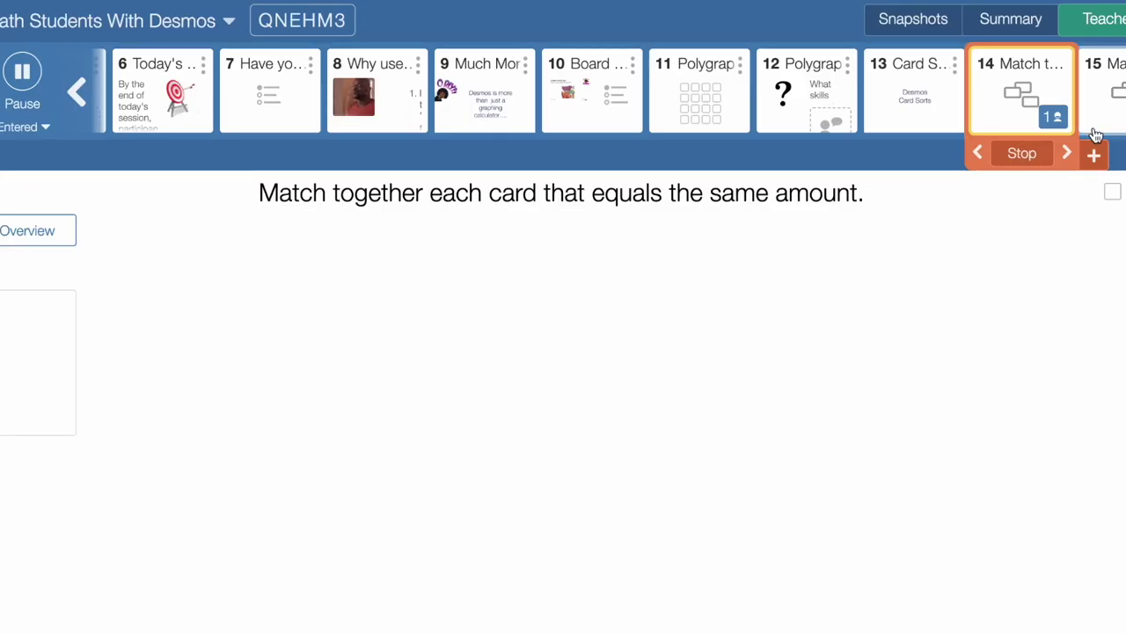
Advance class pacing to screen 15 and, in its preview, move the pink triangle card off the SQUARE card
{"action": "left_click", "coordinate": [1068, 154]}
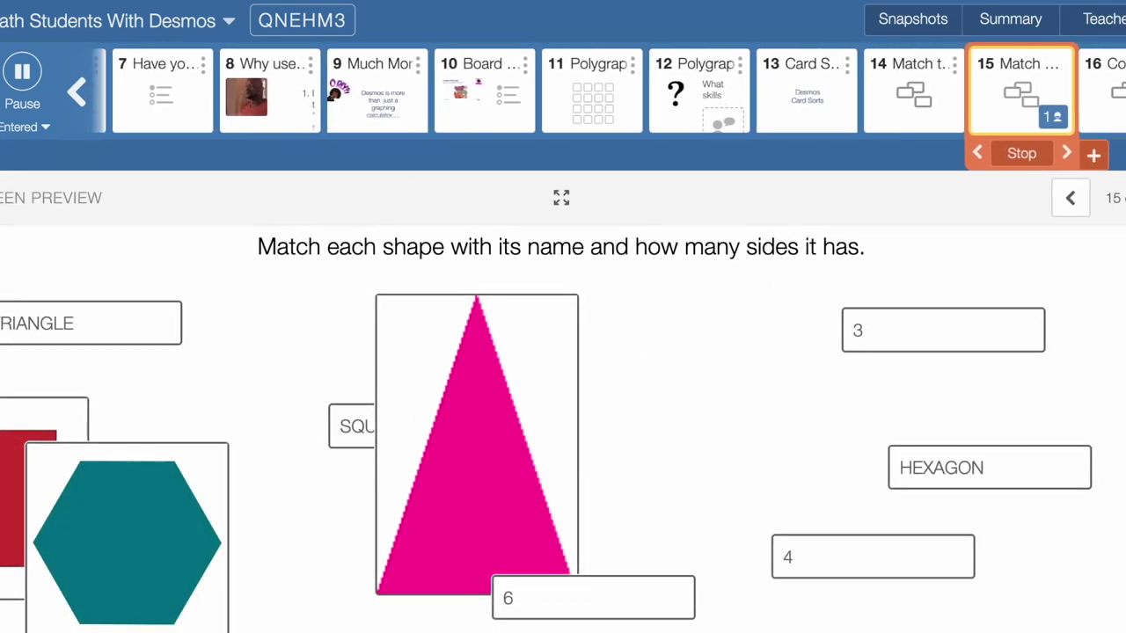
{"action": "left_click_drag", "start_coordinate": [578, 414], "coordinate": [708, 387]}
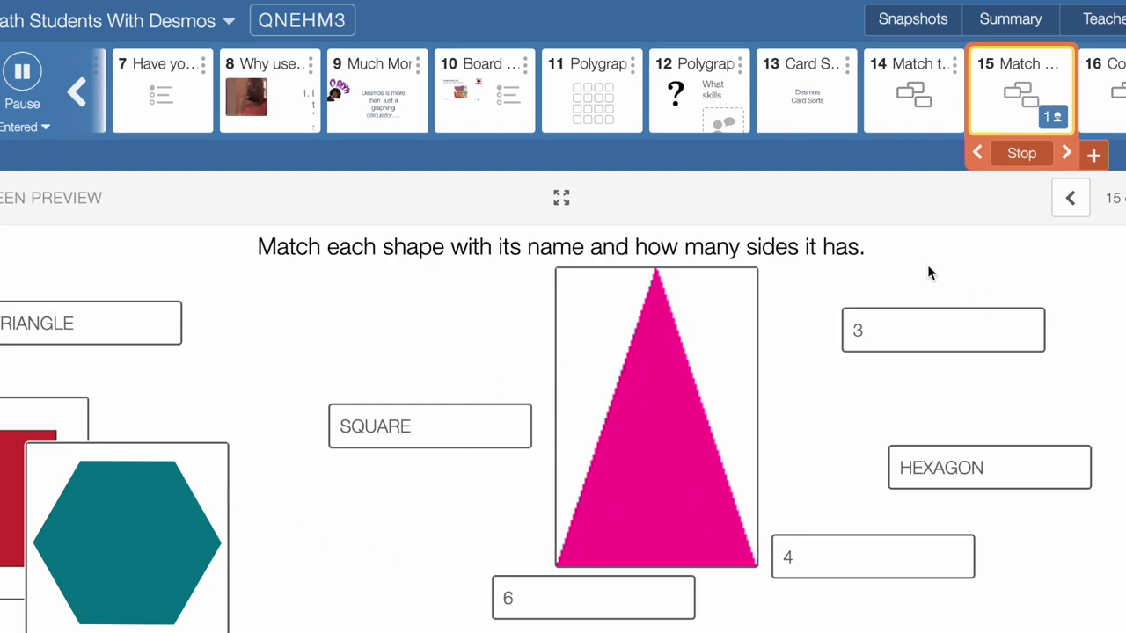
Preview the Coordinate Plane Card Sort, match the (1, 2) card with the graph of the vertical axis, and advance class pacing to screen 16
{"action": "left_click", "coordinate": [1121, 110]}
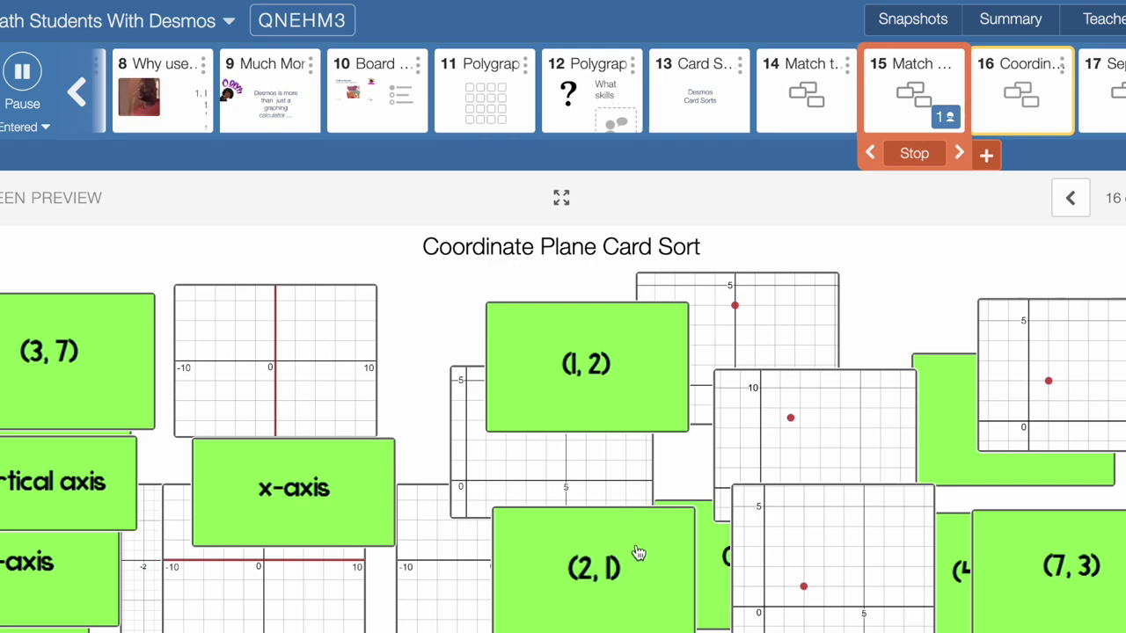
{"action": "left_click_drag", "start_coordinate": [641, 360], "coordinate": [329, 490]}
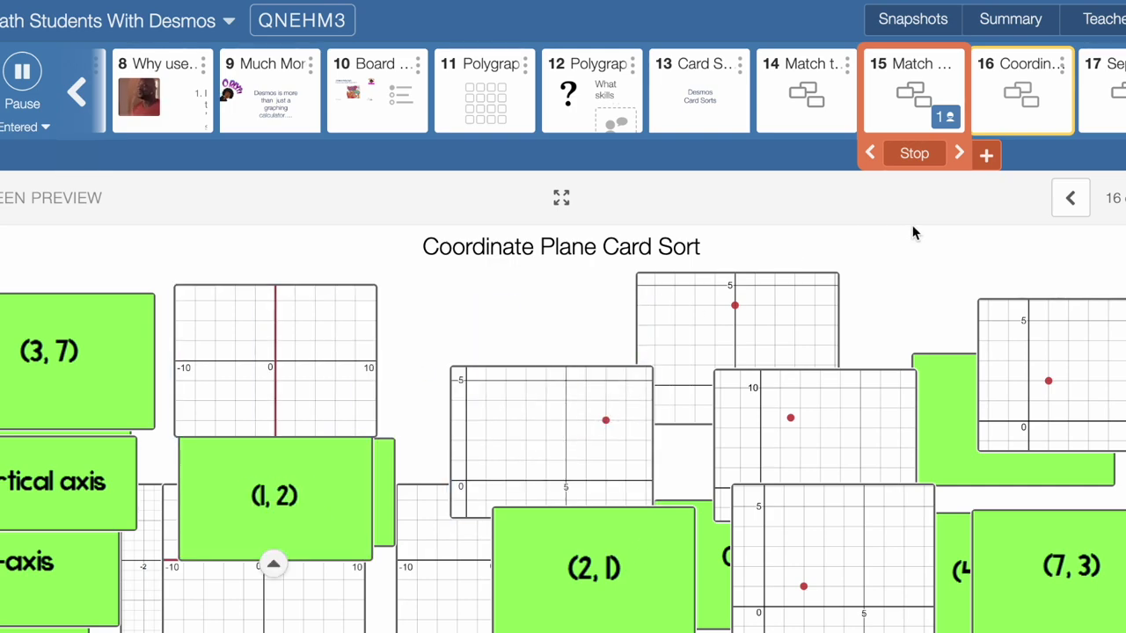
{"action": "left_click", "coordinate": [959, 153]}
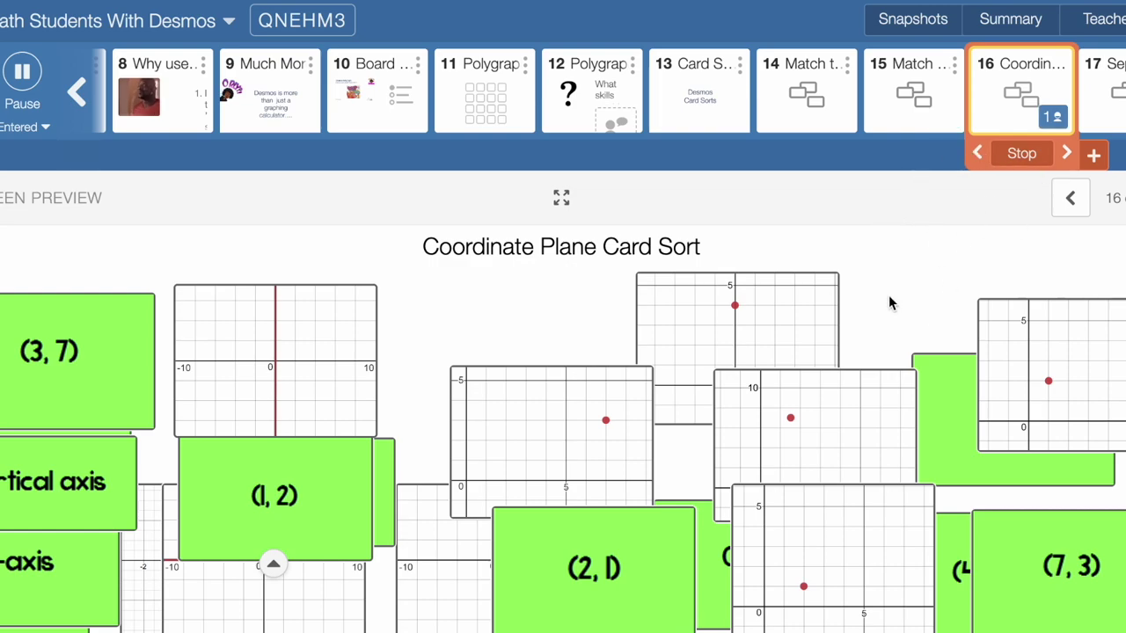
Preview the multiplication card sort and the Card Sorts reflection question while advancing class pacing from screen 17 to screen 19
{"action": "left_click", "coordinate": [1104, 88]}
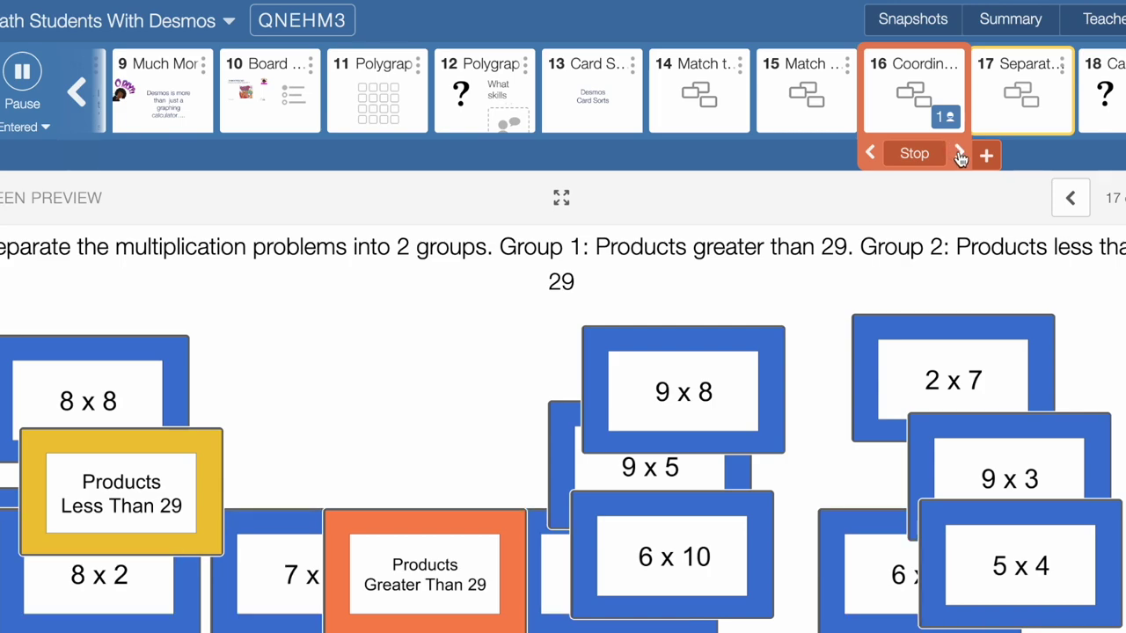
{"action": "left_click", "coordinate": [960, 153]}
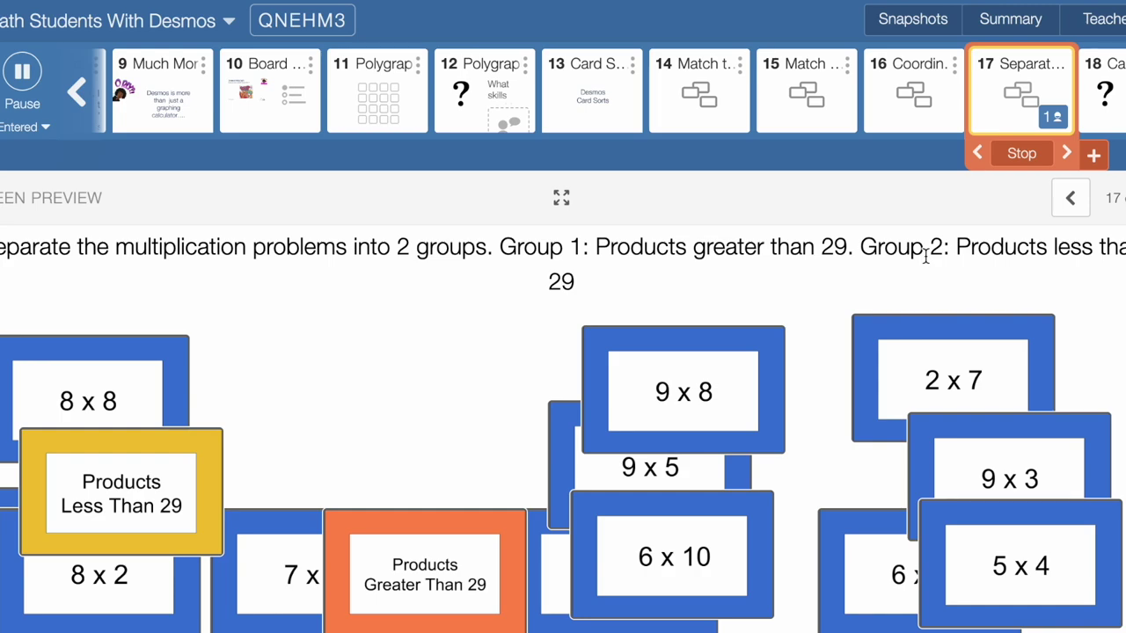
{"action": "left_click", "coordinate": [1110, 88]}
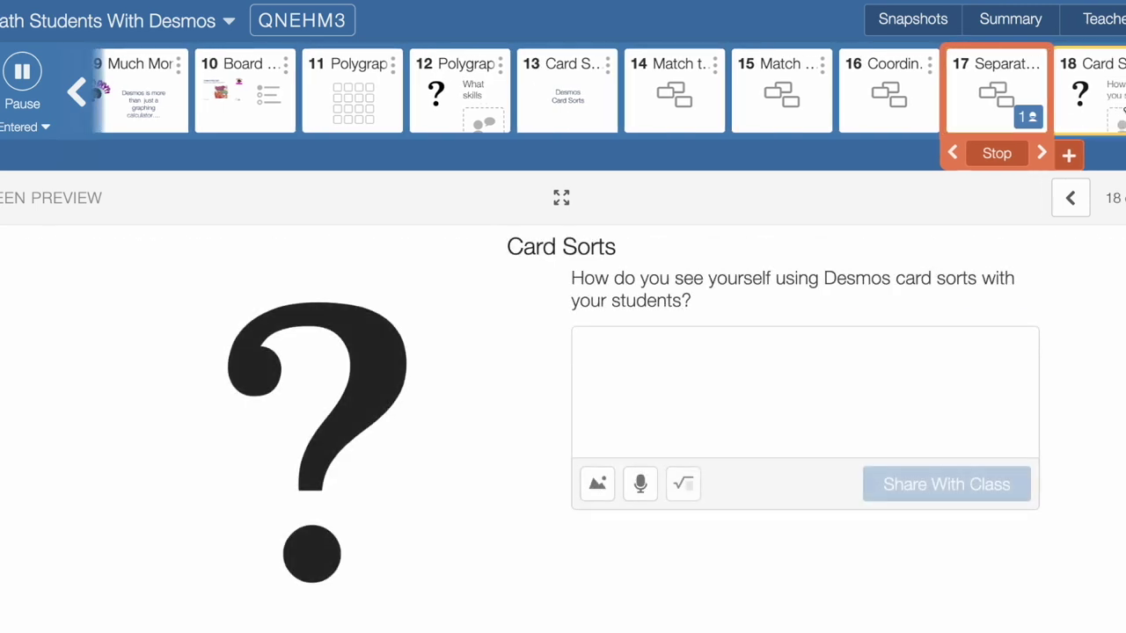
{"action": "left_click", "coordinate": [956, 152]}
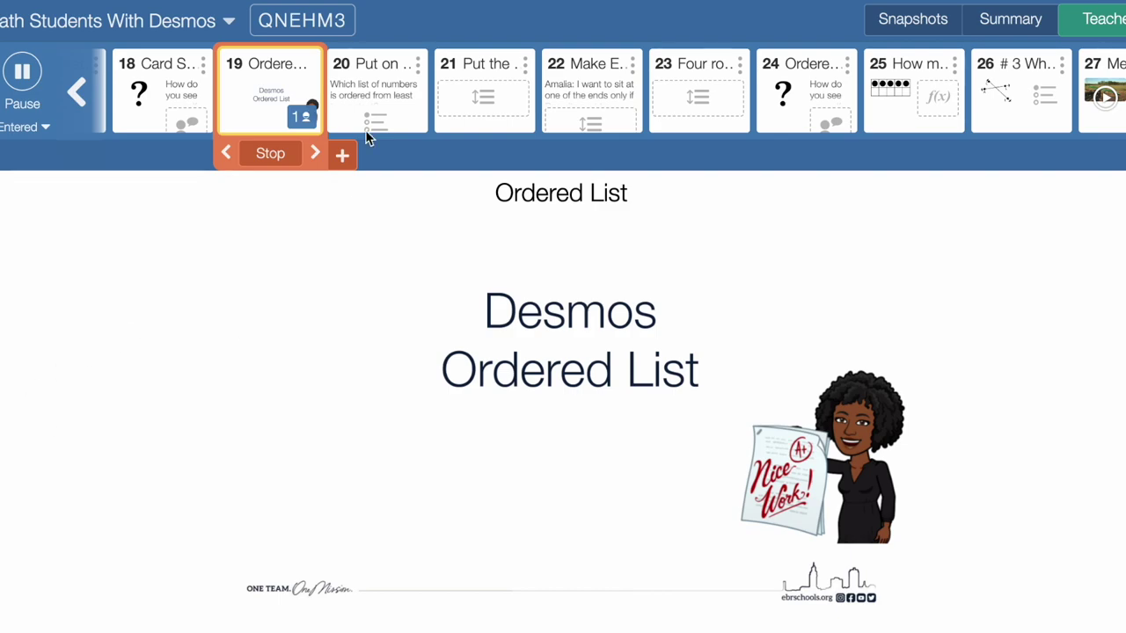
Advance class pacing to screen 20 and examine Student 1's choice and explanation for the least-to-greatest question
{"action": "left_click", "coordinate": [315, 164]}
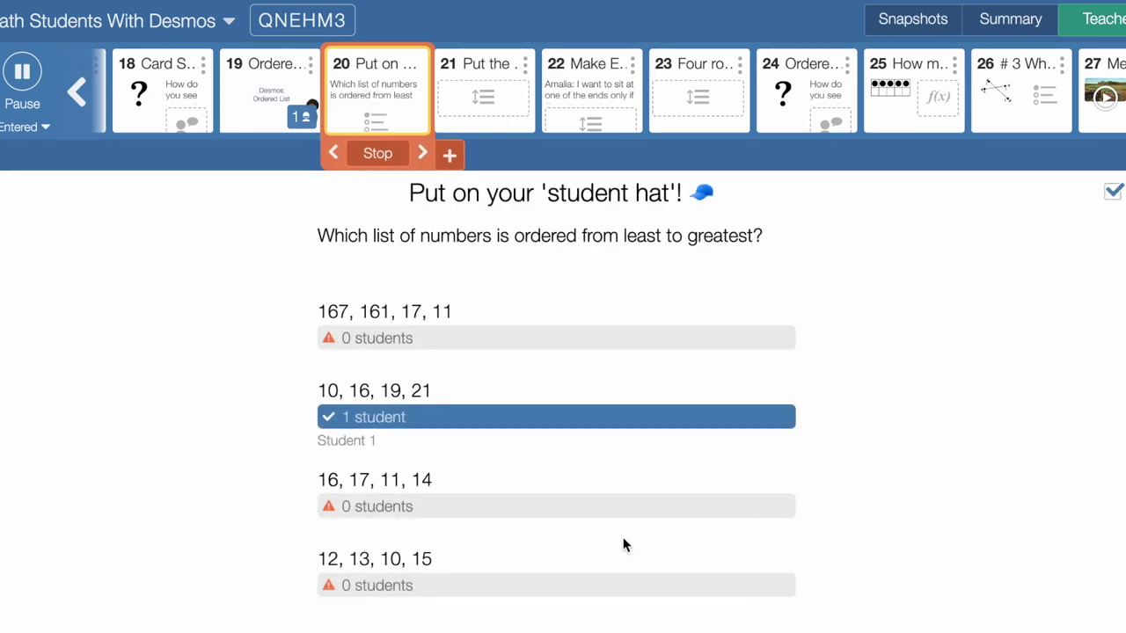
{"action": "scroll", "coordinate": [623, 545], "scroll_direction": "down", "scroll_amount": 1}
{"action": "scroll", "coordinate": [623, 545], "scroll_direction": "down", "scroll_amount": 1}
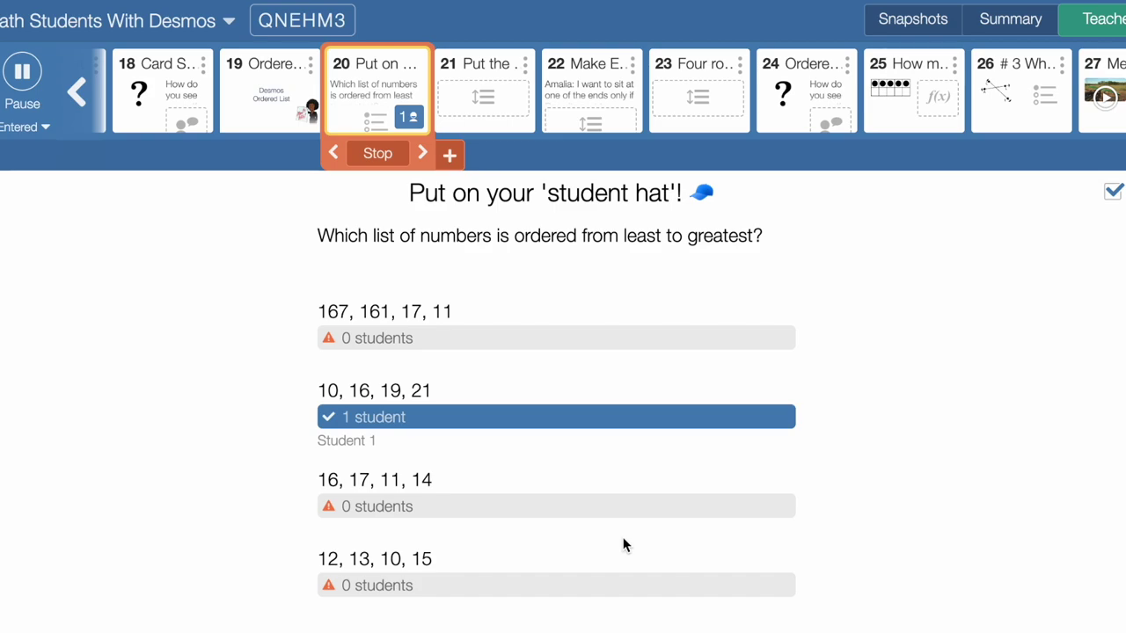
{"action": "scroll", "coordinate": [759, 279], "scroll_direction": "down", "scroll_amount": 1}
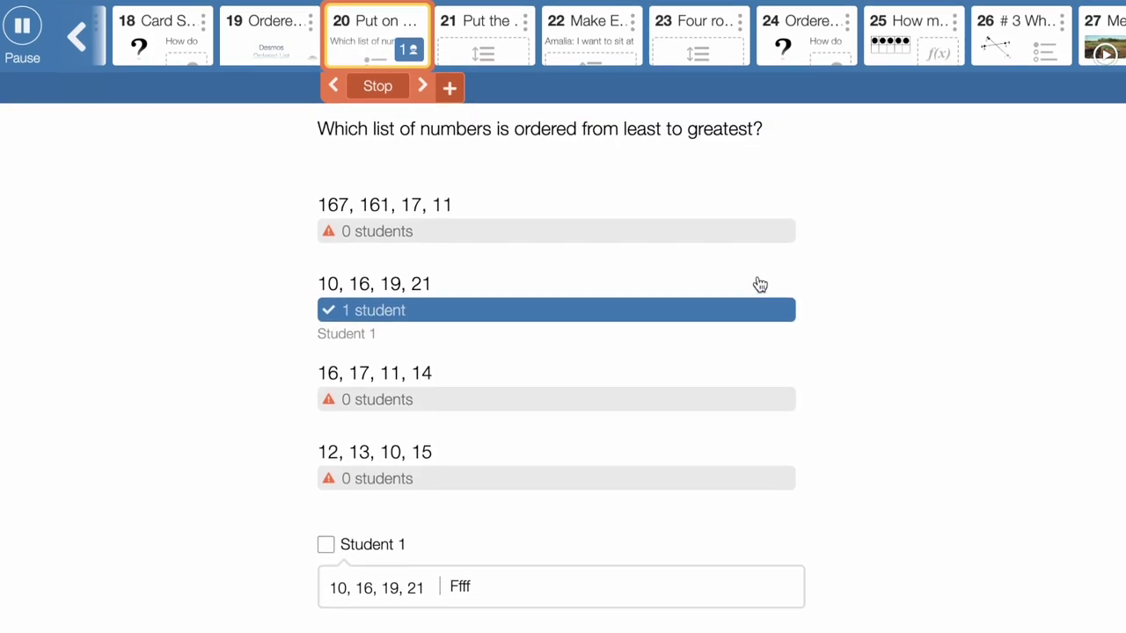
{"action": "scroll", "coordinate": [758, 280], "scroll_direction": "up", "scroll_amount": 1}
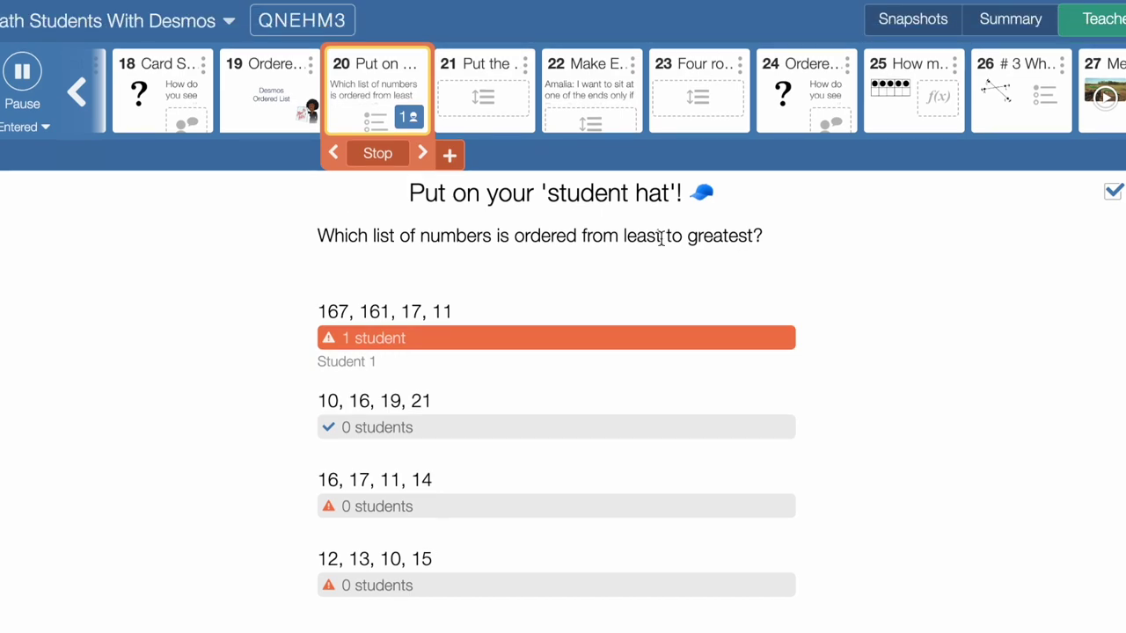
{"action": "scroll", "coordinate": [496, 382], "scroll_direction": "down", "scroll_amount": 1}
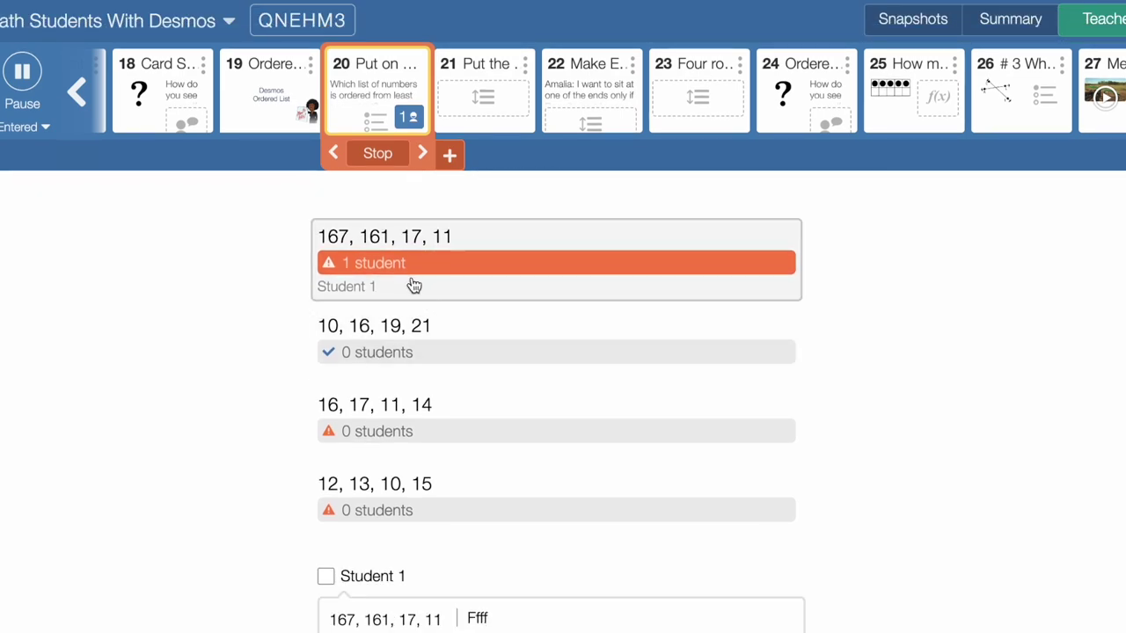
{"action": "scroll", "coordinate": [442, 280], "scroll_direction": "down", "scroll_amount": 1}
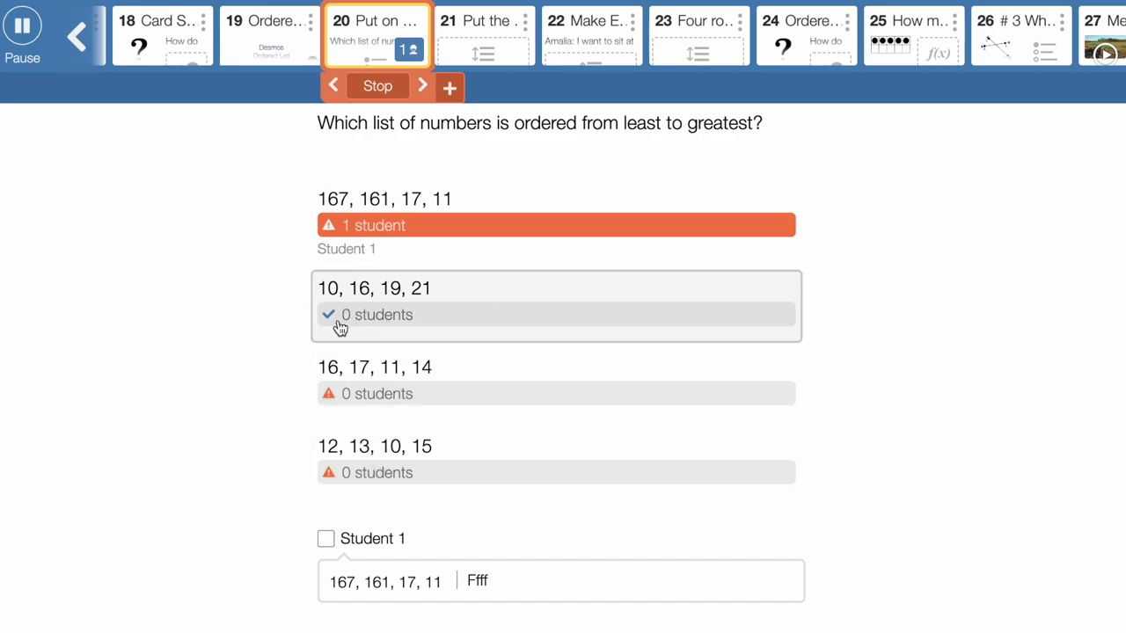
Select Student 1's screen 20 response, activate its feedback field, and deselect the response without sending feedback
{"action": "left_click", "coordinate": [325, 540]}
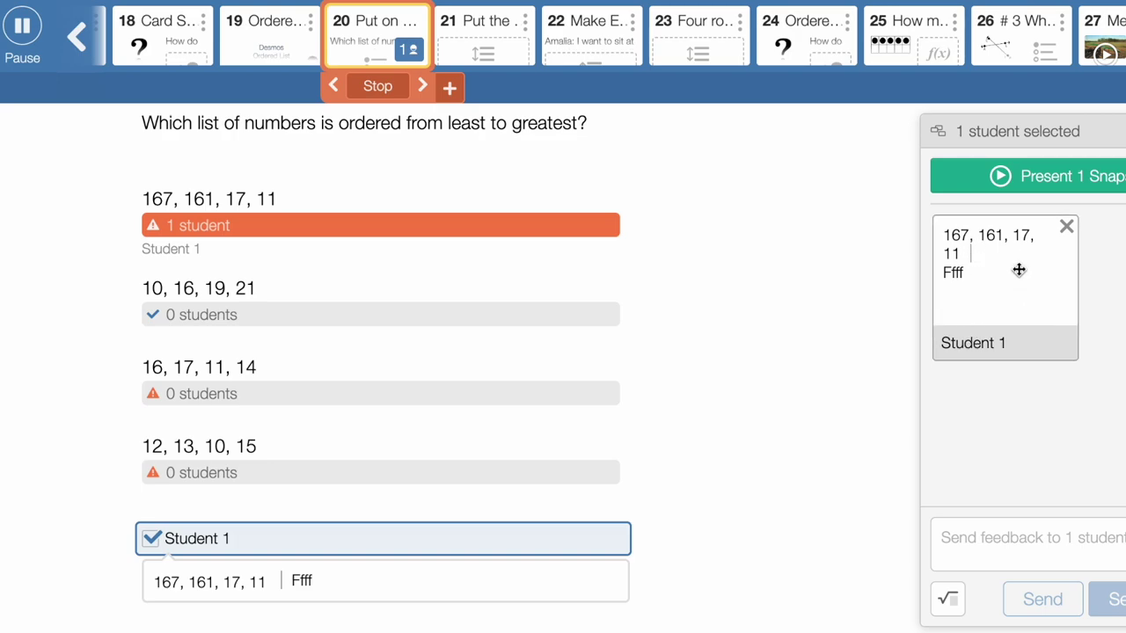
{"action": "left_click", "coordinate": [1021, 538]}
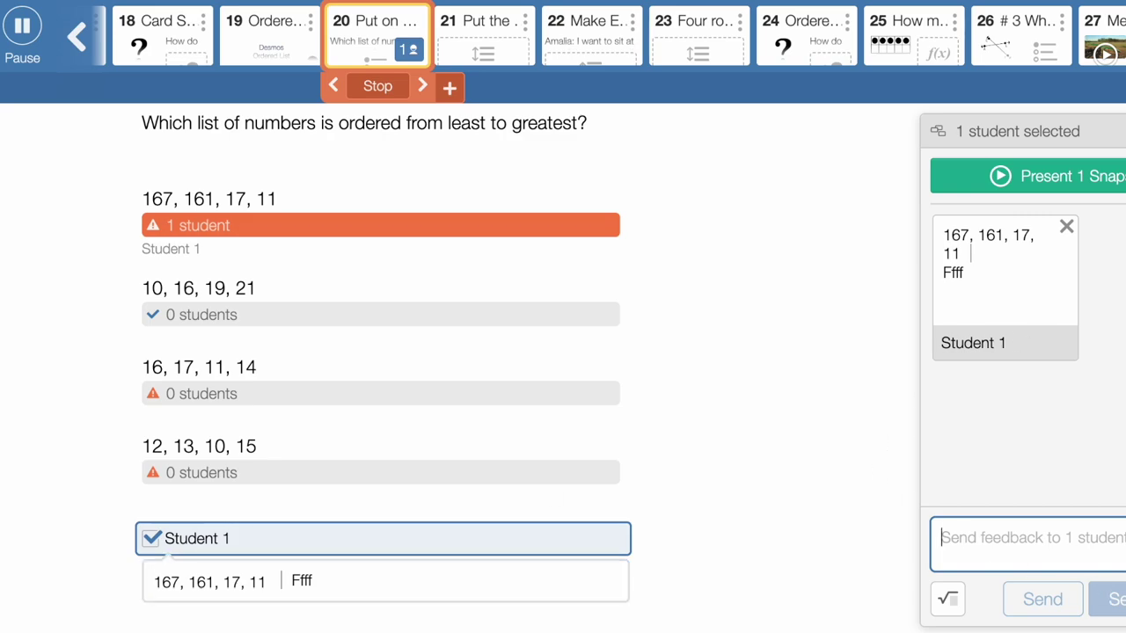
{"action": "left_click", "coordinate": [156, 546]}
Advance class pacing to screen 21 and, in its student preview, reorder the numbers so the list starts 18, 23, 100
{"action": "left_click", "coordinate": [479, 40]}
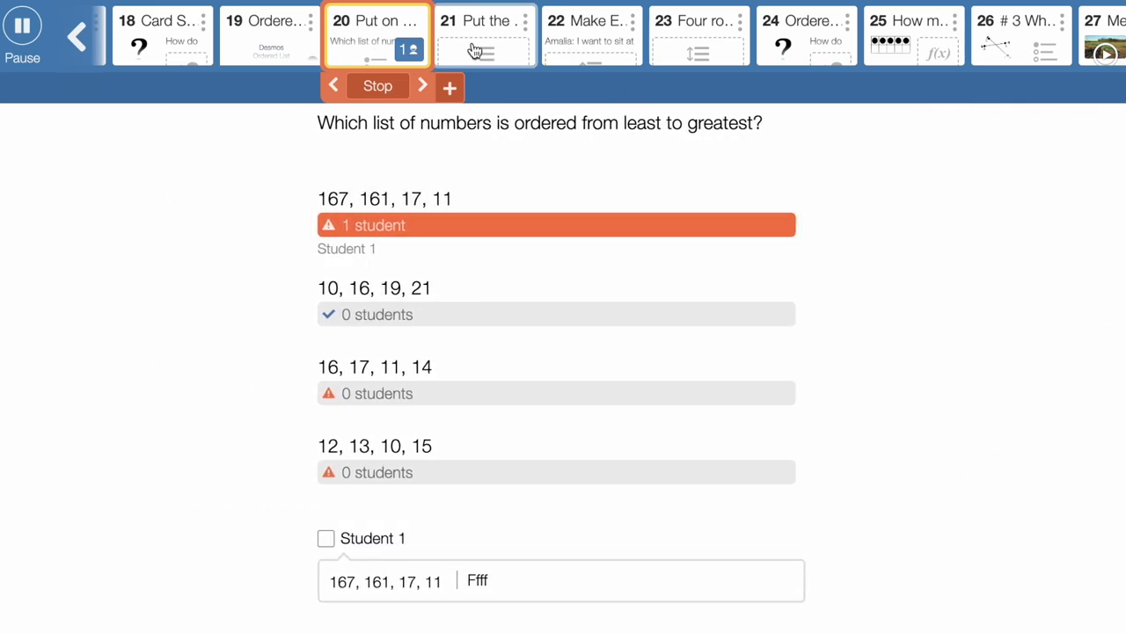
{"action": "left_click", "coordinate": [422, 154]}
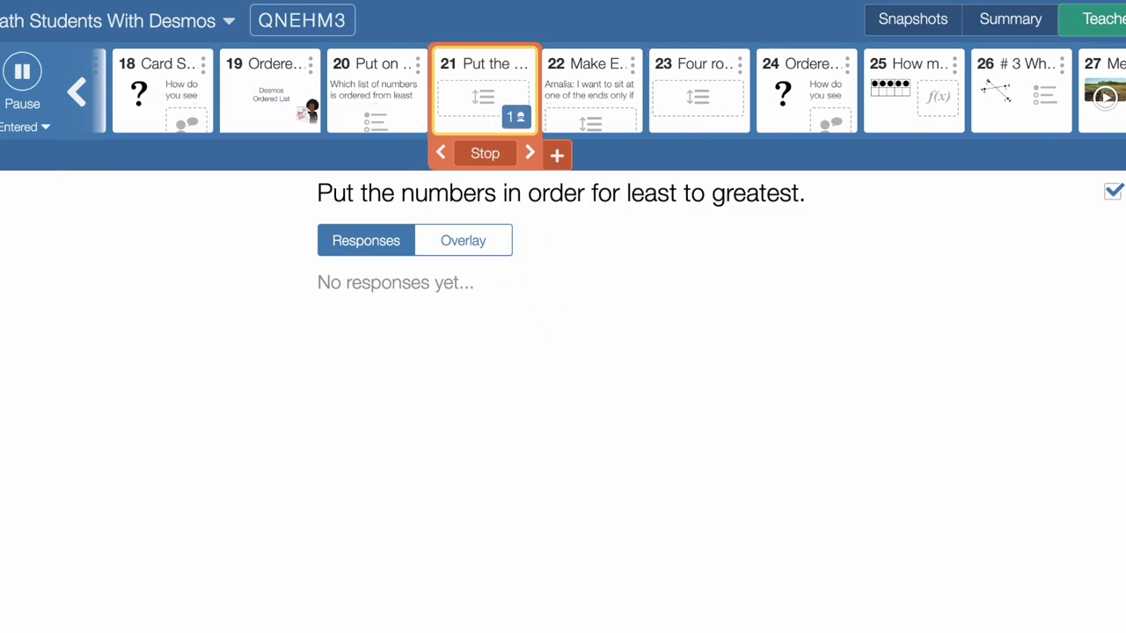
{"action": "left_click", "coordinate": [1090, 20]}
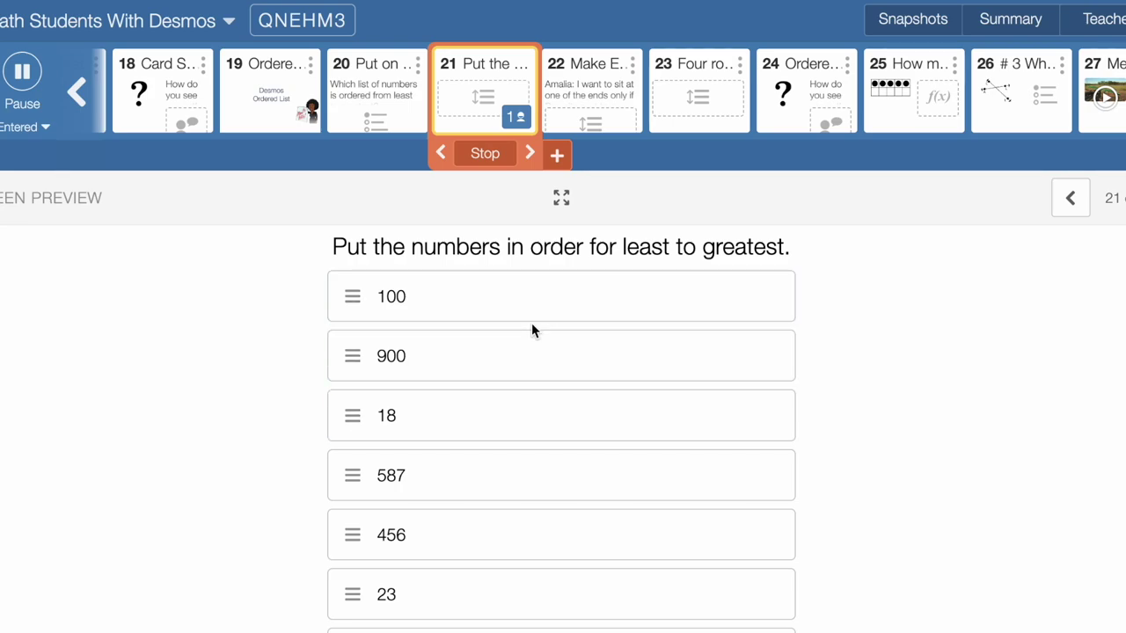
{"action": "scroll", "coordinate": [532, 330], "scroll_direction": "down", "scroll_amount": 1}
{"action": "scroll", "coordinate": [531, 330], "scroll_direction": "up", "scroll_amount": 1}
{"action": "left_click_drag", "start_coordinate": [494, 415], "coordinate": [482, 291]}
{"action": "left_click", "coordinate": [477, 362]}
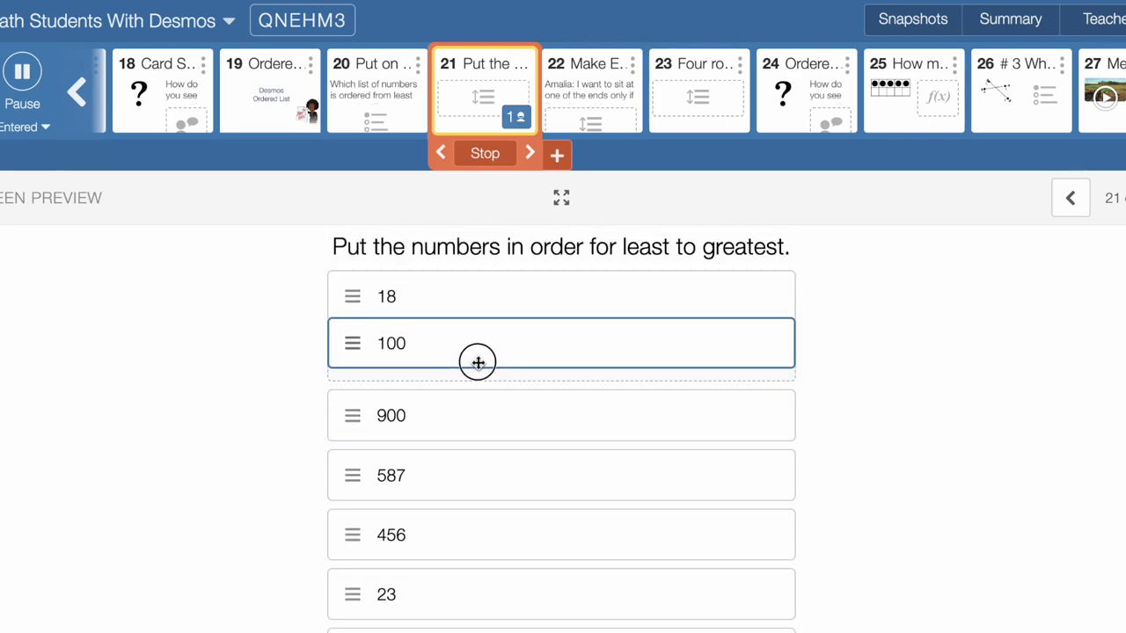
{"action": "left_click_drag", "start_coordinate": [452, 608], "coordinate": [467, 360]}
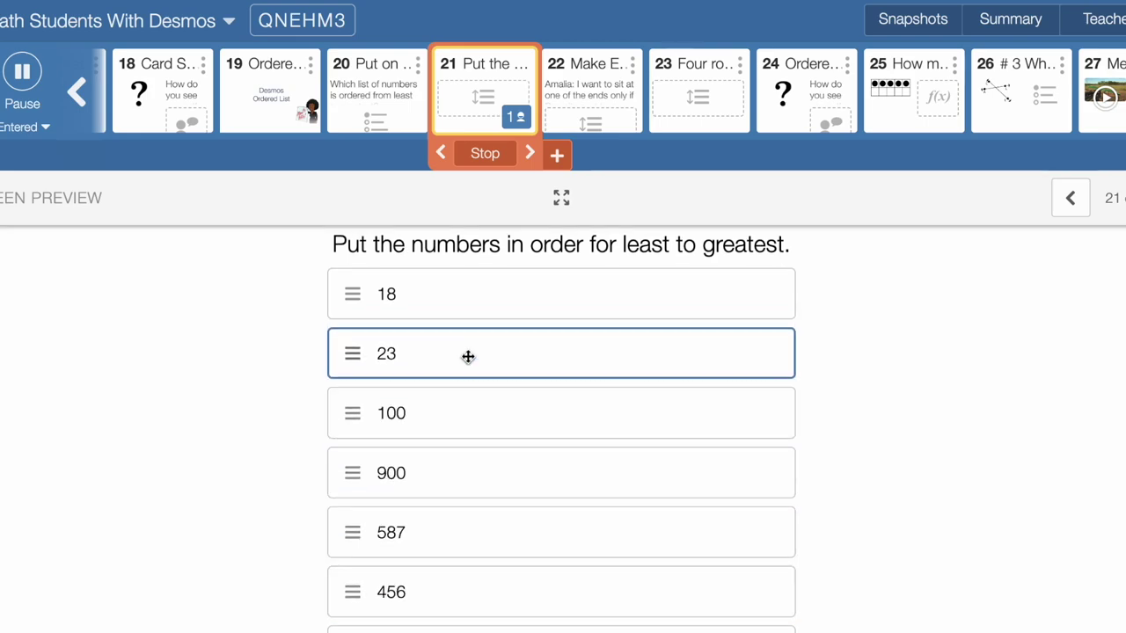
{"action": "scroll", "coordinate": [467, 452], "scroll_direction": "down", "scroll_amount": 1}
{"action": "scroll", "coordinate": [467, 452], "scroll_direction": "up", "scroll_amount": 1}
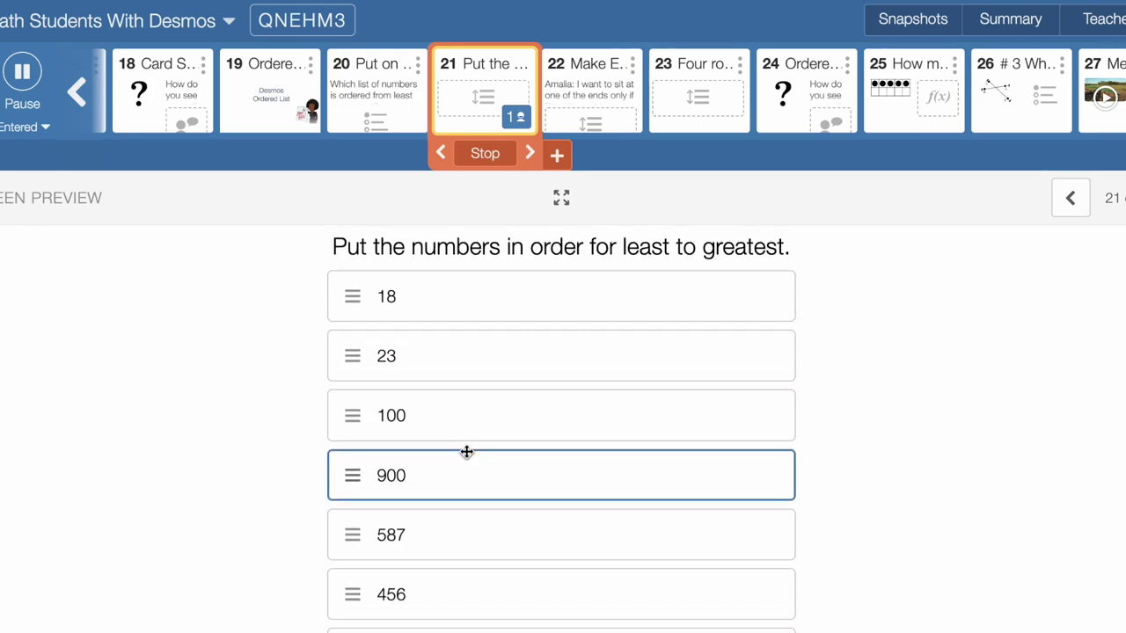
Advance class pacing to screen 22 and, in the Make Everyone Happy preview, move the first seated character down to third place
{"action": "left_click", "coordinate": [532, 155]}
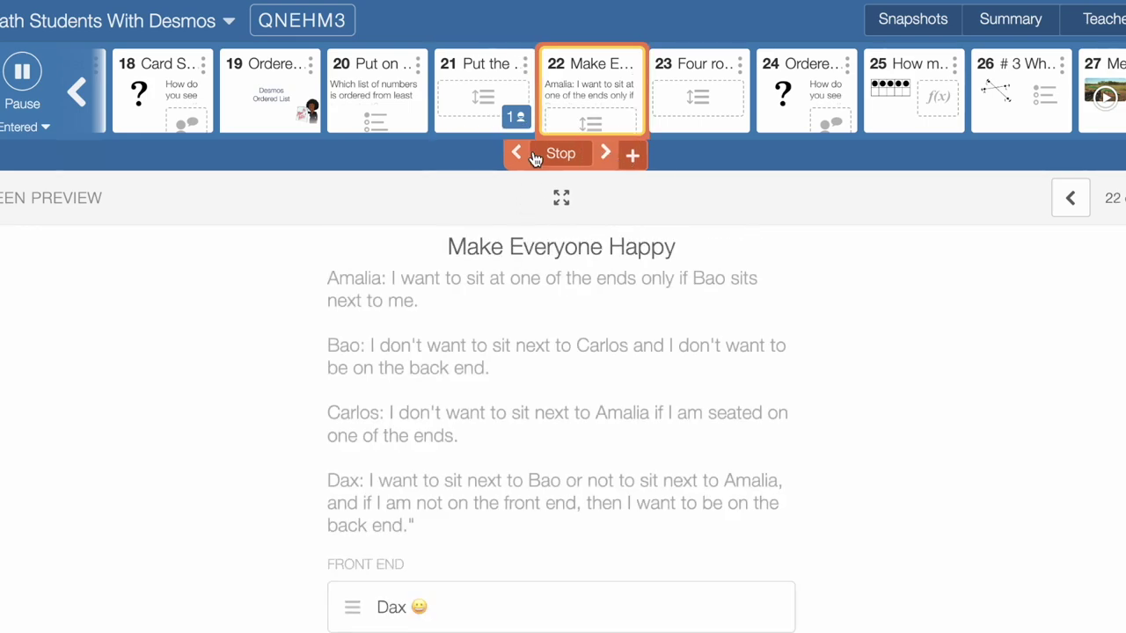
{"action": "scroll", "coordinate": [464, 432], "scroll_direction": "down", "scroll_amount": 4}
{"action": "left_click_drag", "start_coordinate": [352, 400], "coordinate": [352, 506]}
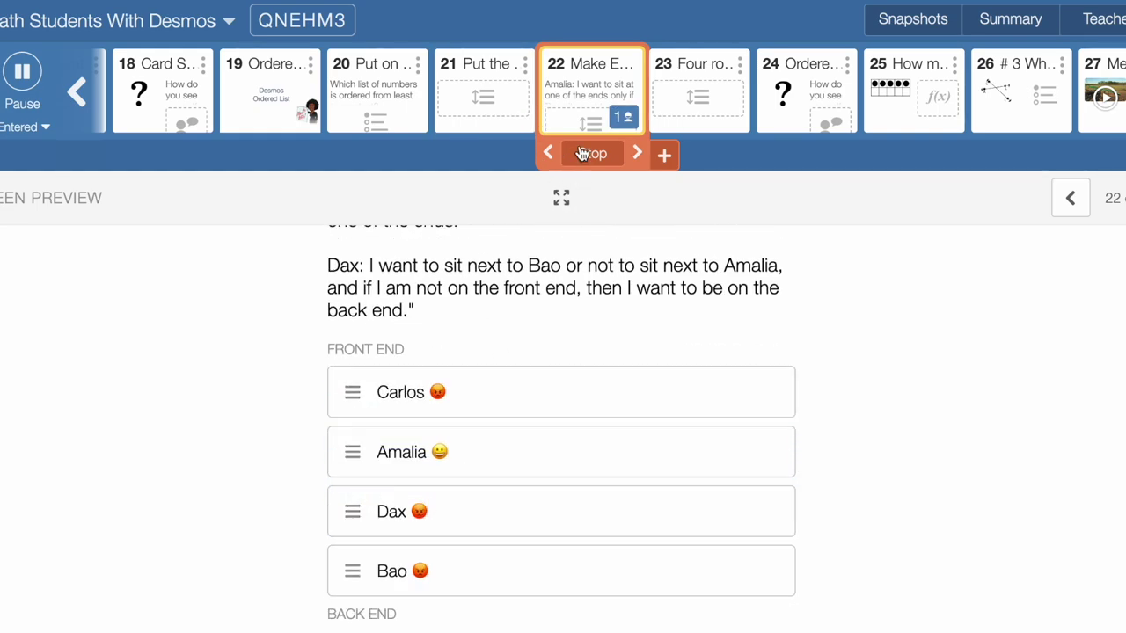
Advance class pacing through screens 23 and 24 to screen 25, trying to move Robot A down the robot ranking on the way
{"action": "left_click", "coordinate": [637, 154]}
{"action": "left_click_drag", "start_coordinate": [364, 317], "coordinate": [372, 427]}
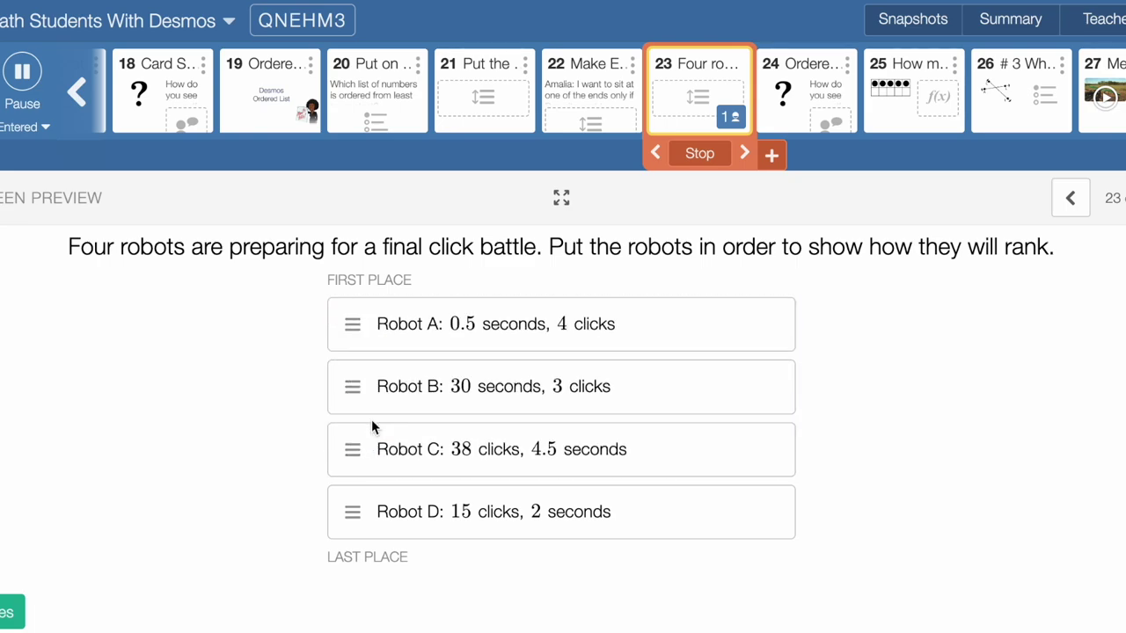
{"action": "left_click", "coordinate": [744, 154]}
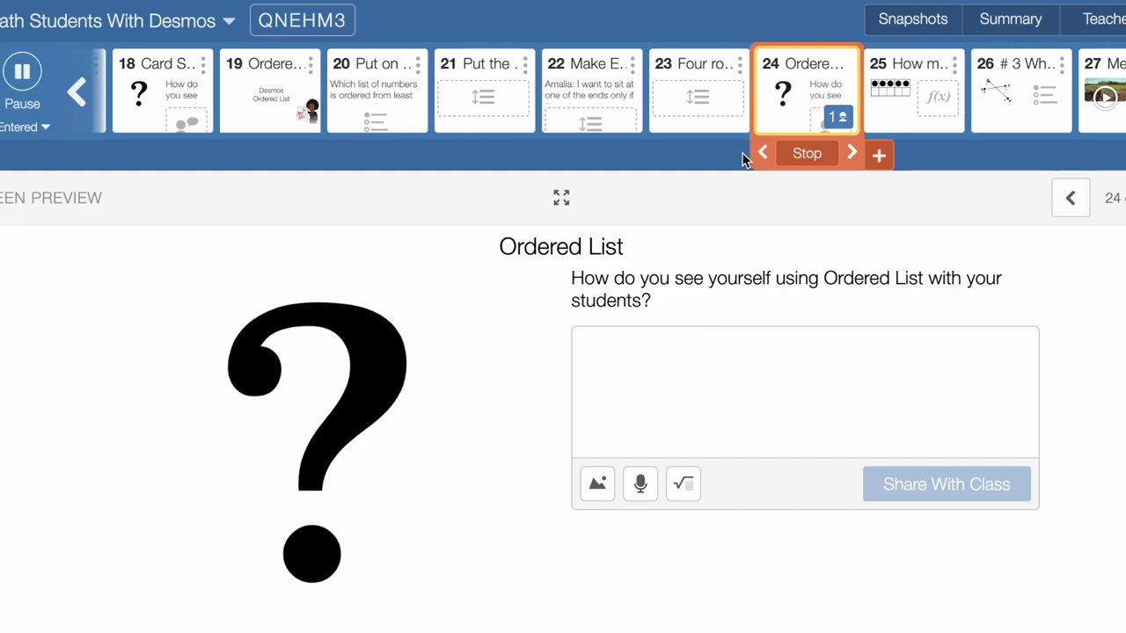
{"action": "key", "text": "Right"}
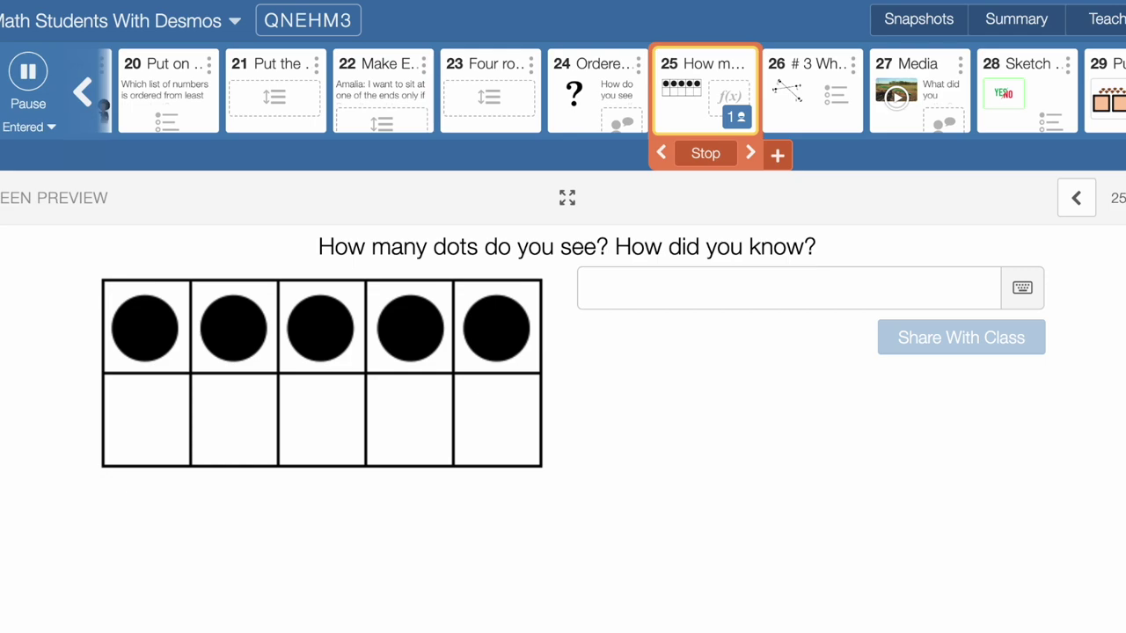
Show and hide the math keypad for the dots question on screen 25, and try the answer "jkj" before clearing it
{"action": "left_click", "coordinate": [1022, 289]}
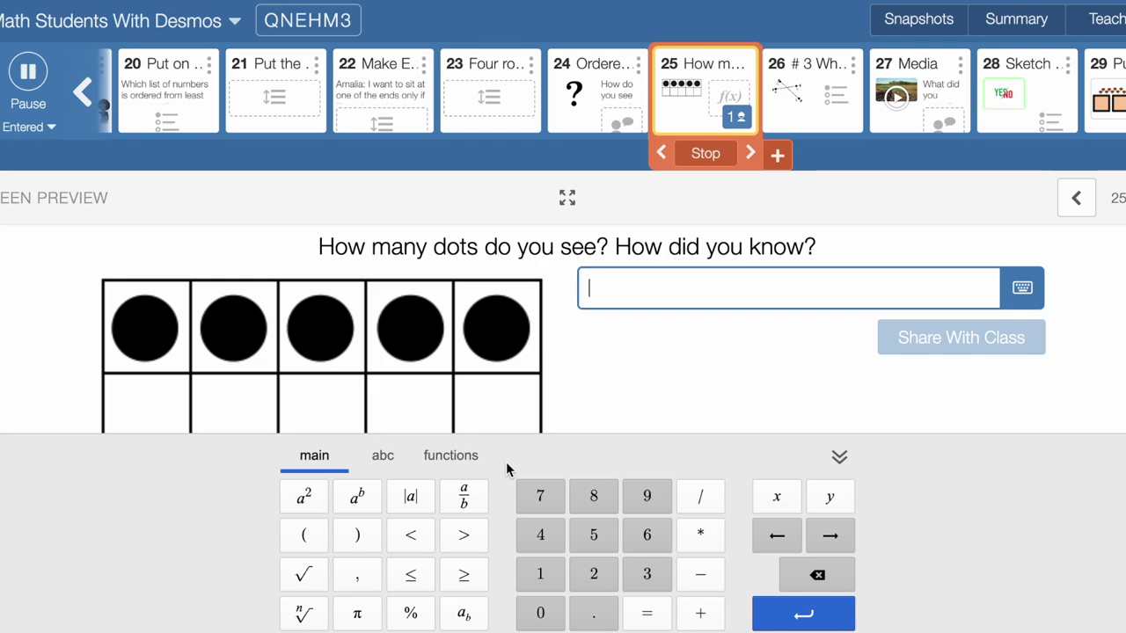
{"action": "left_click", "coordinate": [843, 456]}
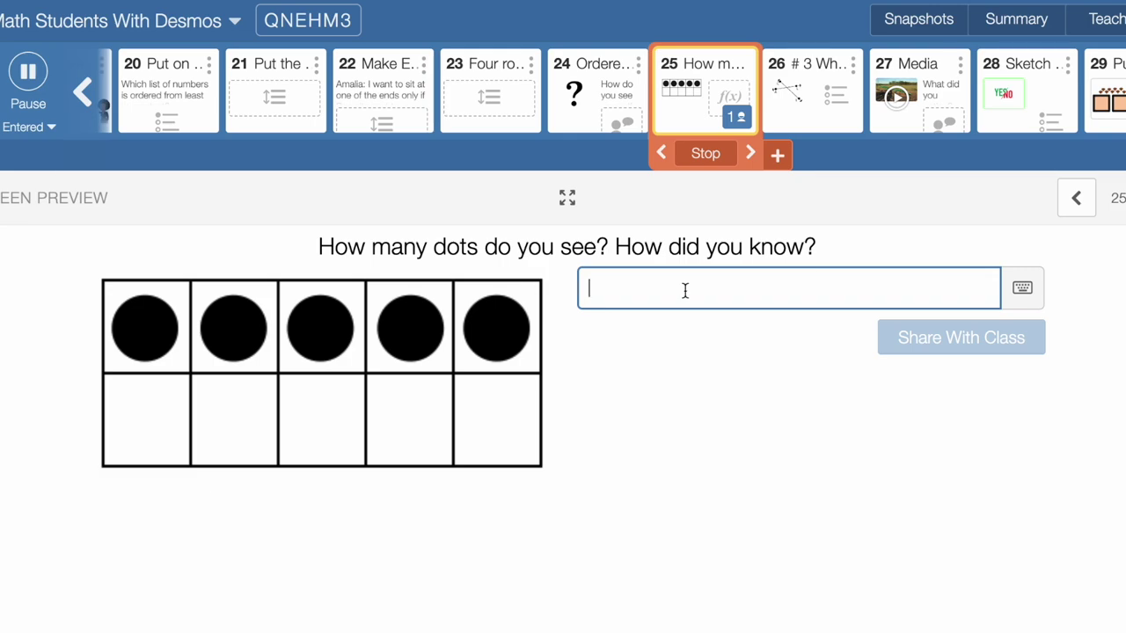
{"action": "type", "text": "jkj"}
{"action": "key", "text": "BackSpace"}
{"action": "key", "text": "BackSpace"}
{"action": "key", "text": "BackSpace"}
Show the teacher view of responses to the dots question and advance class pacing through screen 26 to the Media screen 27
{"action": "left_click", "coordinate": [1099, 17]}
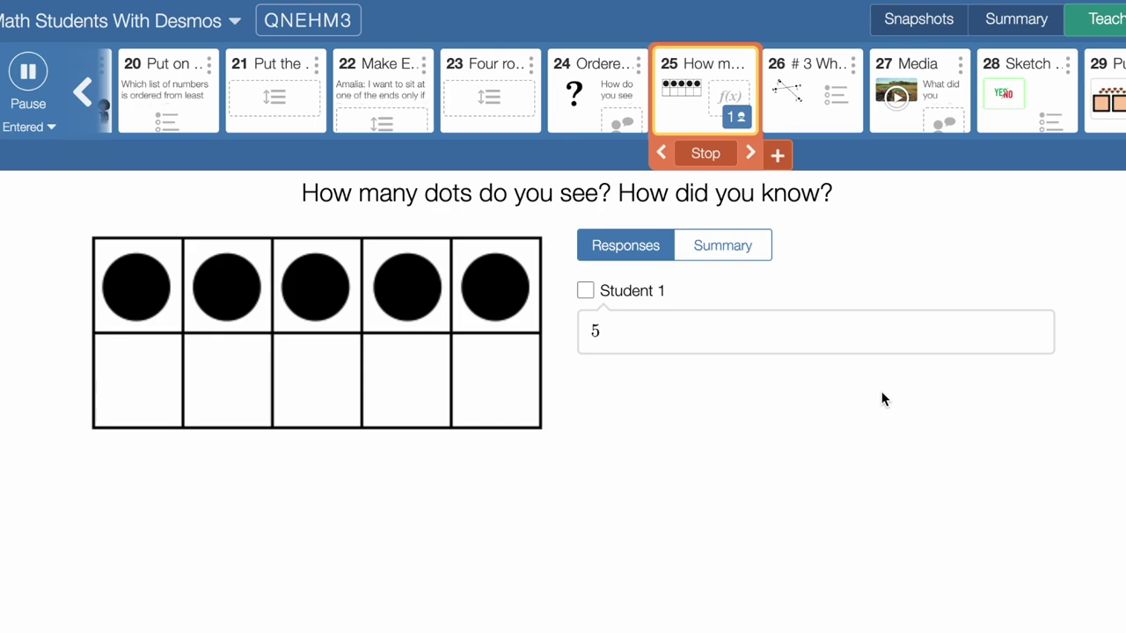
{"action": "left_click", "coordinate": [749, 155]}
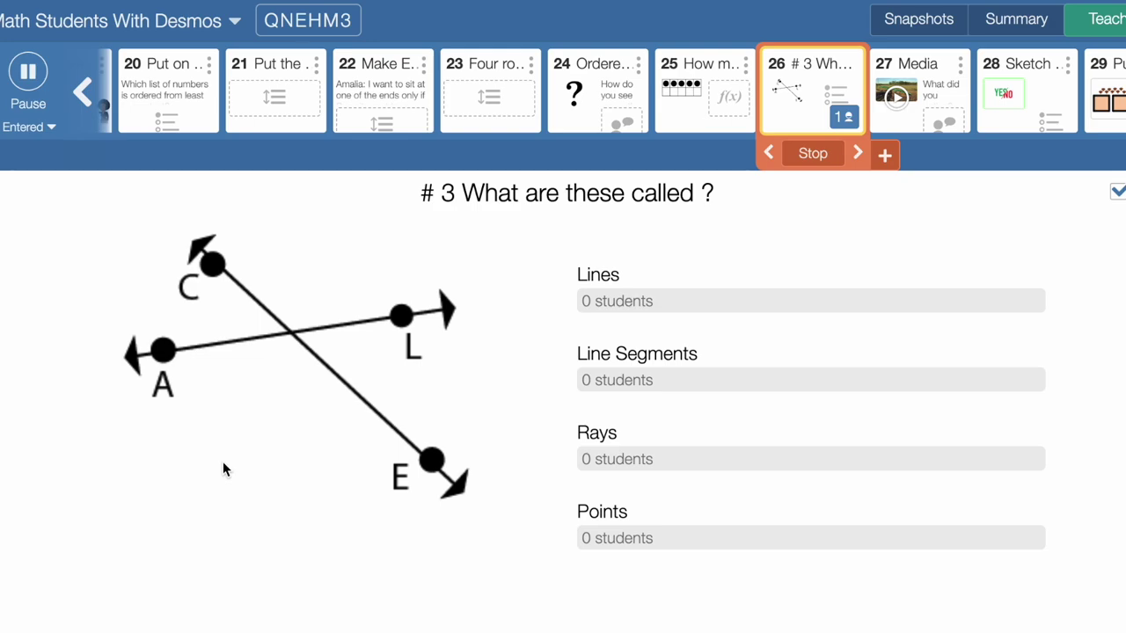
{"action": "left_click", "coordinate": [859, 154]}
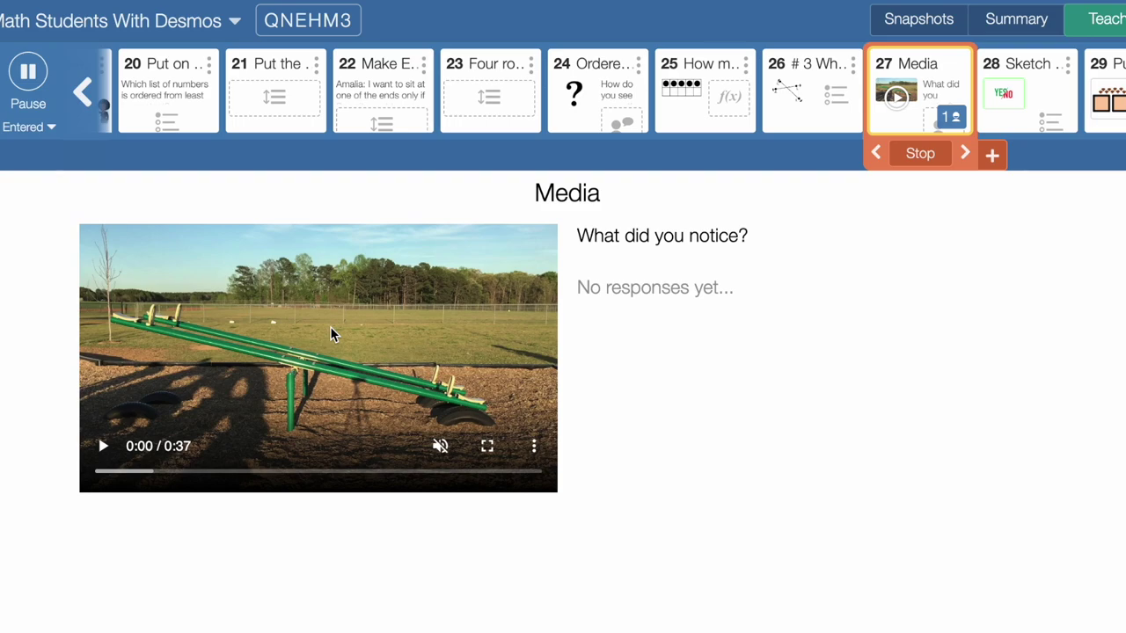
Advance class pacing through Sketch Feature screen 28 to screen 29, Put the turkeys into pens, and look over its student preview
{"action": "left_click", "coordinate": [964, 153]}
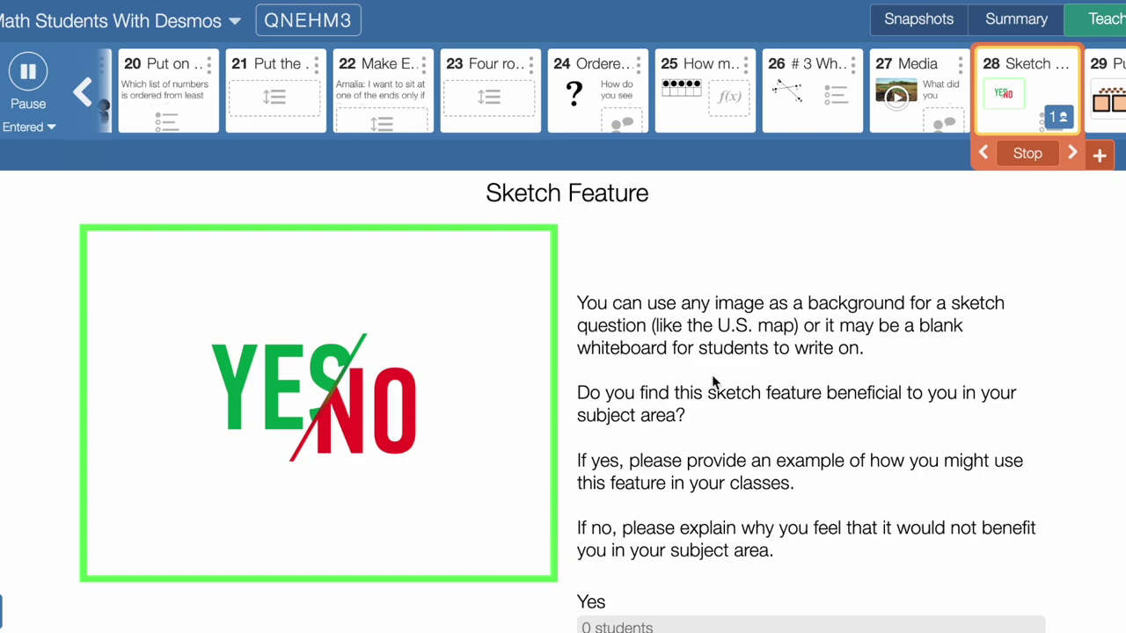
{"action": "left_click", "coordinate": [1072, 156]}
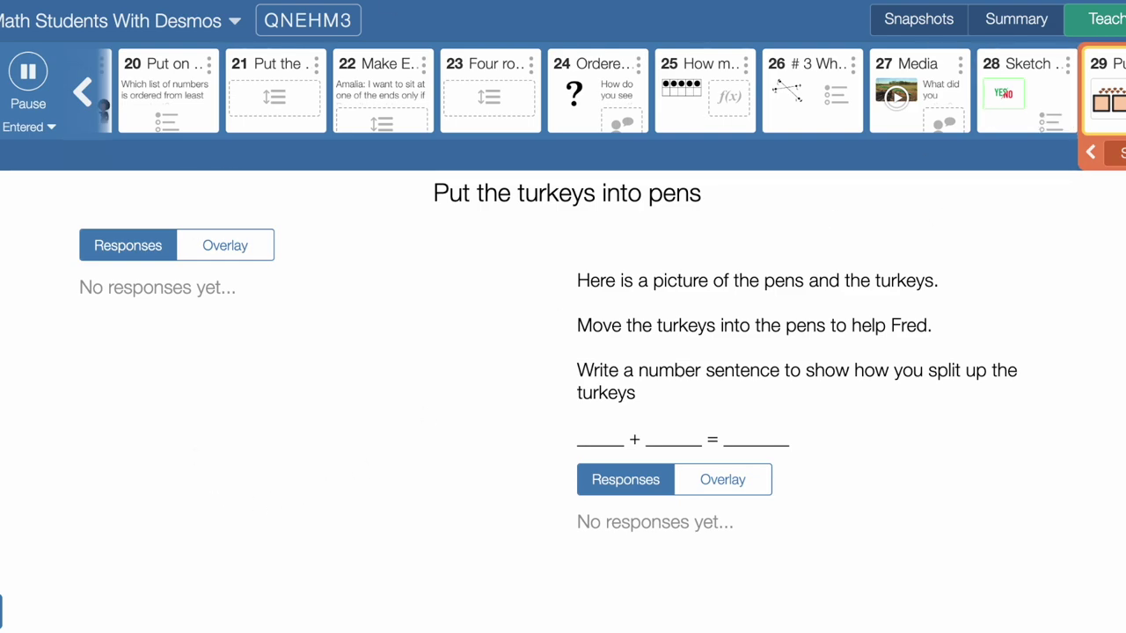
{"action": "scroll", "coordinate": [208, 510], "scroll_direction": "down", "scroll_amount": 1}
{"action": "scroll", "coordinate": [208, 519], "scroll_direction": "up", "scroll_amount": 1}
{"action": "scroll", "coordinate": [290, 478], "scroll_direction": "down", "scroll_amount": 3}
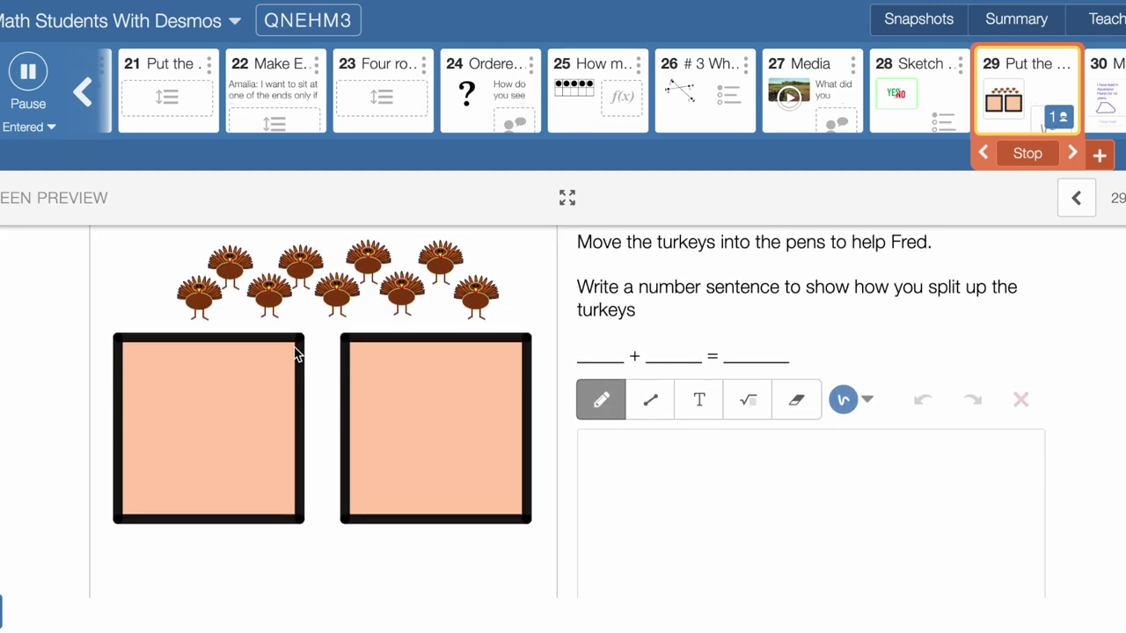
{"action": "scroll", "coordinate": [275, 300], "scroll_direction": "up", "scroll_amount": 3}
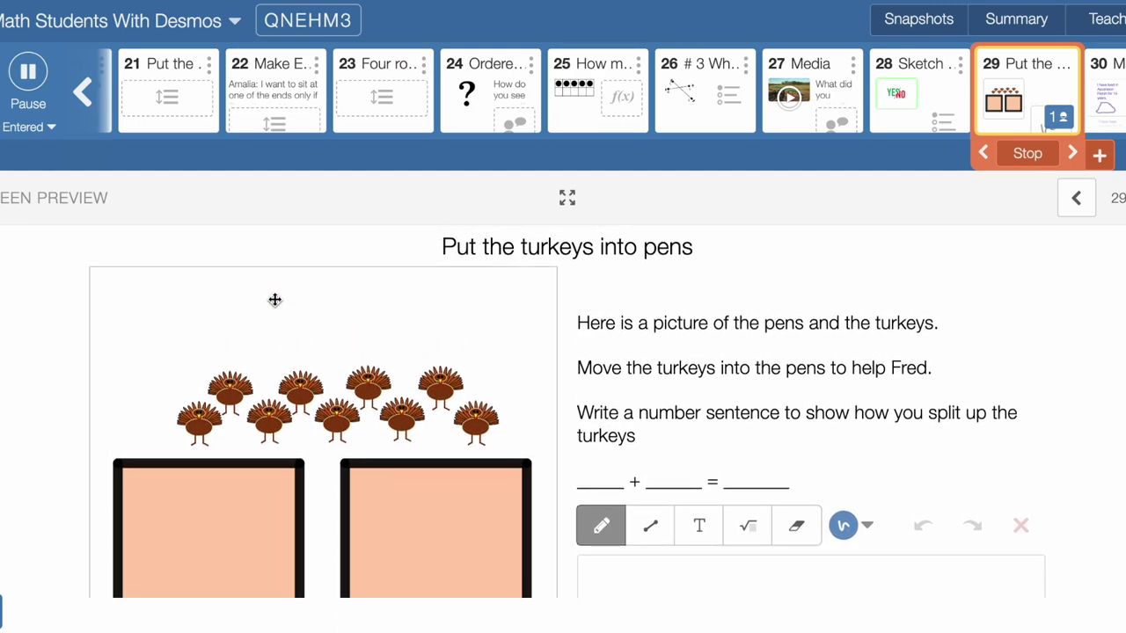
Move four of the turkeys into the first pen in the screen 29 preview
{"action": "scroll", "coordinate": [275, 301], "scroll_direction": "down", "scroll_amount": 2}
{"action": "left_click_drag", "start_coordinate": [251, 376], "coordinate": [176, 458]}
{"action": "left_click_drag", "start_coordinate": [212, 362], "coordinate": [253, 531]}
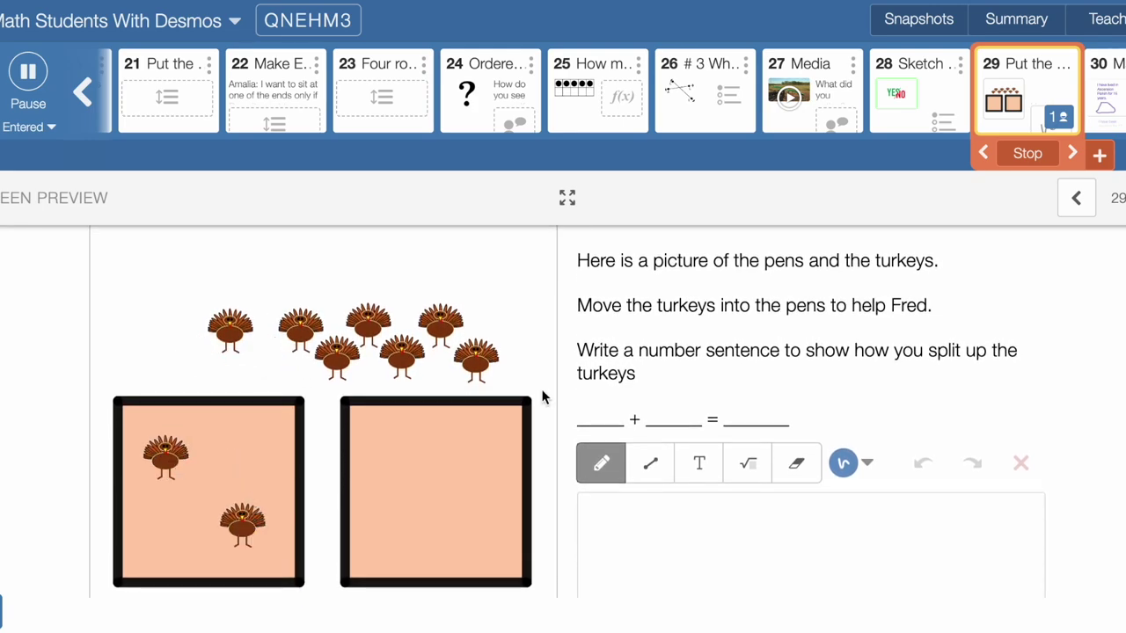
{"action": "scroll", "coordinate": [542, 397], "scroll_direction": "up", "scroll_amount": 2}
{"action": "scroll", "coordinate": [478, 287], "scroll_direction": "down", "scroll_amount": 2}
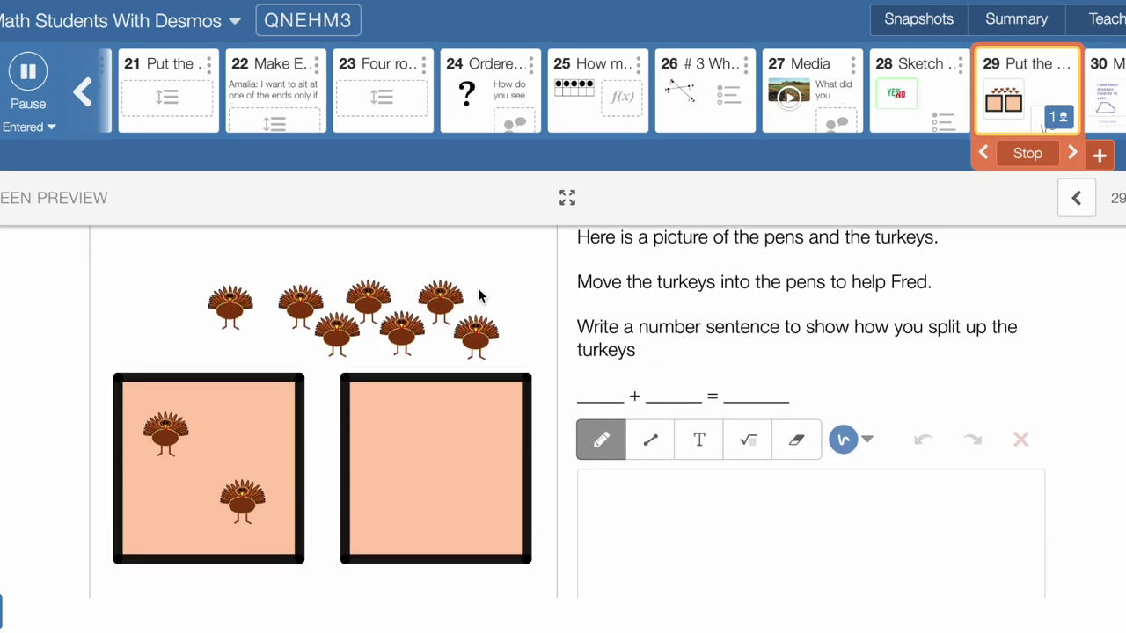
{"action": "left_click_drag", "start_coordinate": [339, 325], "coordinate": [242, 423]}
{"action": "left_click_drag", "start_coordinate": [230, 306], "coordinate": [207, 506]}
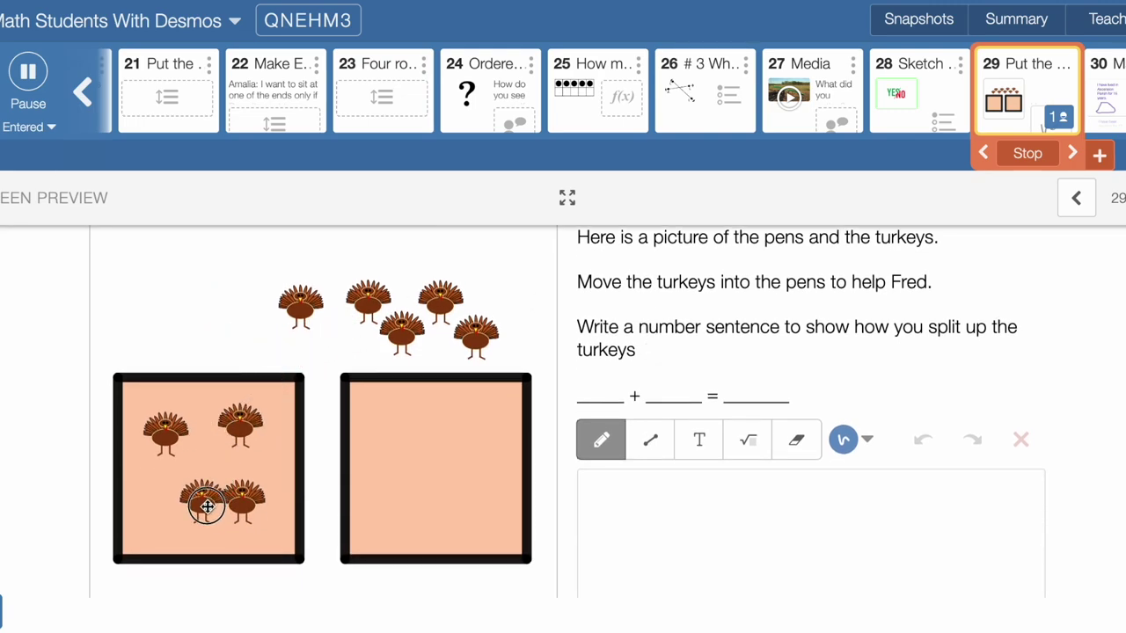
Move the remaining five turkeys into the second pen
{"action": "left_click_drag", "start_coordinate": [300, 307], "coordinate": [382, 440]}
{"action": "left_click_drag", "start_coordinate": [382, 299], "coordinate": [440, 444]}
{"action": "left_click_drag", "start_coordinate": [397, 327], "coordinate": [394, 522]}
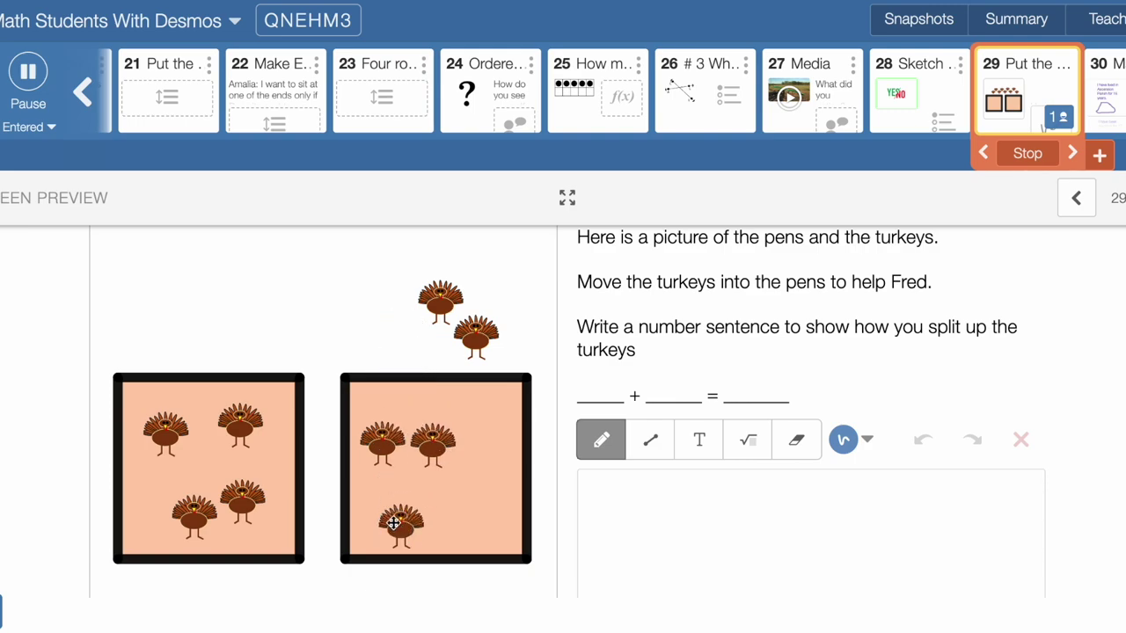
{"action": "left_click_drag", "start_coordinate": [476, 333], "coordinate": [478, 510]}
{"action": "left_click_drag", "start_coordinate": [454, 353], "coordinate": [485, 447]}
{"action": "scroll", "coordinate": [603, 341], "scroll_direction": "down", "scroll_amount": 1}
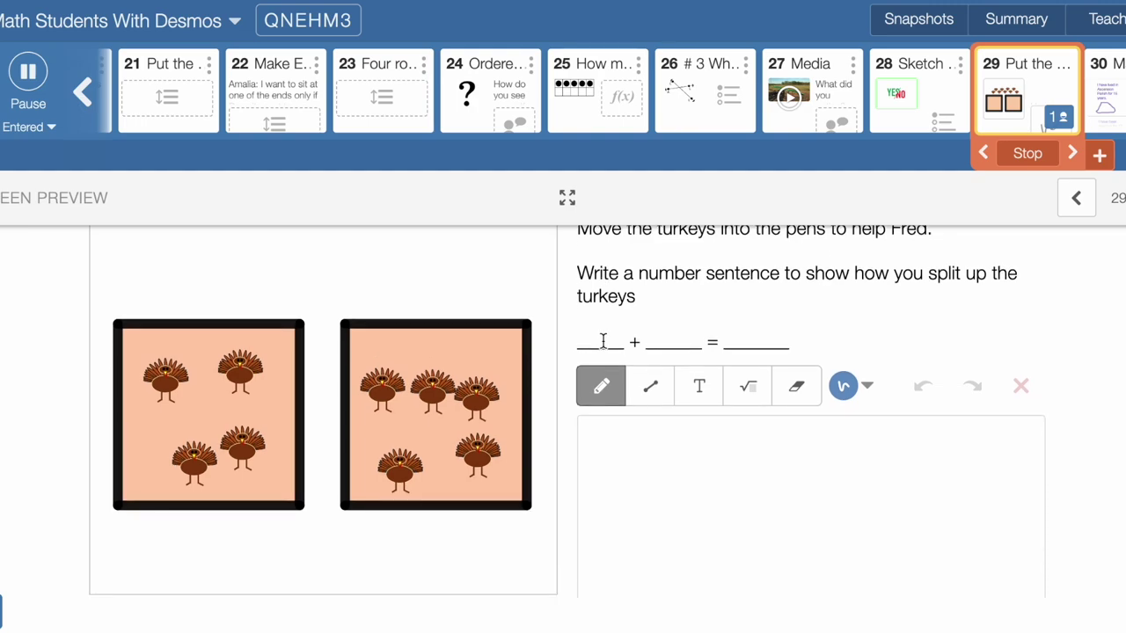
Sketch the number sentence 4 + 5 = 9 by hand in the answer area of the turkeys question
{"action": "scroll", "coordinate": [602, 341], "scroll_direction": "up", "scroll_amount": 1}
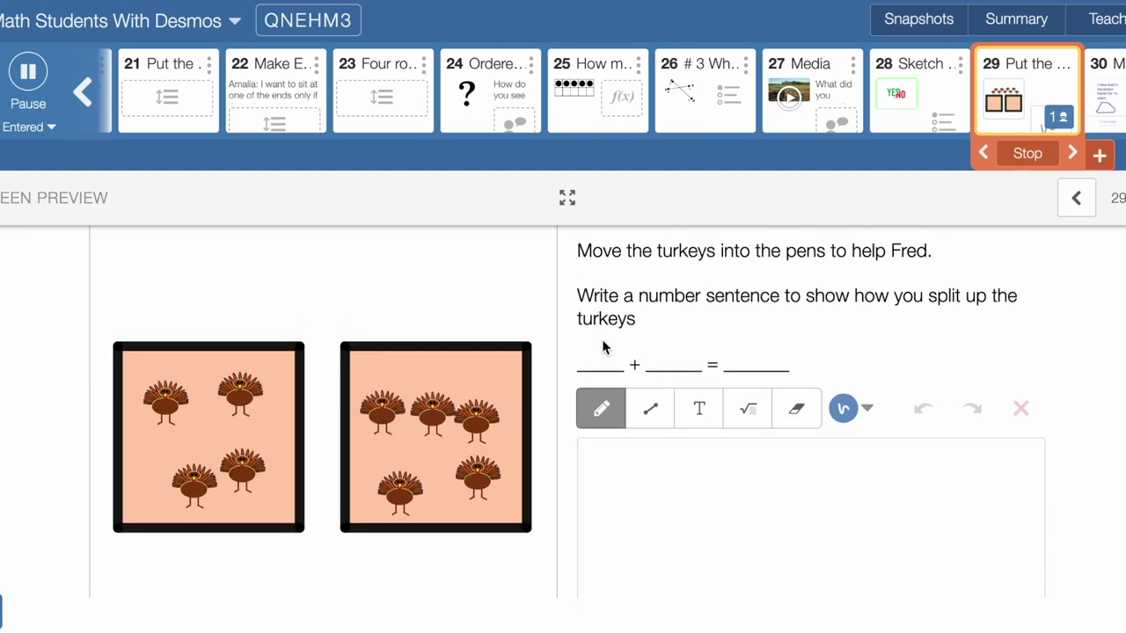
{"action": "left_click", "coordinate": [609, 407]}
{"action": "left_click_drag", "start_coordinate": [604, 463], "coordinate": [637, 464]}
{"action": "mouse_move", "coordinate": [608, 516]}
{"action": "left_mouse_down"}
{"action": "mouse_move", "coordinate": [642, 544]}
{"action": "mouse_move", "coordinate": [643, 578]}
{"action": "left_mouse_up"}
{"action": "mouse_move", "coordinate": [686, 531]}
{"action": "left_mouse_down"}
{"action": "mouse_move", "coordinate": [685, 556]}
{"action": "mouse_move", "coordinate": [708, 544]}
{"action": "left_mouse_up"}
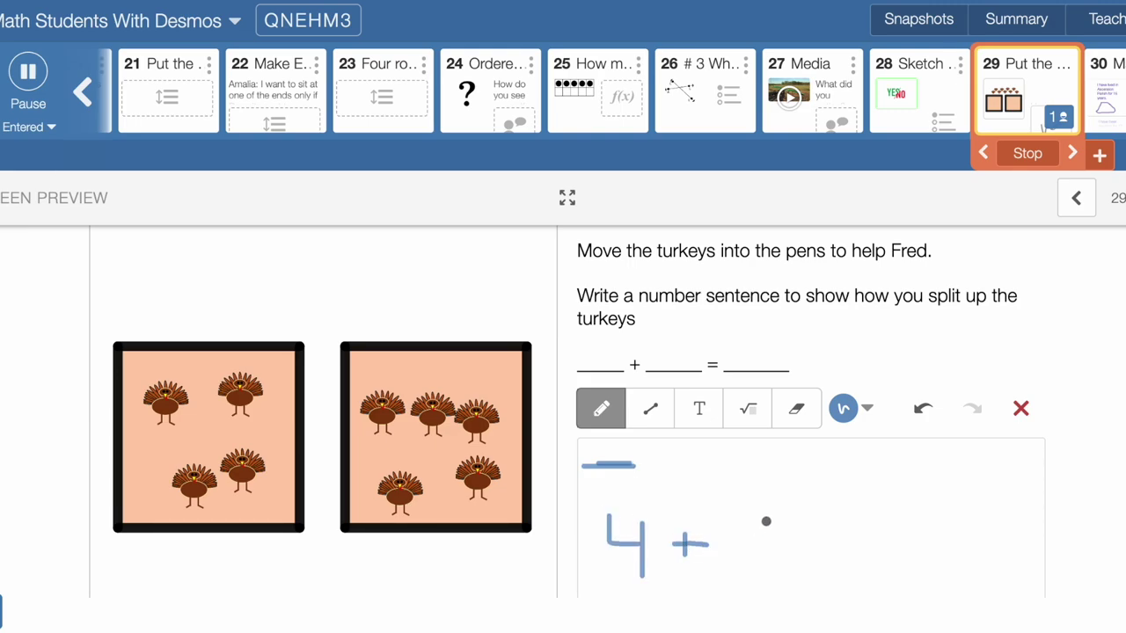
{"action": "mouse_move", "coordinate": [781, 519]}
{"action": "left_mouse_down"}
{"action": "mouse_move", "coordinate": [766, 520]}
{"action": "mouse_move", "coordinate": [774, 538]}
{"action": "mouse_move", "coordinate": [762, 563]}
{"action": "left_mouse_up"}
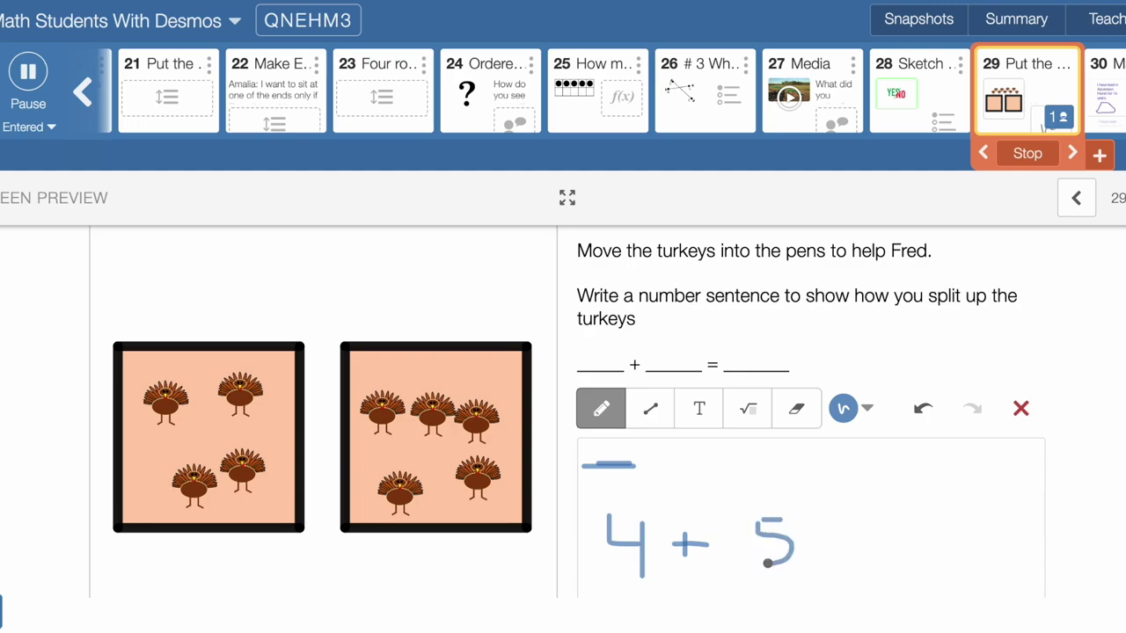
{"action": "left_click_drag", "start_coordinate": [834, 532], "coordinate": [871, 554]}
{"action": "mouse_move", "coordinate": [908, 507]}
{"action": "left_mouse_down"}
{"action": "mouse_move", "coordinate": [897, 503]}
{"action": "mouse_move", "coordinate": [910, 503]}
{"action": "mouse_move", "coordinate": [911, 560]}
{"action": "left_mouse_up"}
{"action": "scroll", "coordinate": [833, 487], "scroll_direction": "down", "scroll_amount": 3}
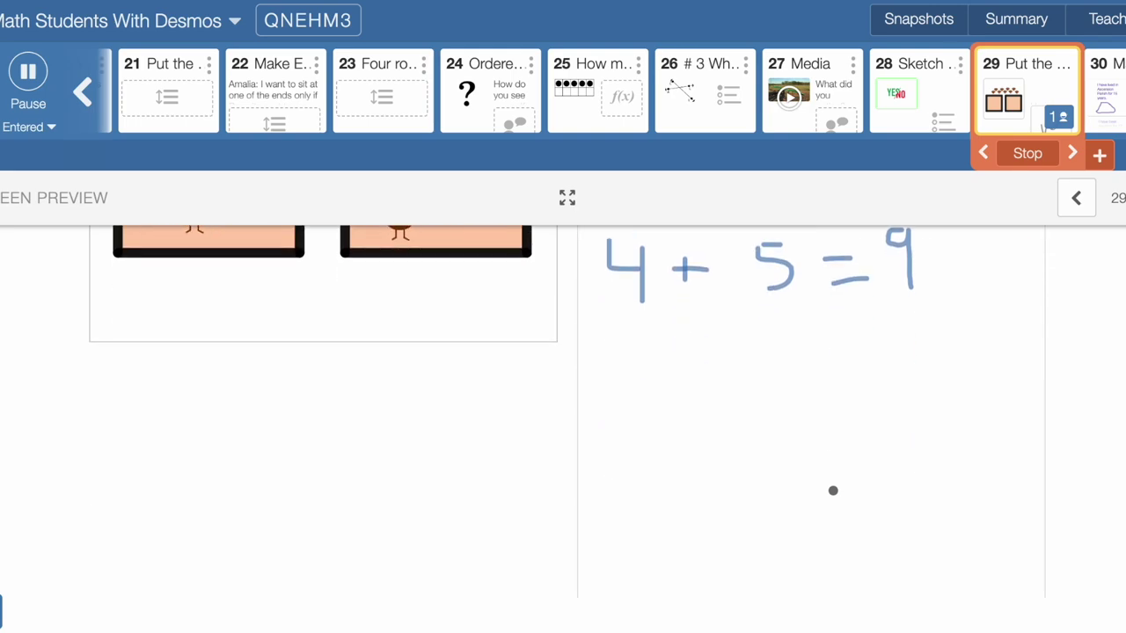
{"action": "scroll", "coordinate": [833, 487], "scroll_direction": "up", "scroll_amount": 2}
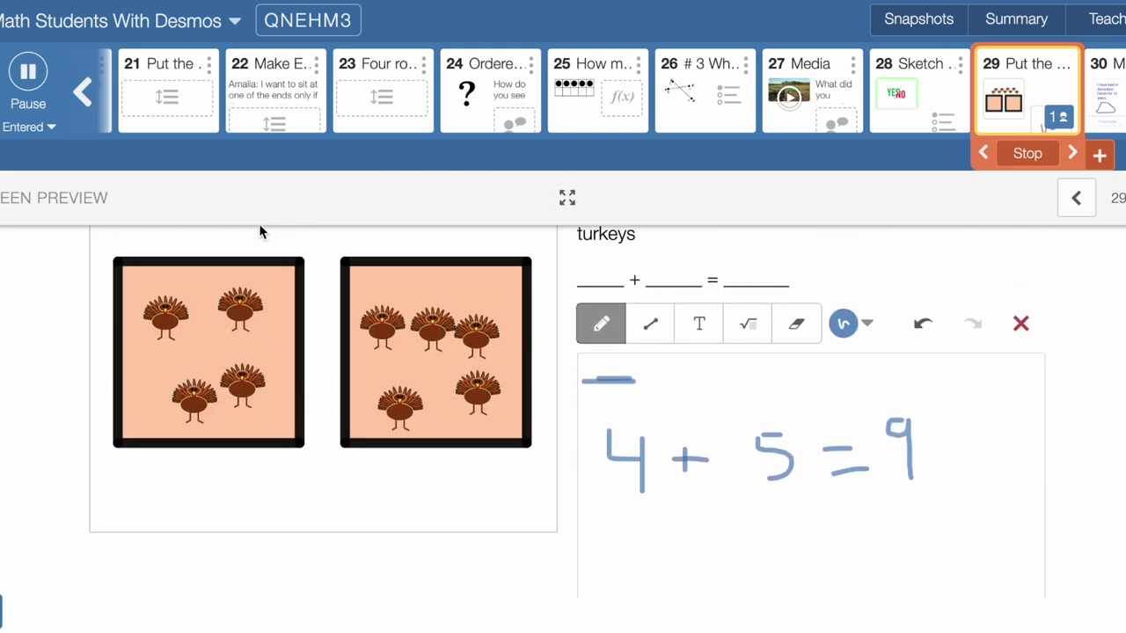
{"action": "scroll", "coordinate": [333, 390], "scroll_direction": "up", "scroll_amount": 1}
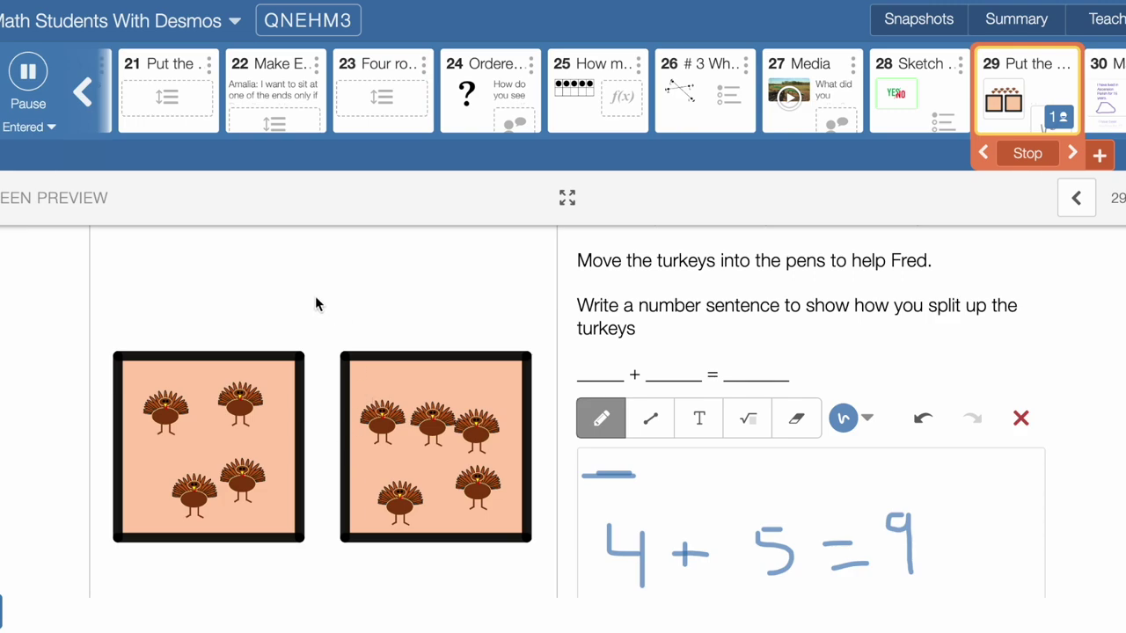
Advance class pacing through the Math About Me screens 30 and 31 to screen 32, and sketch a vertical line down the fruit photo
{"action": "scroll", "coordinate": [316, 304], "scroll_direction": "down", "scroll_amount": 1}
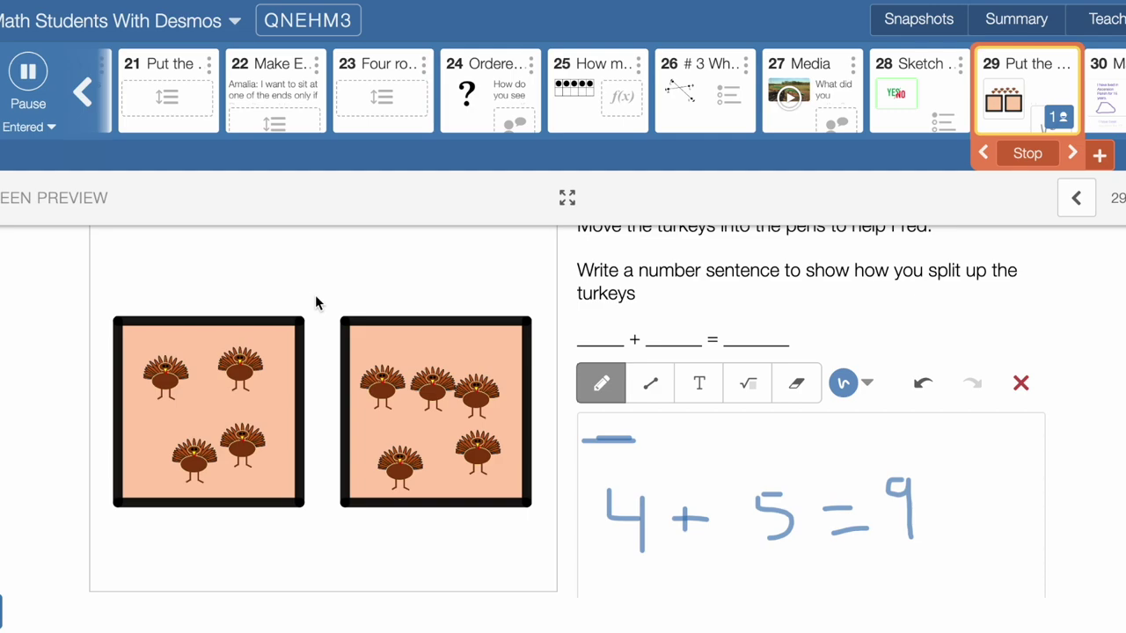
{"action": "scroll", "coordinate": [788, 512], "scroll_direction": "down", "scroll_amount": 4}
{"action": "scroll", "coordinate": [789, 512], "scroll_direction": "up", "scroll_amount": 6}
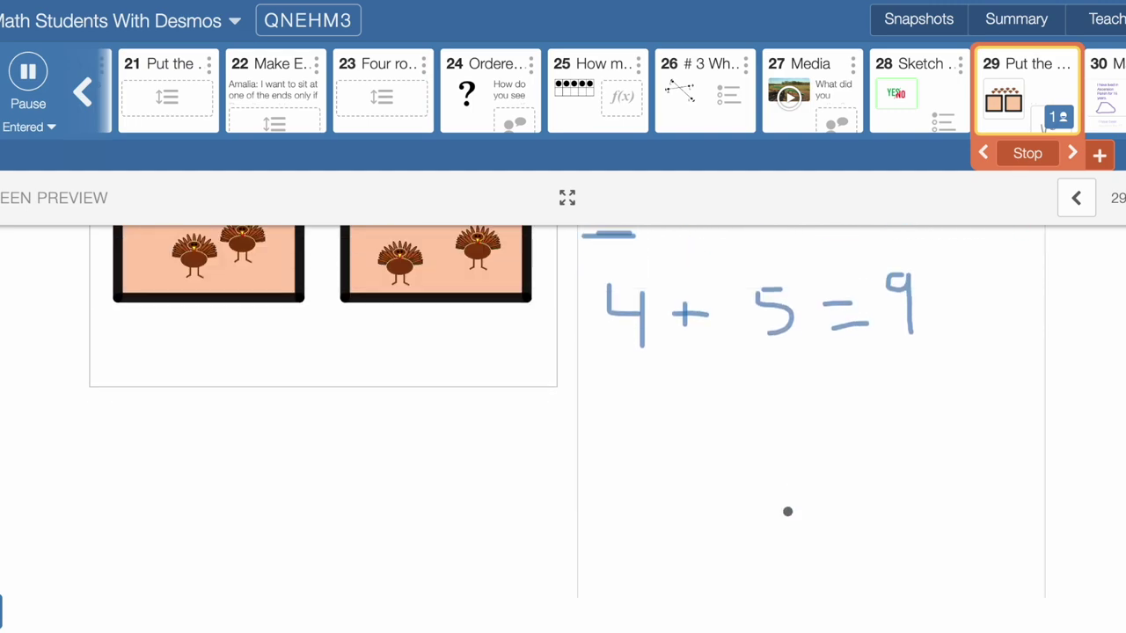
{"action": "left_click", "coordinate": [1075, 155]}
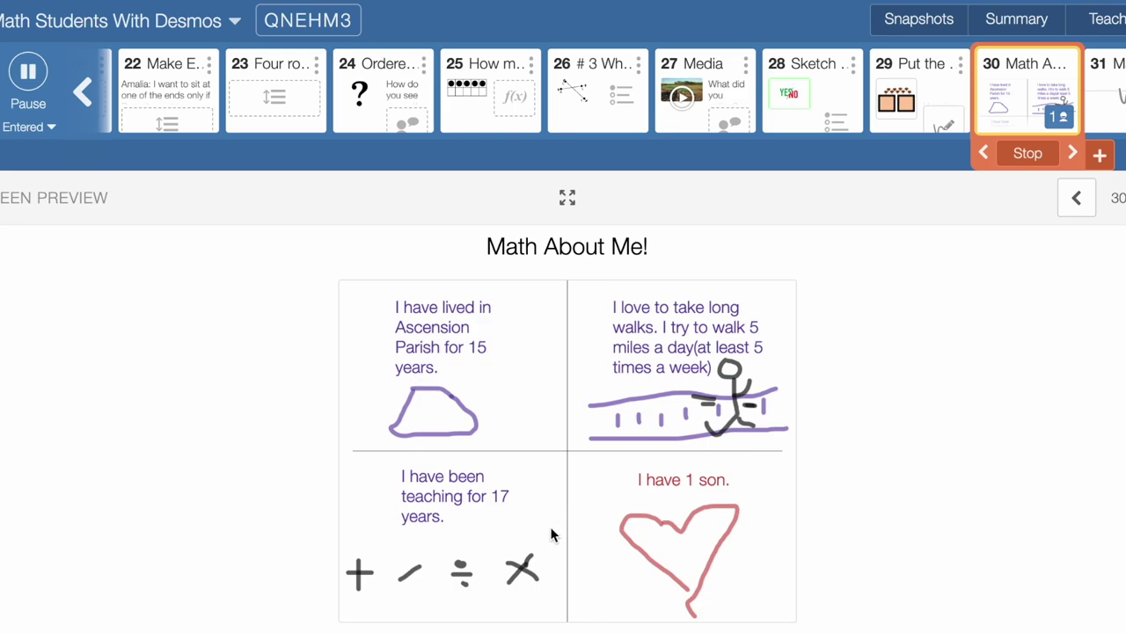
{"action": "left_click", "coordinate": [1073, 154]}
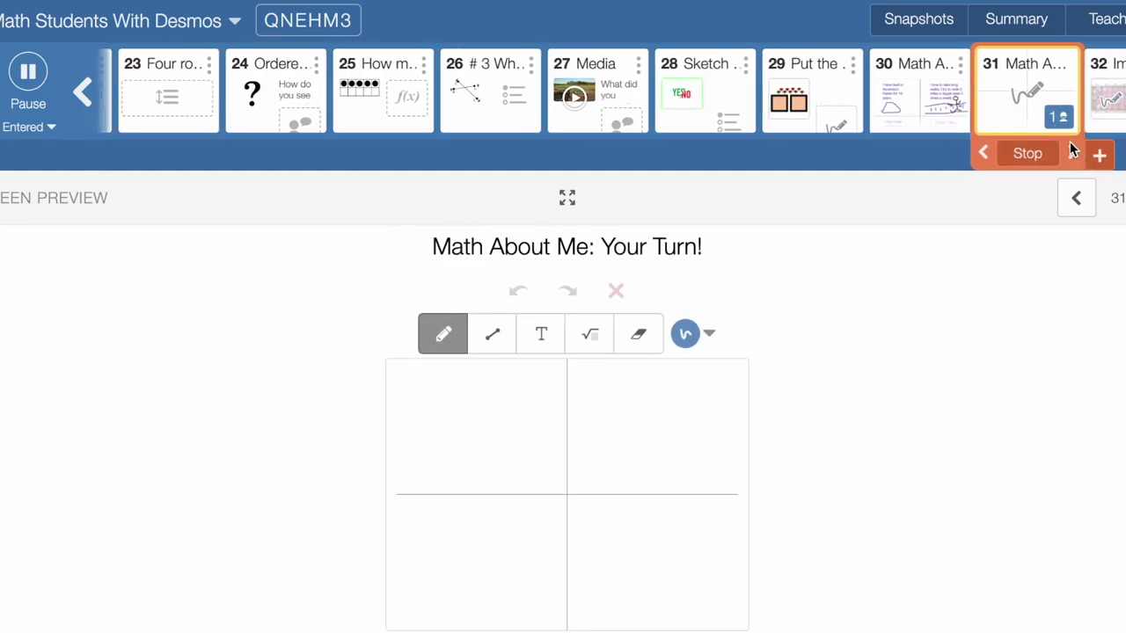
{"action": "left_click", "coordinate": [1072, 152]}
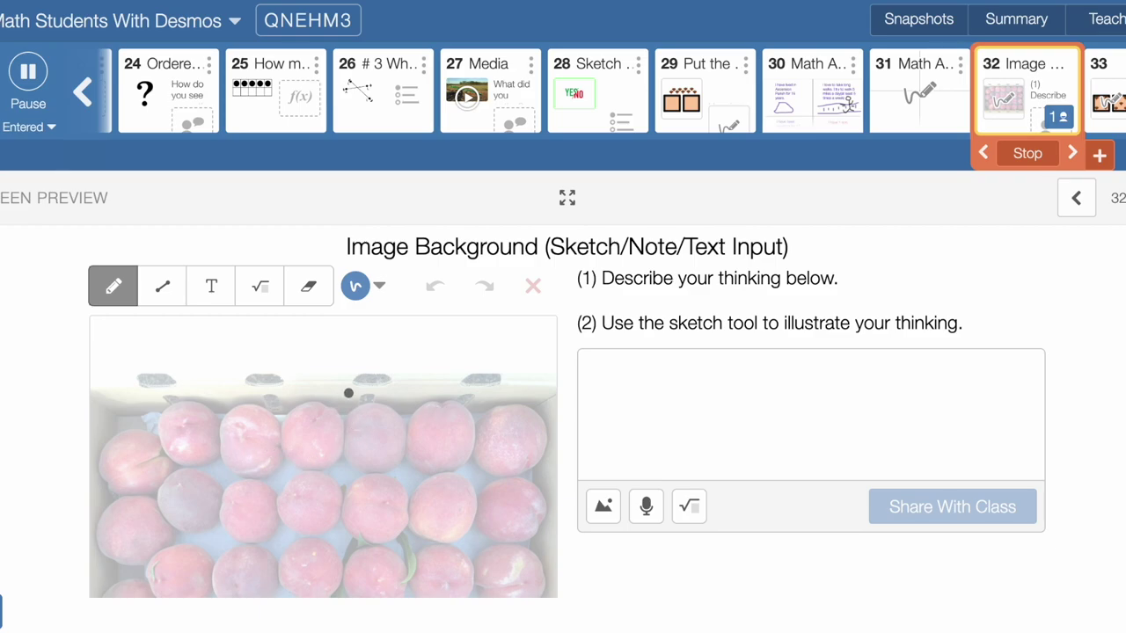
{"action": "left_click_drag", "start_coordinate": [346, 382], "coordinate": [361, 621]}
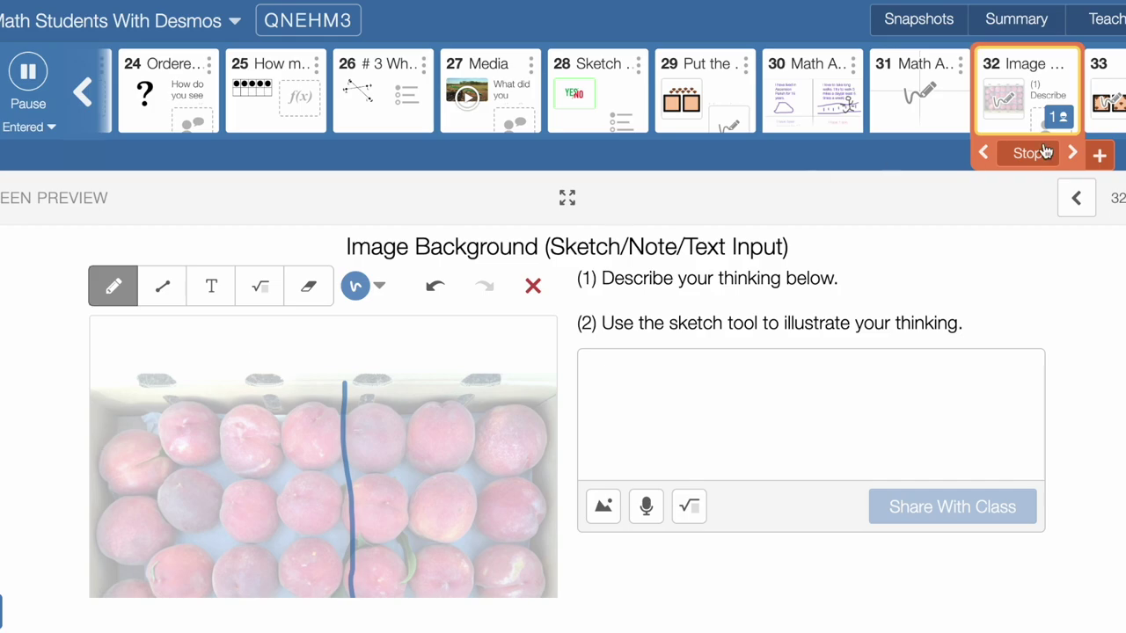
Advance class pacing to screen 33 and scribble freehand with the pencil over the picture of turkeys in two pens
{"action": "left_click", "coordinate": [1072, 153]}
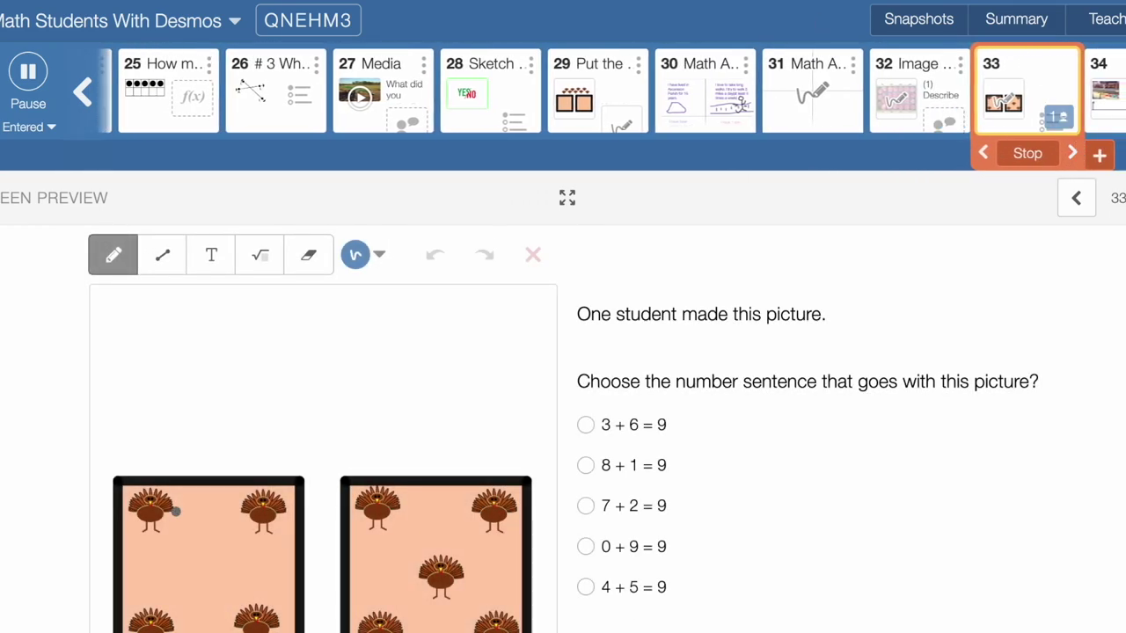
{"action": "scroll", "coordinate": [244, 425], "scroll_direction": "down", "scroll_amount": 1}
{"action": "left_click", "coordinate": [163, 238]}
{"action": "left_click", "coordinate": [113, 236]}
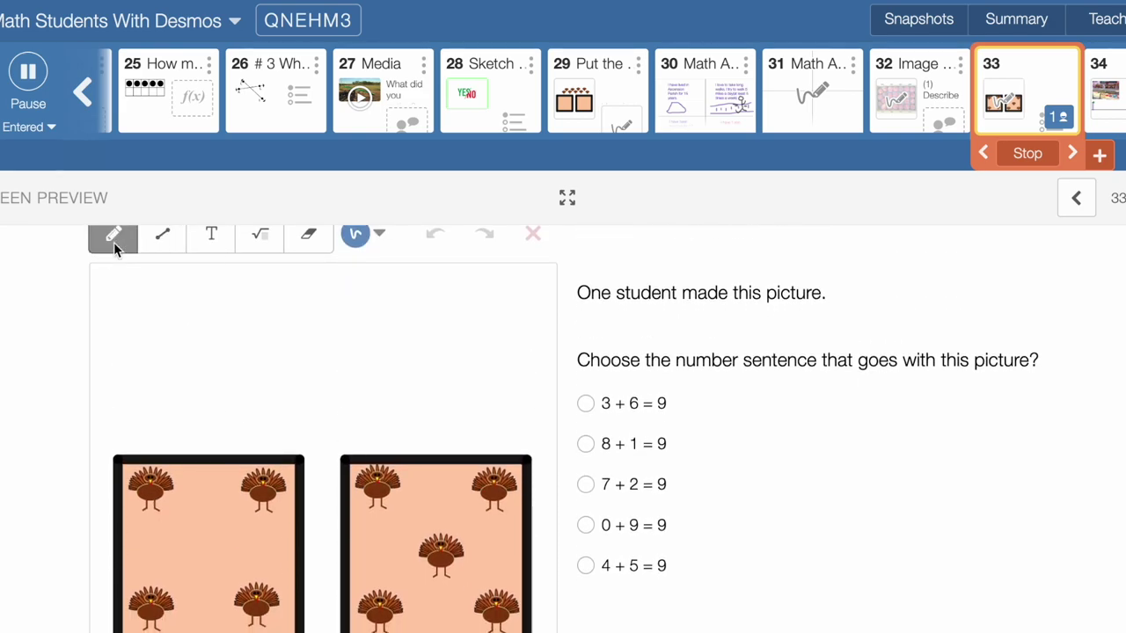
{"action": "mouse_move", "coordinate": [174, 410]}
{"action": "left_mouse_down"}
{"action": "mouse_move", "coordinate": [222, 415]}
{"action": "mouse_move", "coordinate": [180, 479]}
{"action": "mouse_move", "coordinate": [175, 529]}
{"action": "mouse_move", "coordinate": [121, 529]}
{"action": "mouse_move", "coordinate": [200, 504]}
{"action": "mouse_move", "coordinate": [385, 378]}
{"action": "mouse_move", "coordinate": [457, 475]}
{"action": "mouse_move", "coordinate": [393, 498]}
{"action": "mouse_move", "coordinate": [473, 577]}
{"action": "mouse_move", "coordinate": [192, 343]}
{"action": "left_mouse_up"}
{"action": "scroll", "coordinate": [252, 297], "scroll_direction": "down", "scroll_amount": 3}
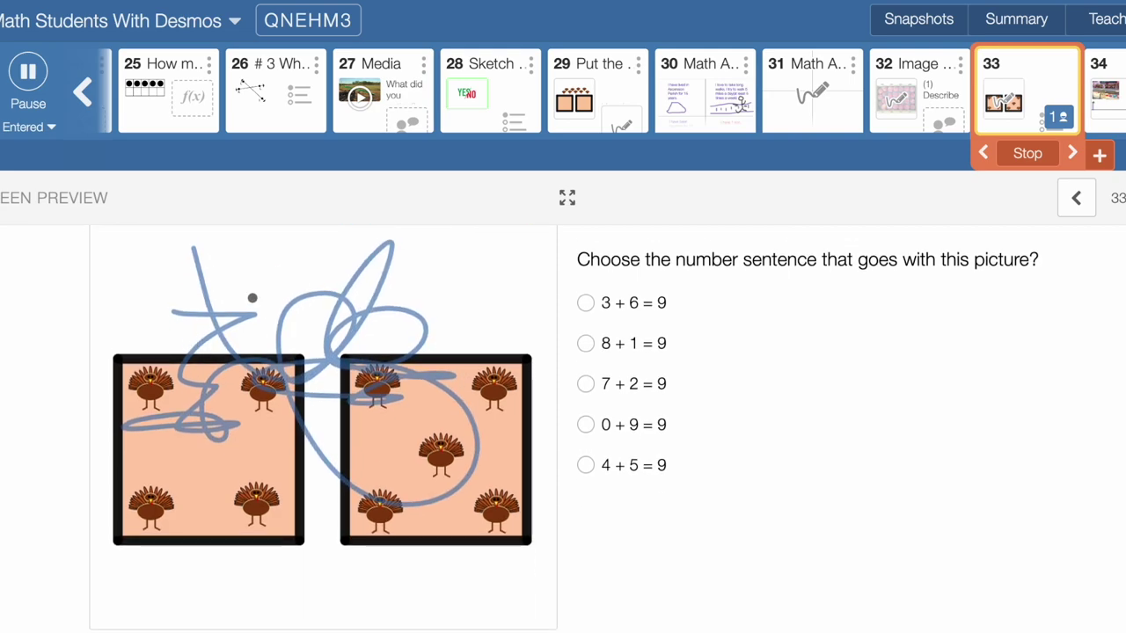
Choose 7 + 2 = 9 as the number sentence for the turkey picture and advance class pacing to screen 34
{"action": "scroll", "coordinate": [590, 370], "scroll_direction": "up", "scroll_amount": 2}
{"action": "left_click", "coordinate": [590, 443]}
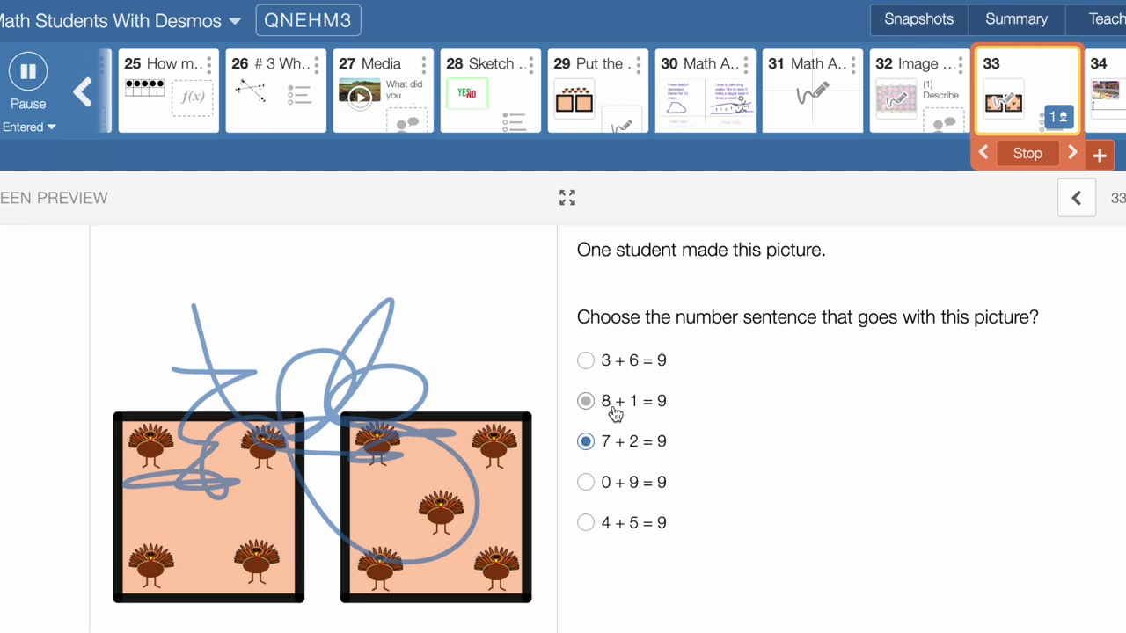
{"action": "scroll", "coordinate": [615, 414], "scroll_direction": "down", "scroll_amount": 1}
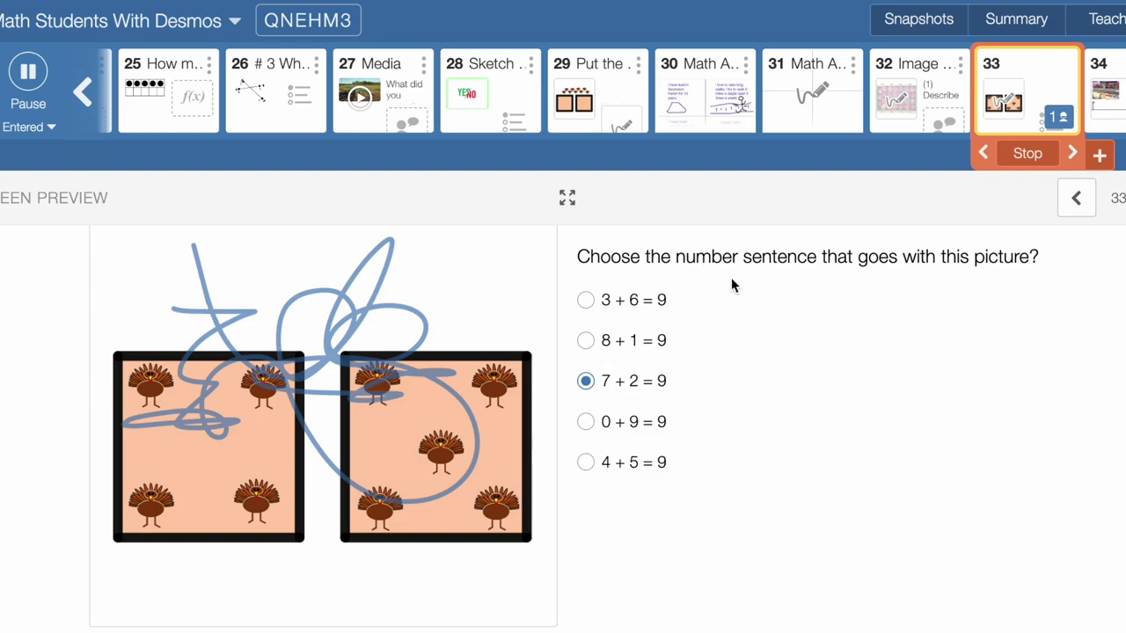
{"action": "left_click", "coordinate": [1072, 153]}
{"action": "scroll", "coordinate": [234, 438], "scroll_direction": "down", "scroll_amount": 2}
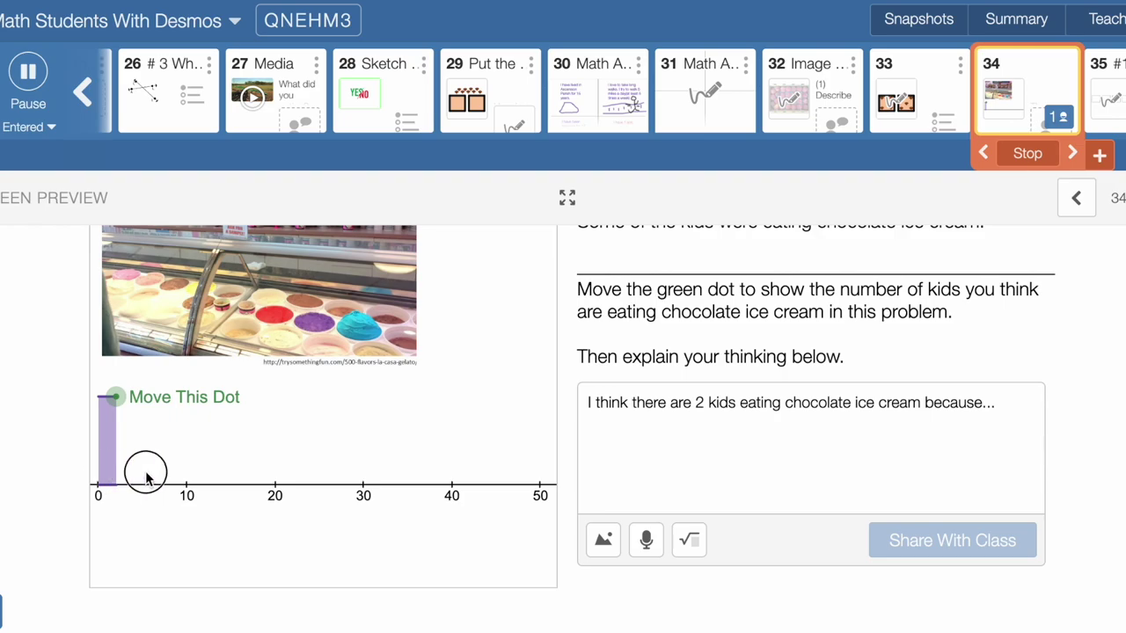
Move the green dot along the number line to show 11 kids eating chocolate ice cream
{"action": "left_click_drag", "start_coordinate": [116, 397], "coordinate": [143, 398]}
{"action": "scroll", "coordinate": [144, 395], "scroll_direction": "up", "scroll_amount": 2}
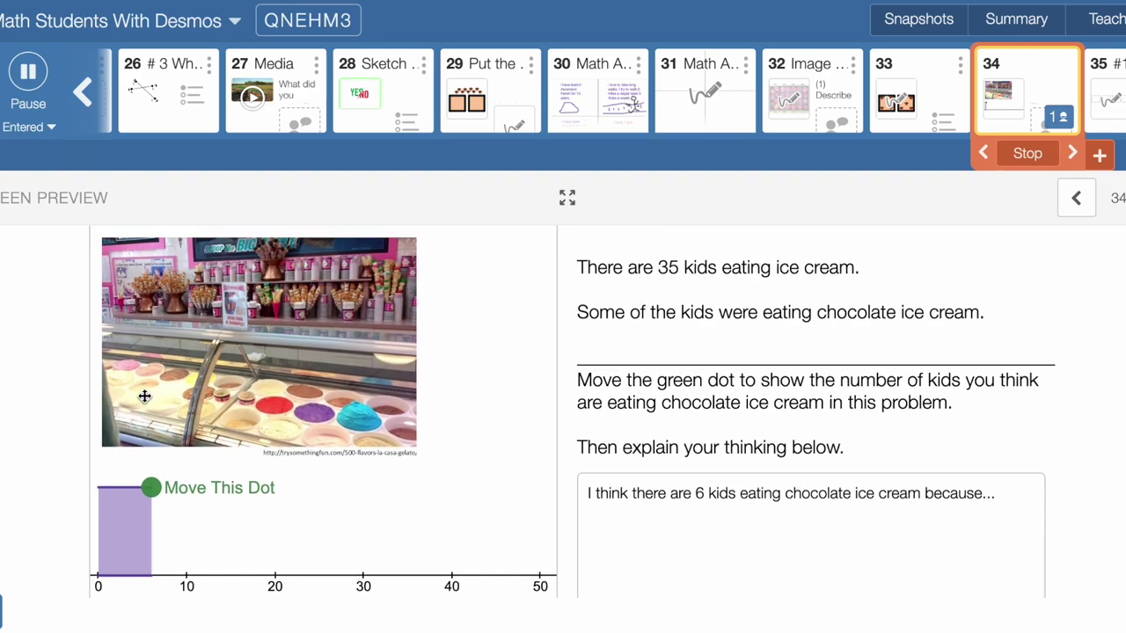
{"action": "scroll", "coordinate": [144, 395], "scroll_direction": "down", "scroll_amount": 1}
{"action": "left_click_drag", "start_coordinate": [153, 458], "coordinate": [195, 457]}
{"action": "scroll", "coordinate": [475, 419], "scroll_direction": "up", "scroll_amount": 1}
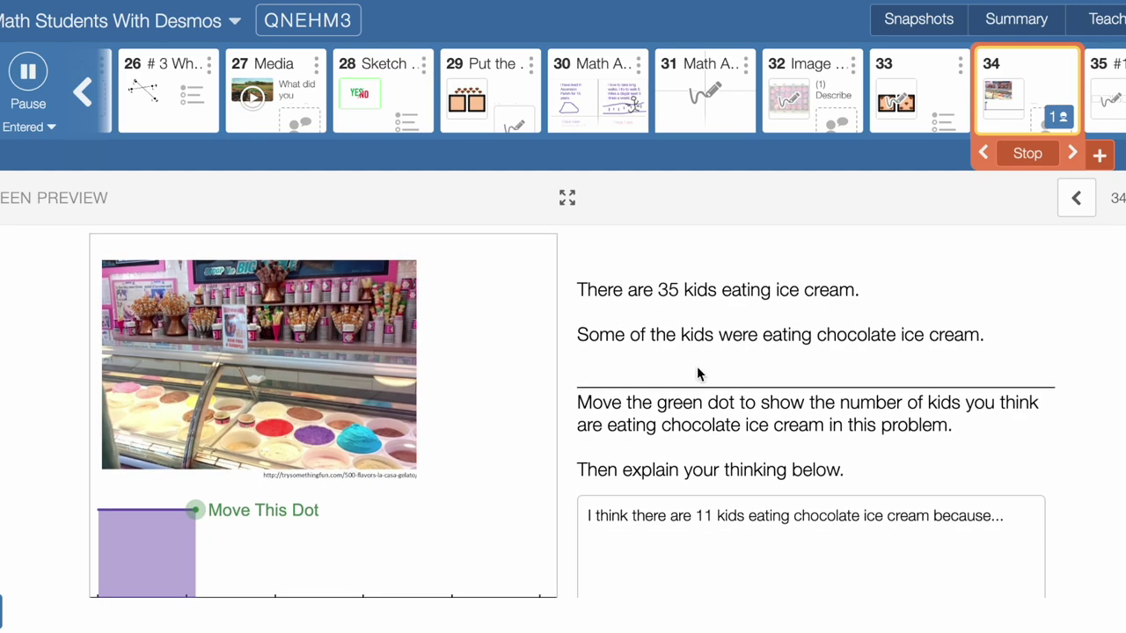
{"action": "scroll", "coordinate": [699, 302], "scroll_direction": "down", "scroll_amount": 1}
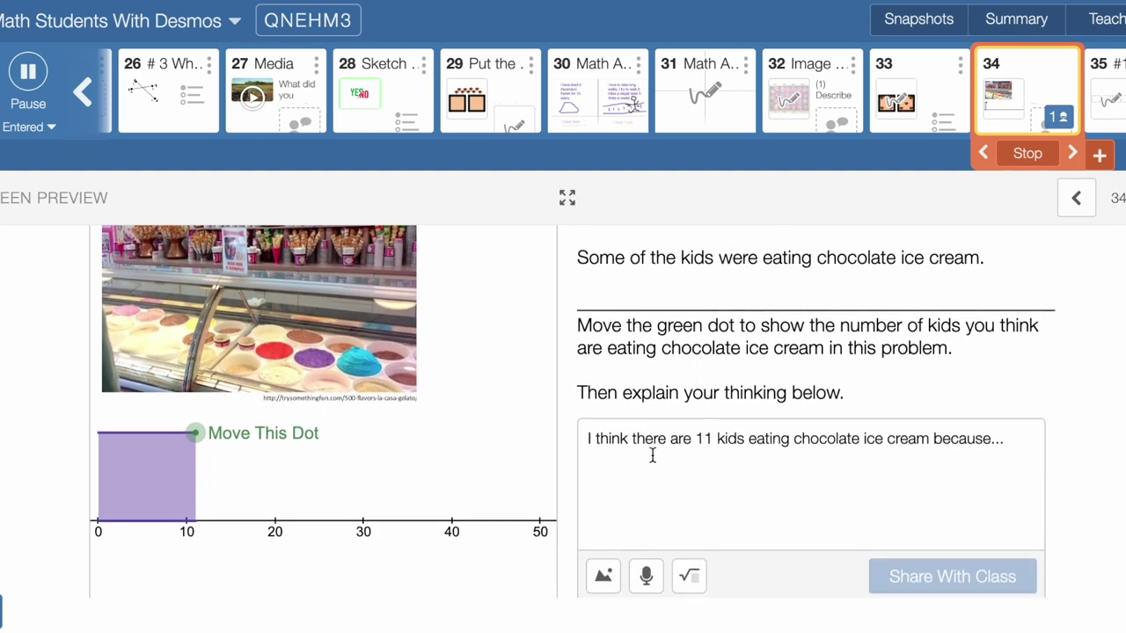
{"action": "scroll", "coordinate": [652, 456], "scroll_direction": "up", "scroll_amount": 1}
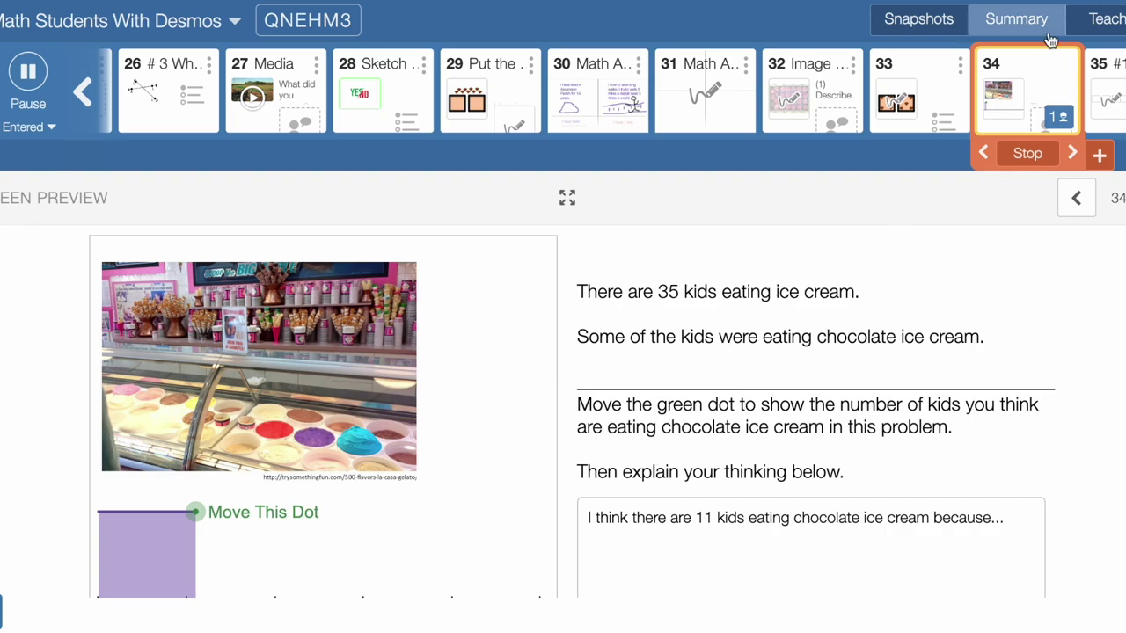
Advance class pacing to screen 35 and look over its preview with the 16 glue sticks problem
{"action": "left_click", "coordinate": [1075, 155]}
{"action": "scroll", "coordinate": [269, 410], "scroll_direction": "down", "scroll_amount": 1}
{"action": "scroll", "coordinate": [269, 410], "scroll_direction": "up", "scroll_amount": 1}
{"action": "scroll", "coordinate": [270, 410], "scroll_direction": "down", "scroll_amount": 2}
{"action": "scroll", "coordinate": [270, 410], "scroll_direction": "up", "scroll_amount": 2}
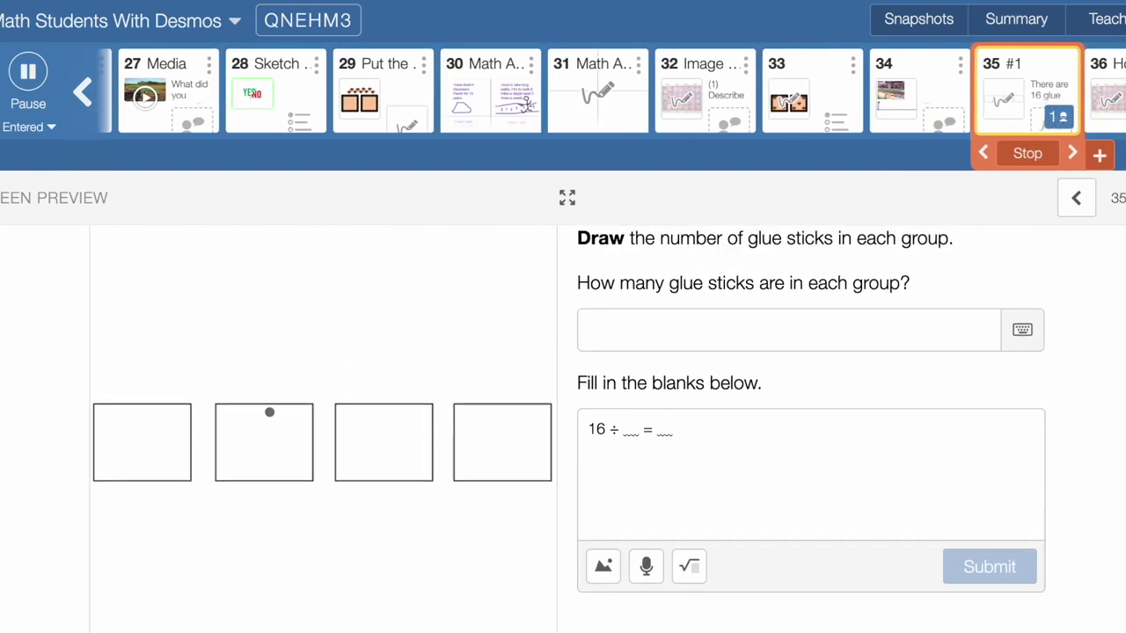
Sketch one short stroke in each of the first three glue stick boxes and advance class pacing to screen 36
{"action": "left_click_drag", "start_coordinate": [146, 537], "coordinate": [120, 548]}
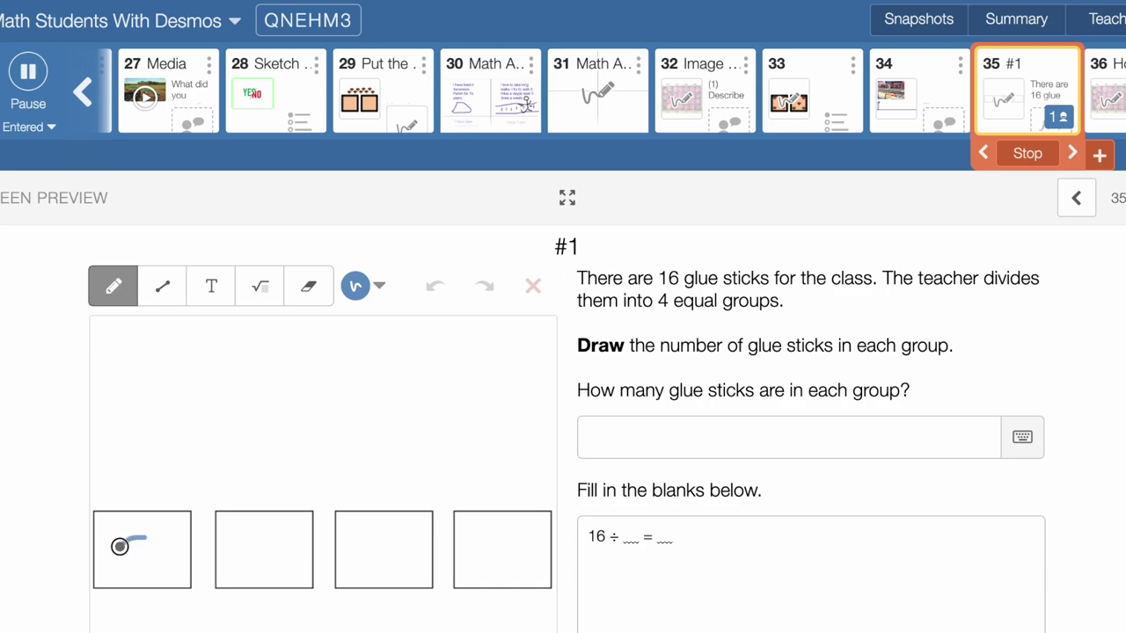
{"action": "left_click_drag", "start_coordinate": [268, 536], "coordinate": [267, 558]}
{"action": "left_click_drag", "start_coordinate": [357, 559], "coordinate": [381, 558]}
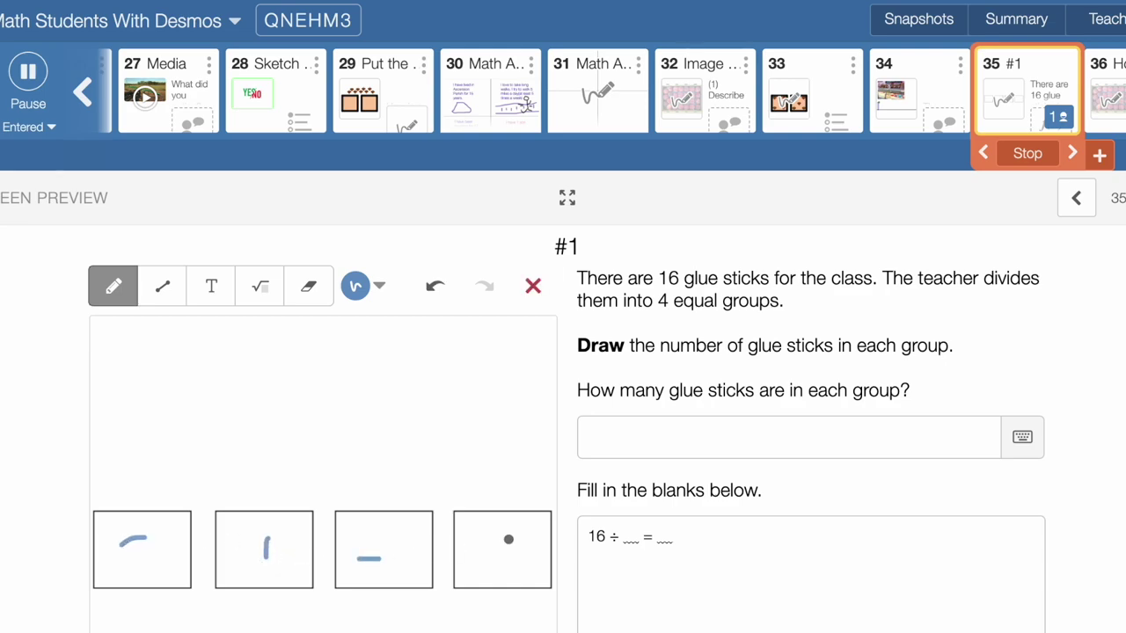
{"action": "left_click", "coordinate": [1072, 153]}
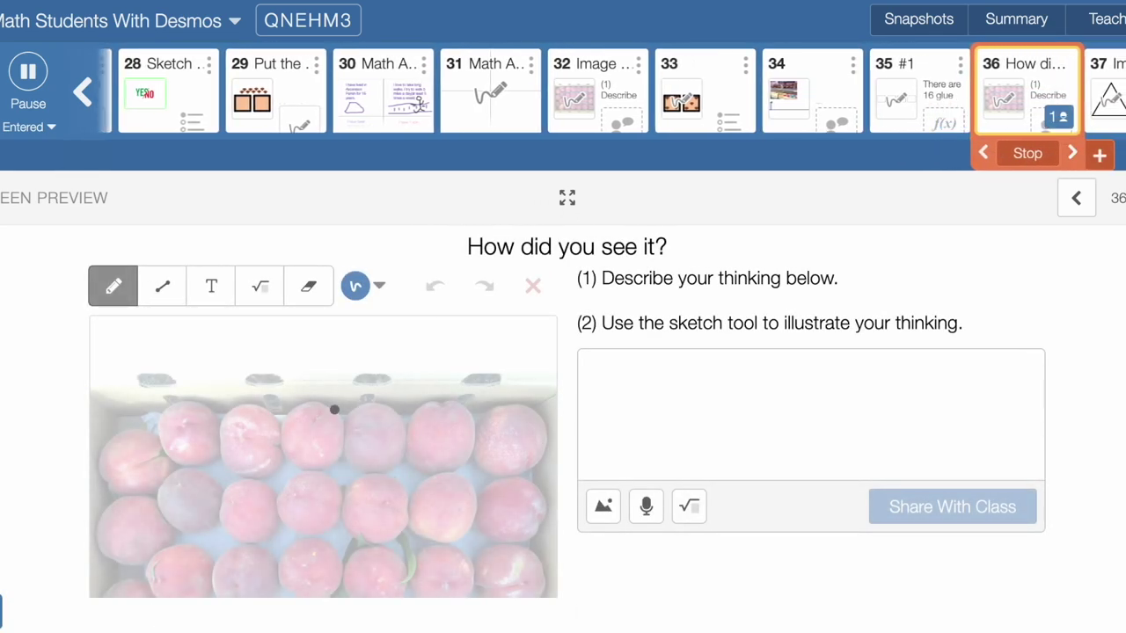
Advance class pacing to screen 39, looking over the triangle shading screen 37 and screen 38 on the way
{"action": "left_click", "coordinate": [1072, 153]}
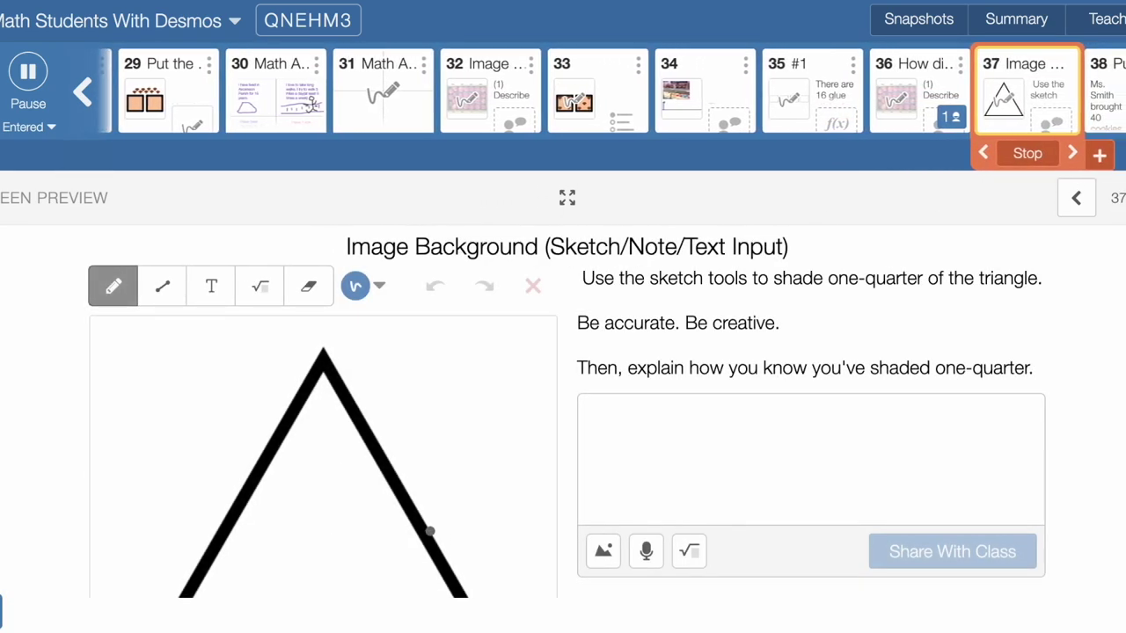
{"action": "scroll", "coordinate": [430, 532], "scroll_direction": "down", "scroll_amount": 4}
{"action": "scroll", "coordinate": [430, 532], "scroll_direction": "up", "scroll_amount": 3}
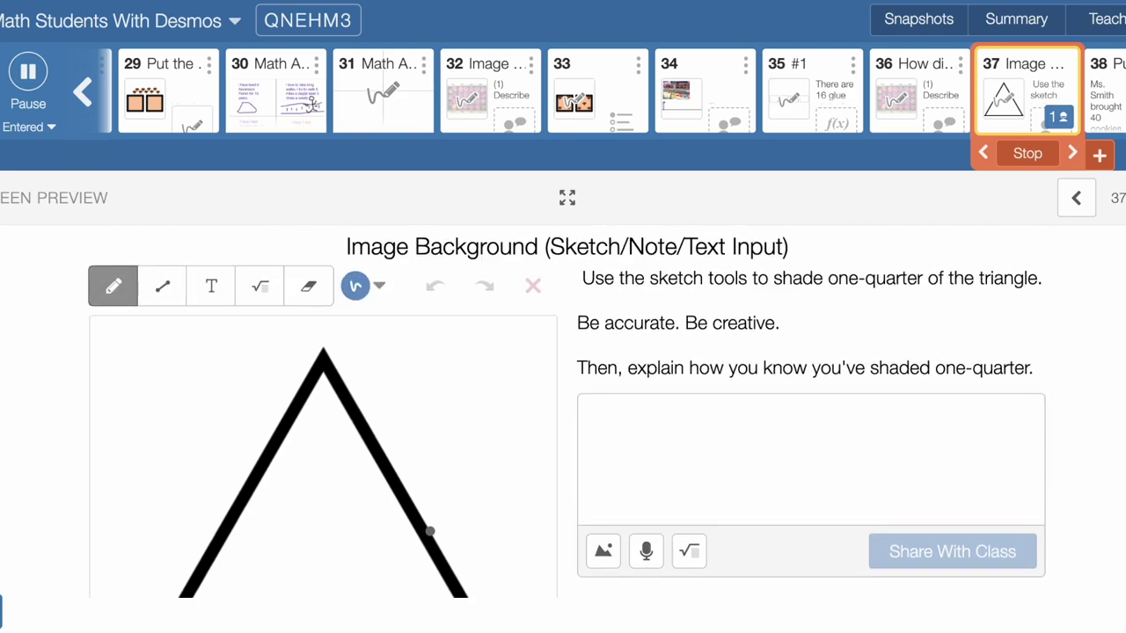
{"action": "left_click", "coordinate": [1073, 153]}
{"action": "scroll", "coordinate": [807, 475], "scroll_direction": "down", "scroll_amount": 2}
{"action": "scroll", "coordinate": [809, 476], "scroll_direction": "up", "scroll_amount": 2}
{"action": "left_click", "coordinate": [1072, 154]}
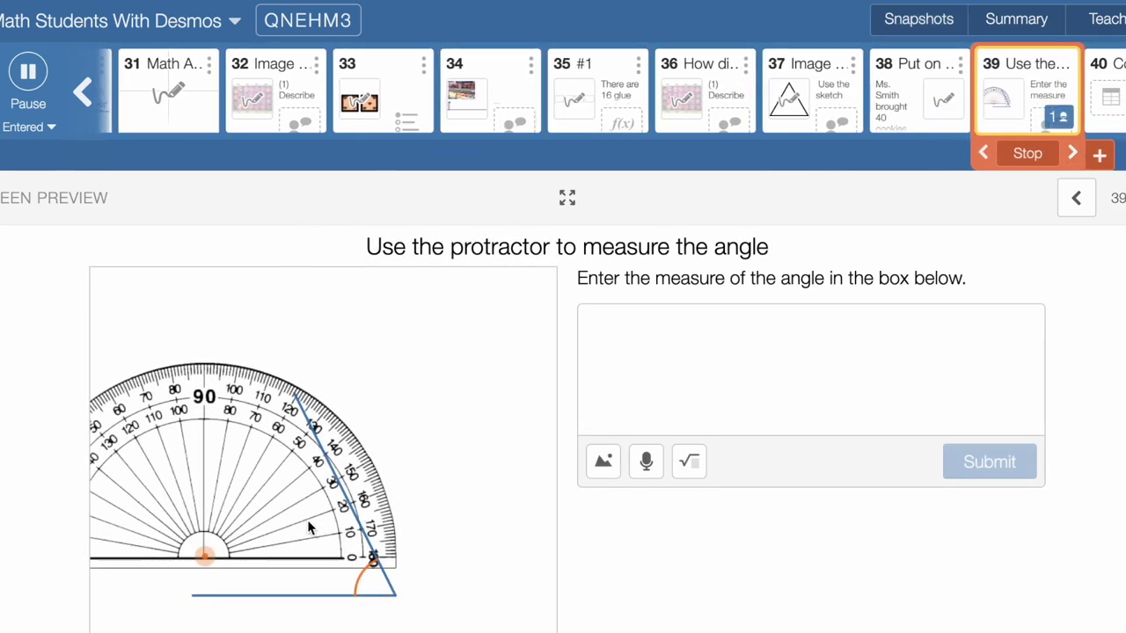
Move the protractor so its center sits near the angle's vertex and its baseline lies along the horizontal ray
{"action": "left_click", "coordinate": [365, 568]}
{"action": "left_click_drag", "start_coordinate": [365, 571], "coordinate": [396, 595]}
{"action": "left_click_drag", "start_coordinate": [206, 551], "coordinate": [355, 471]}
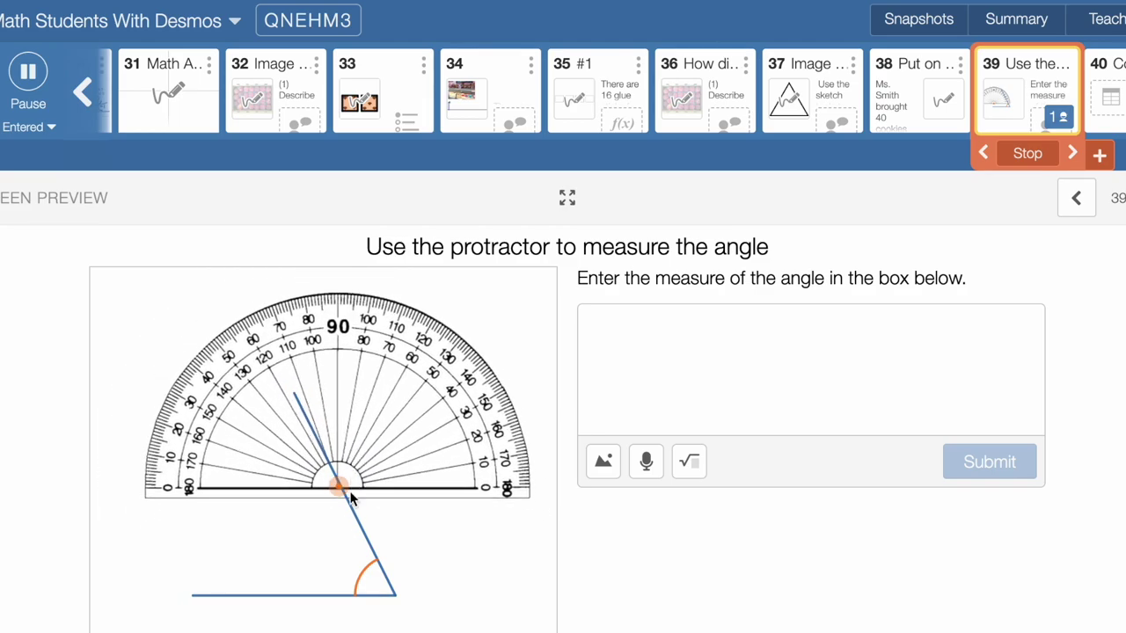
{"action": "left_click_drag", "start_coordinate": [332, 484], "coordinate": [387, 592]}
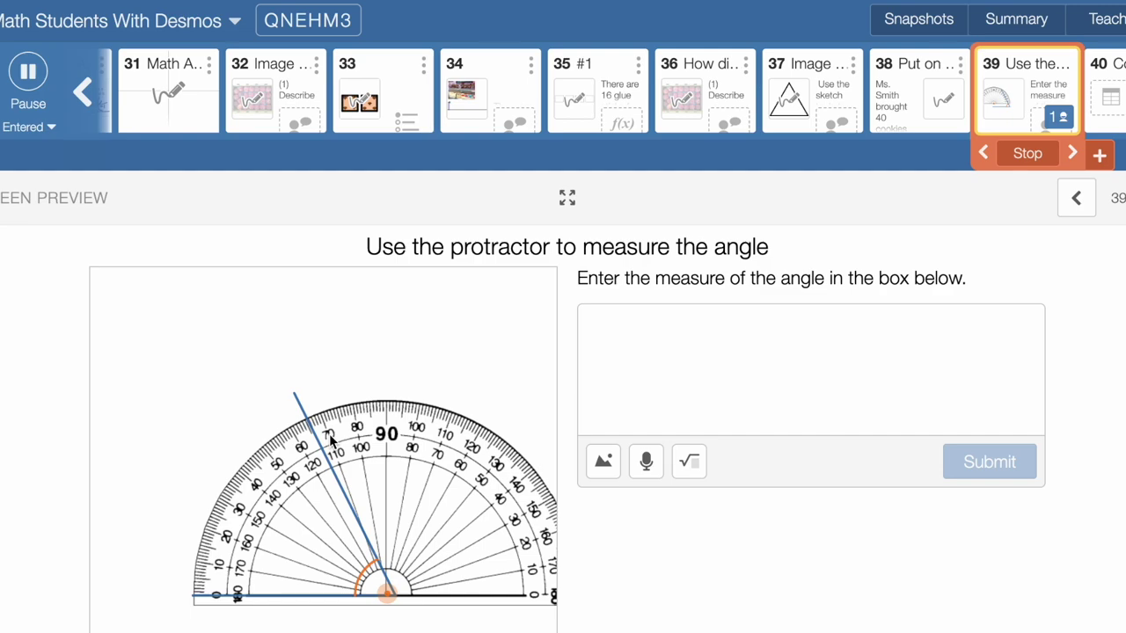
Advance class pacing past the table and Not Like the Others screens to screen 42 on multiple choice options
{"action": "left_click", "coordinate": [1072, 153]}
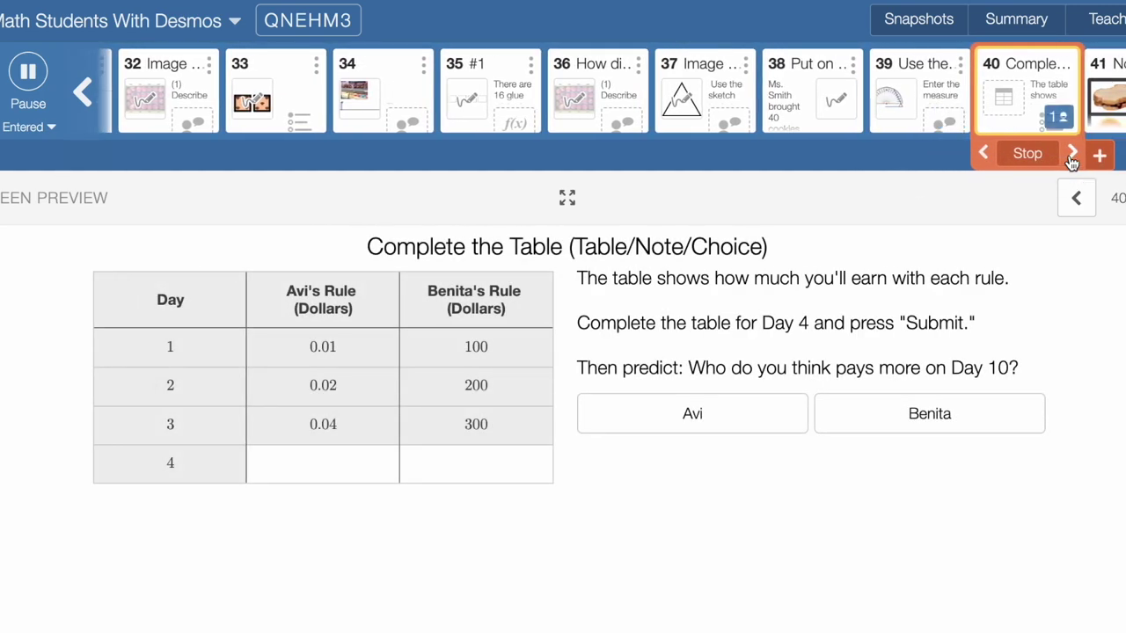
{"action": "left_click", "coordinate": [1072, 153]}
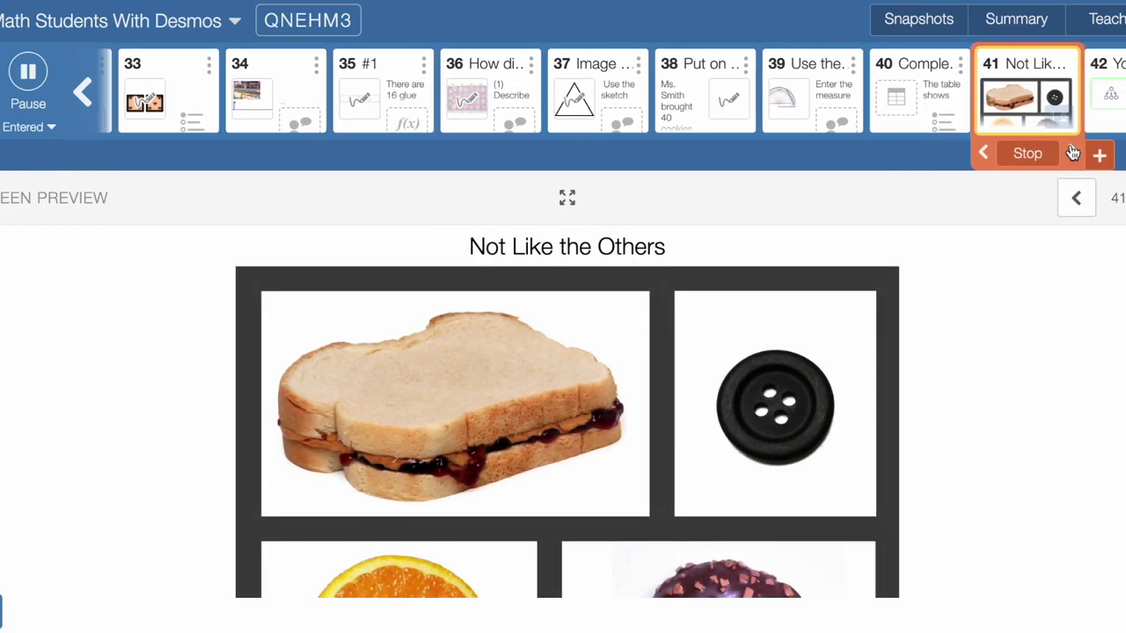
{"action": "left_click", "coordinate": [1075, 156]}
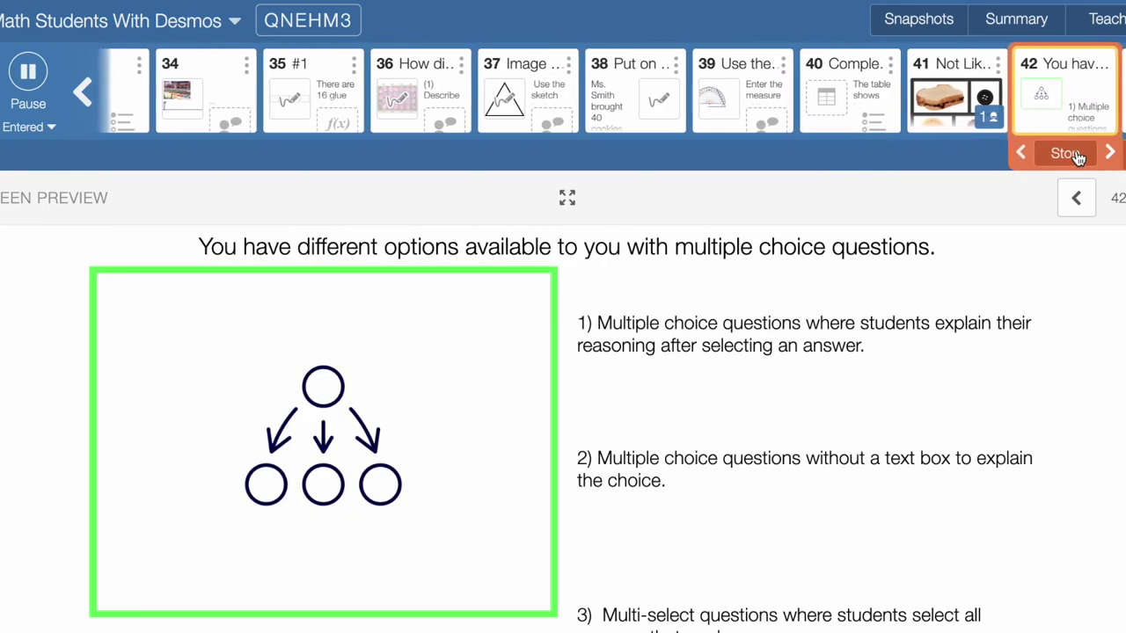